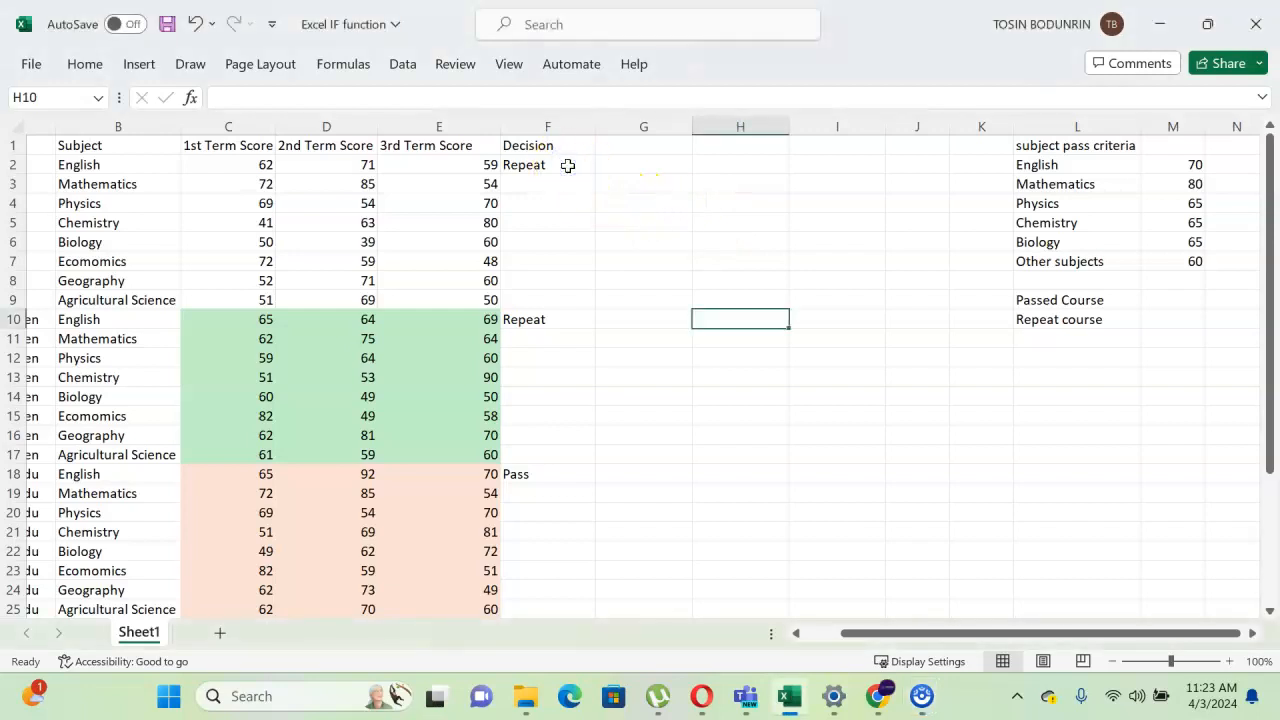
Examine the English decision formula in cell F2, including its AND condition and its Pass and Repeat results.
left_click(567, 167)
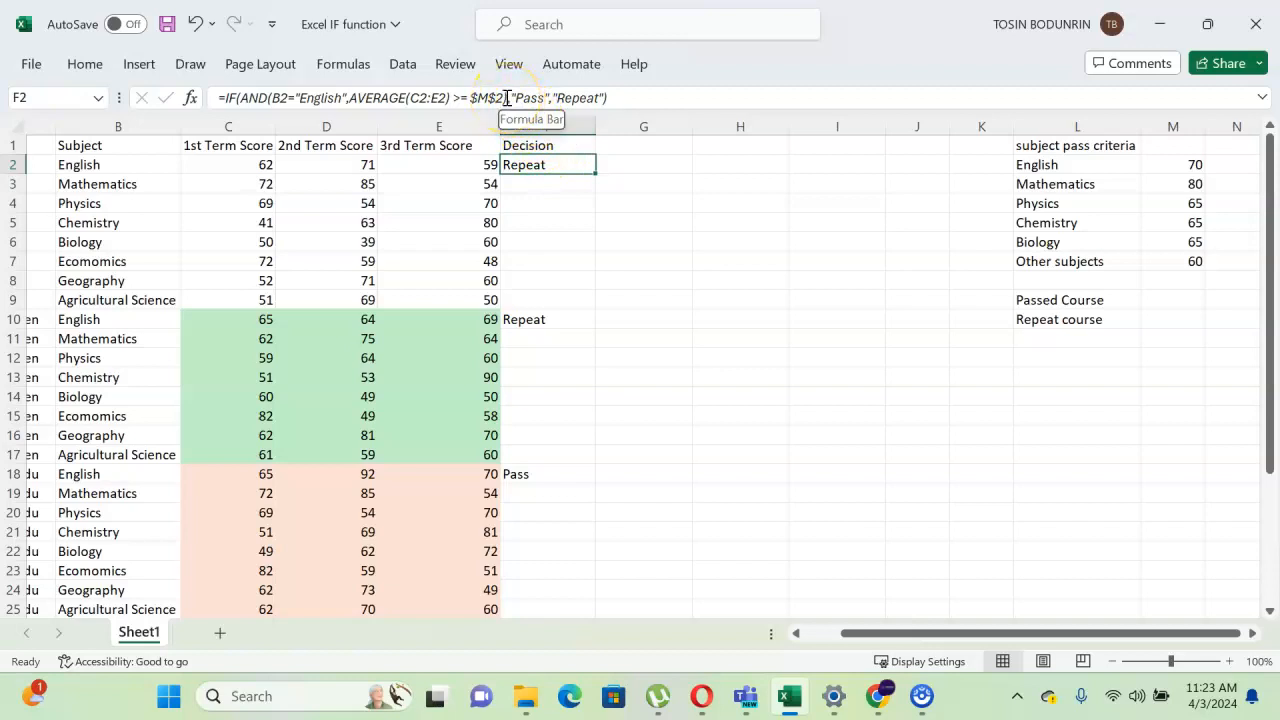
left_click_drag(507, 97, 259, 97)
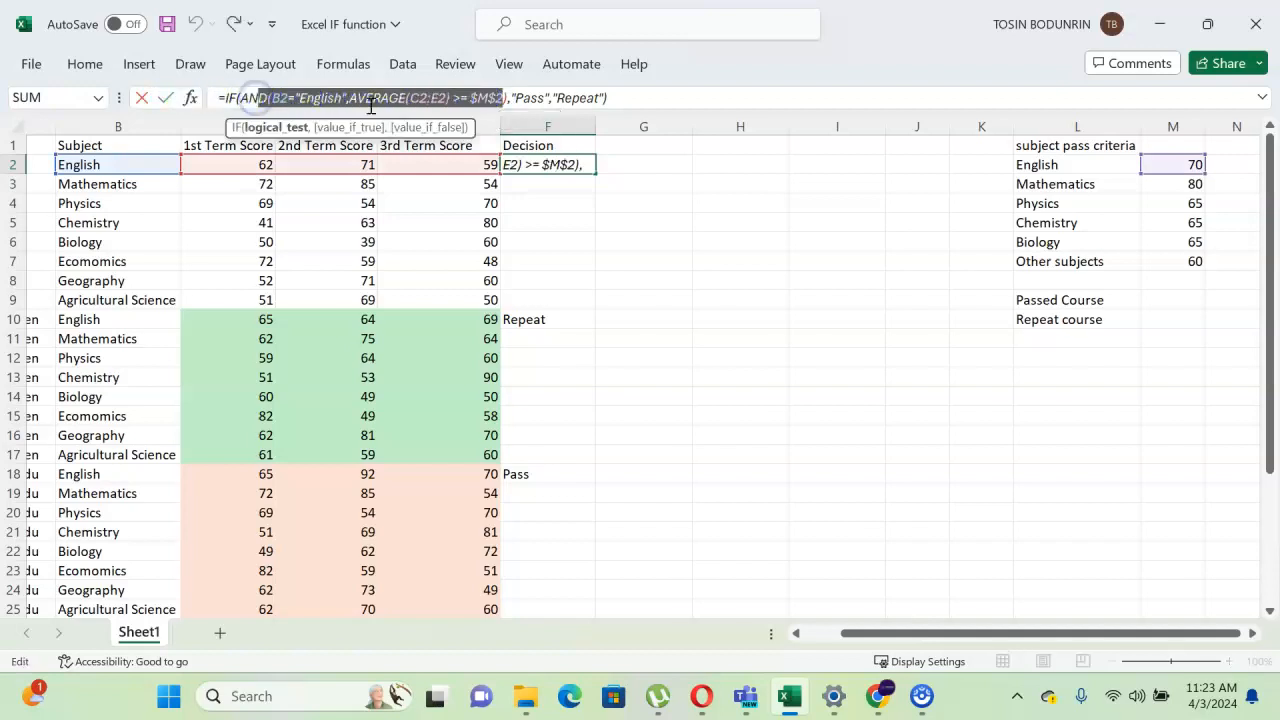
left_click(620, 97)
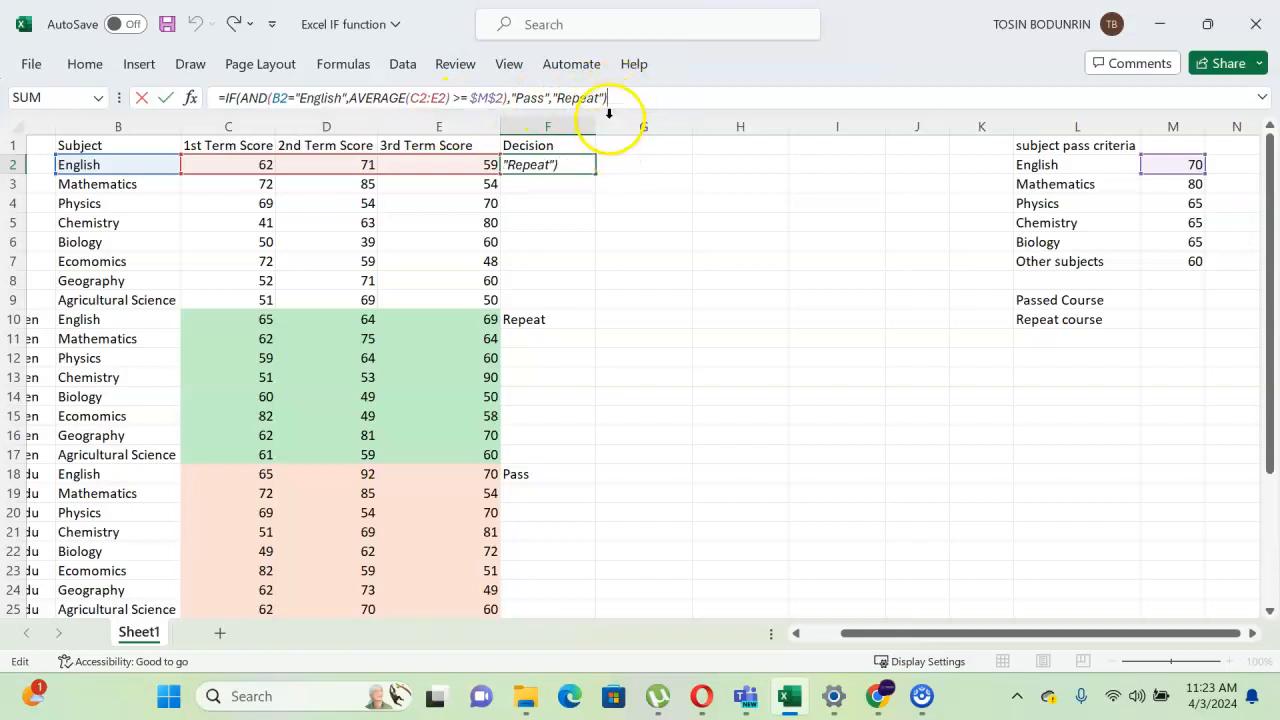
left_click(618, 102)
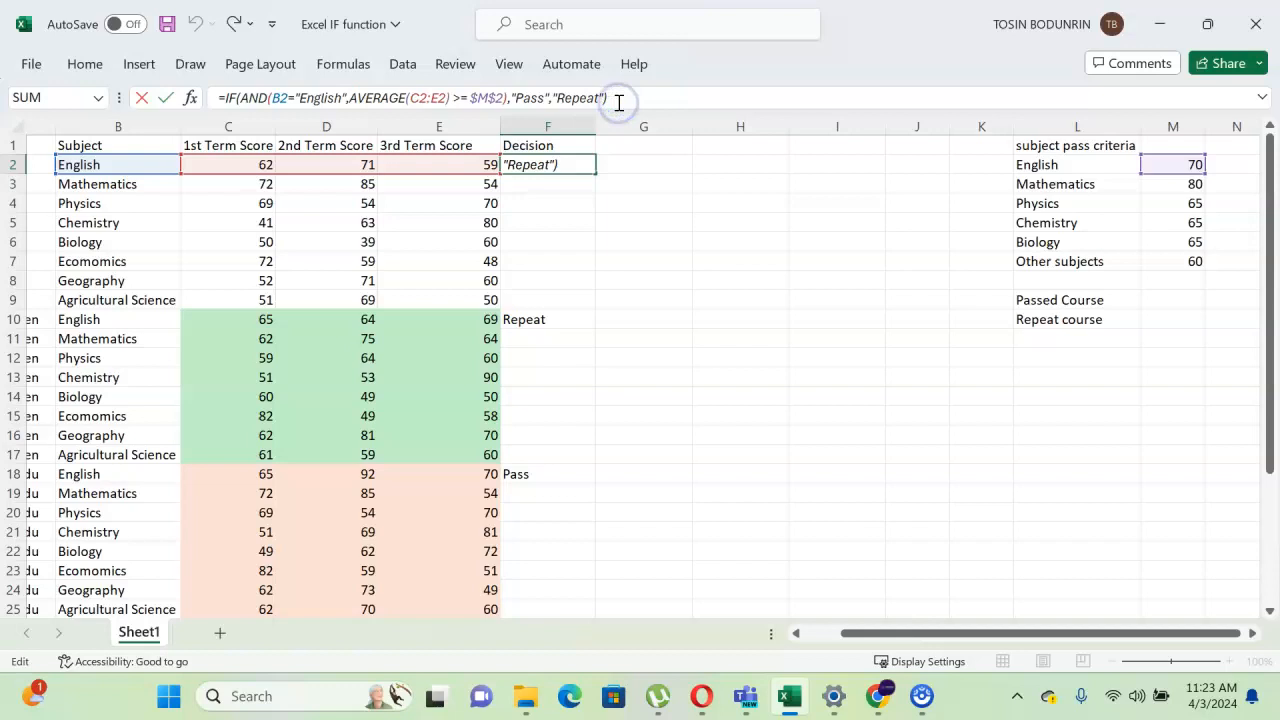
key("Return")
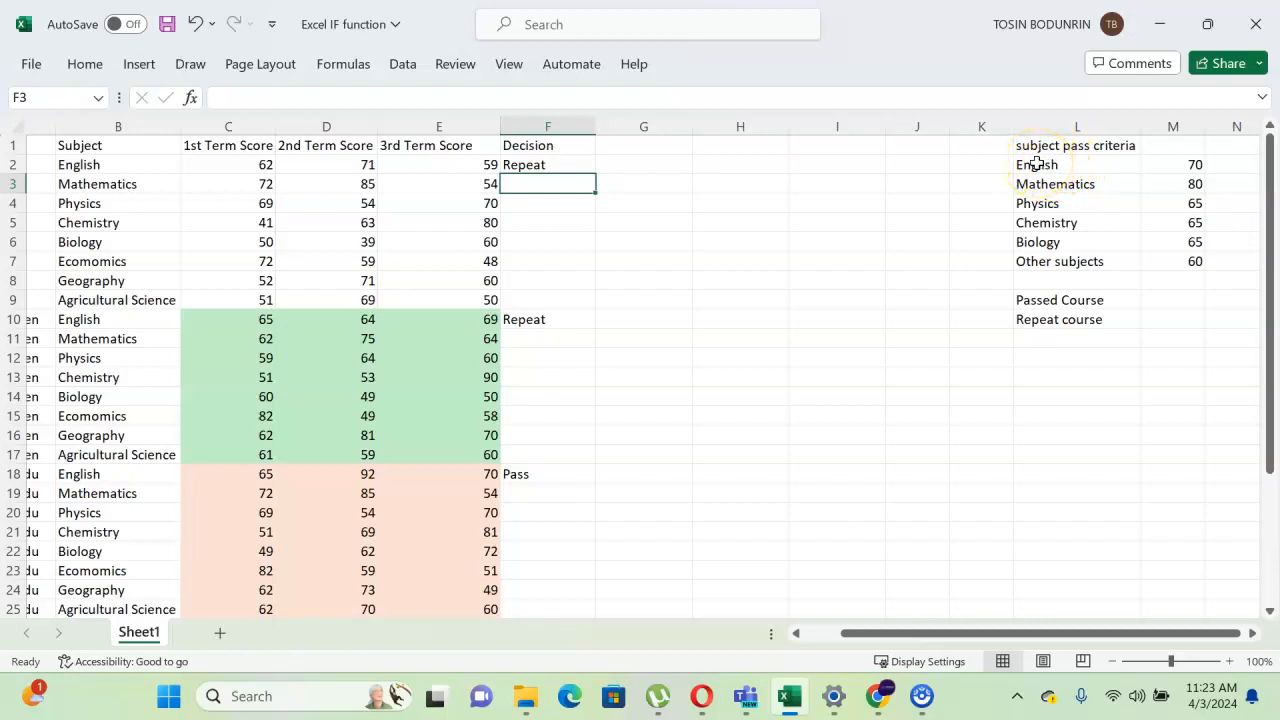
Review the subject pass criteria in L2:M7, going through each subject from English to Other subjects.
left_click_drag(1037, 165, 1173, 258)
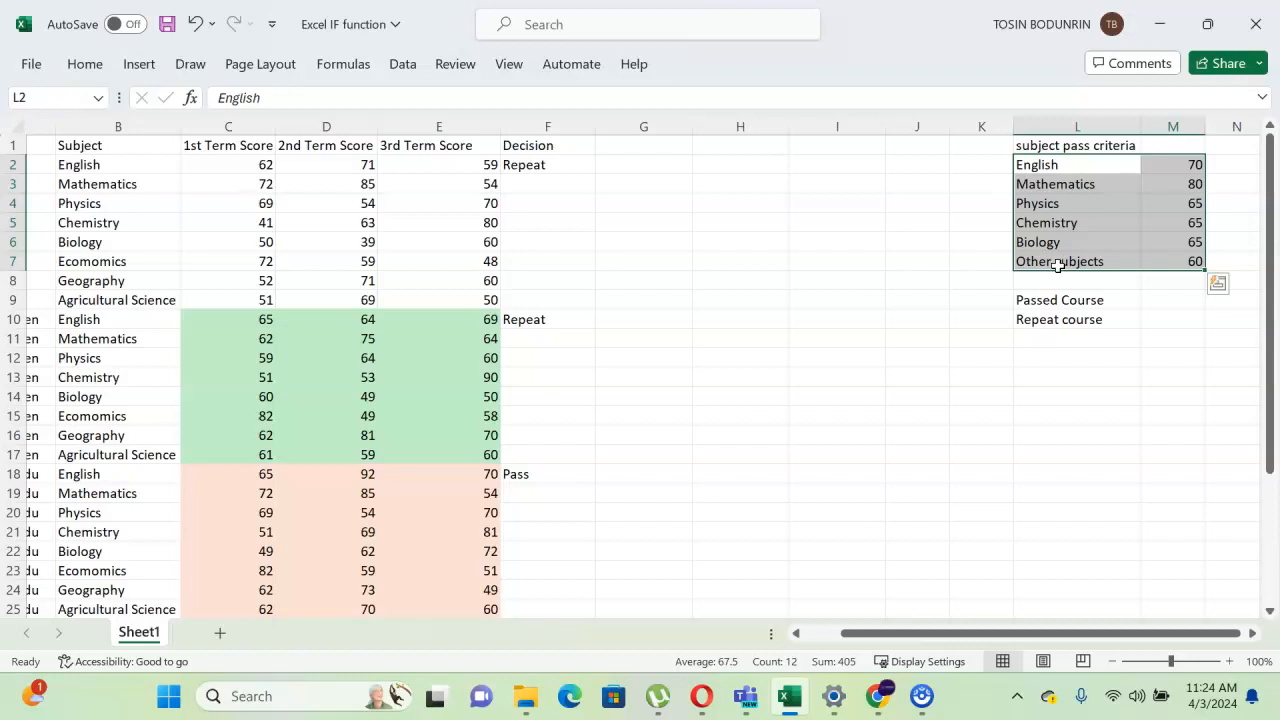
left_click(1035, 165)
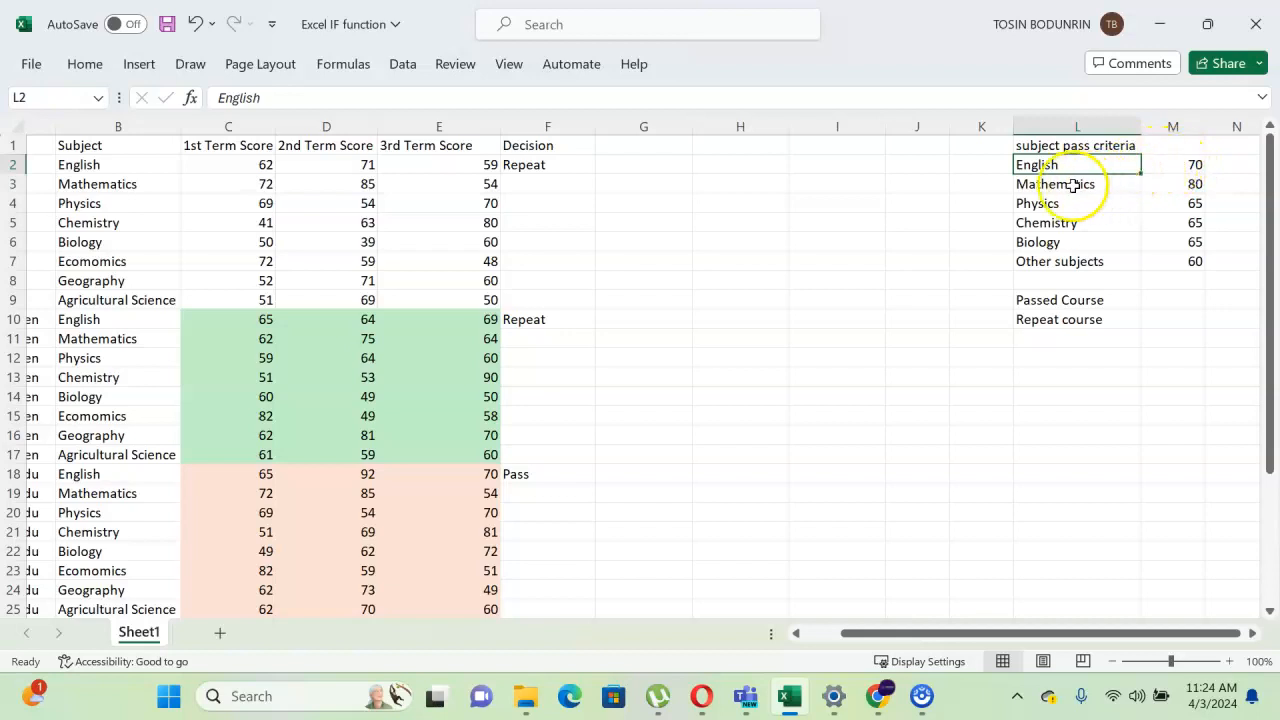
left_click_drag(1041, 185, 1157, 180)
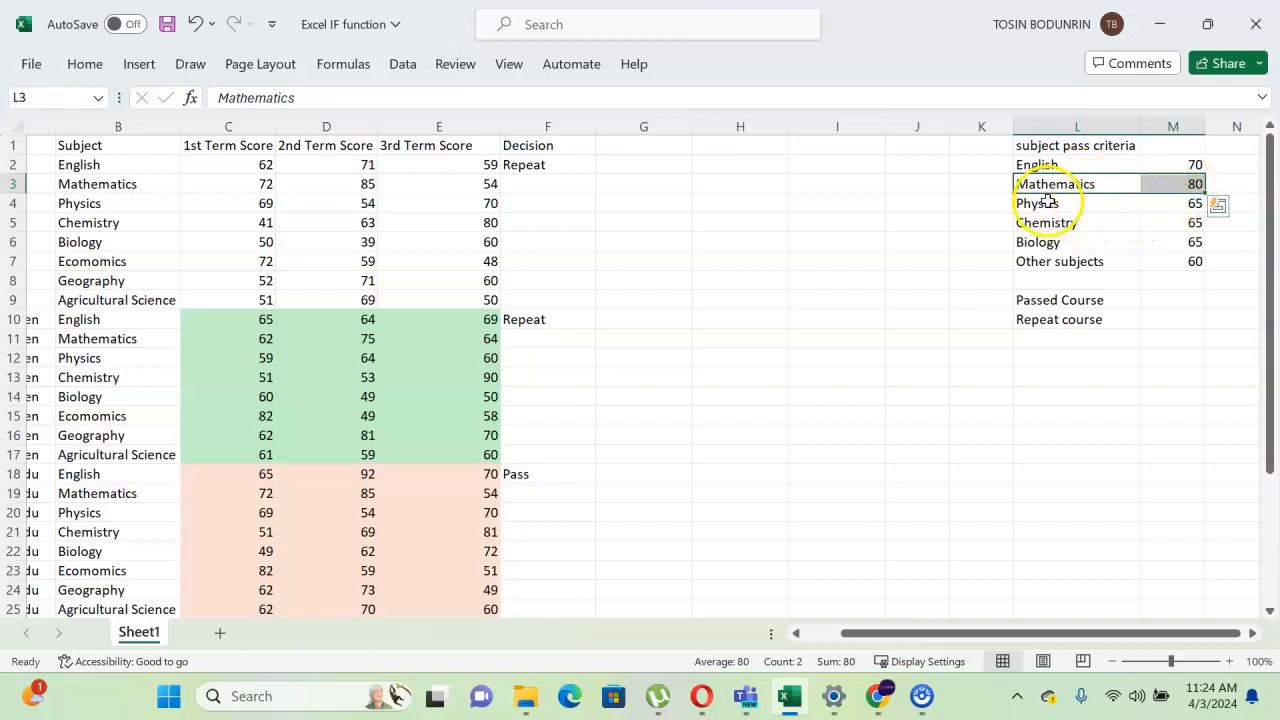
left_click(1047, 165)
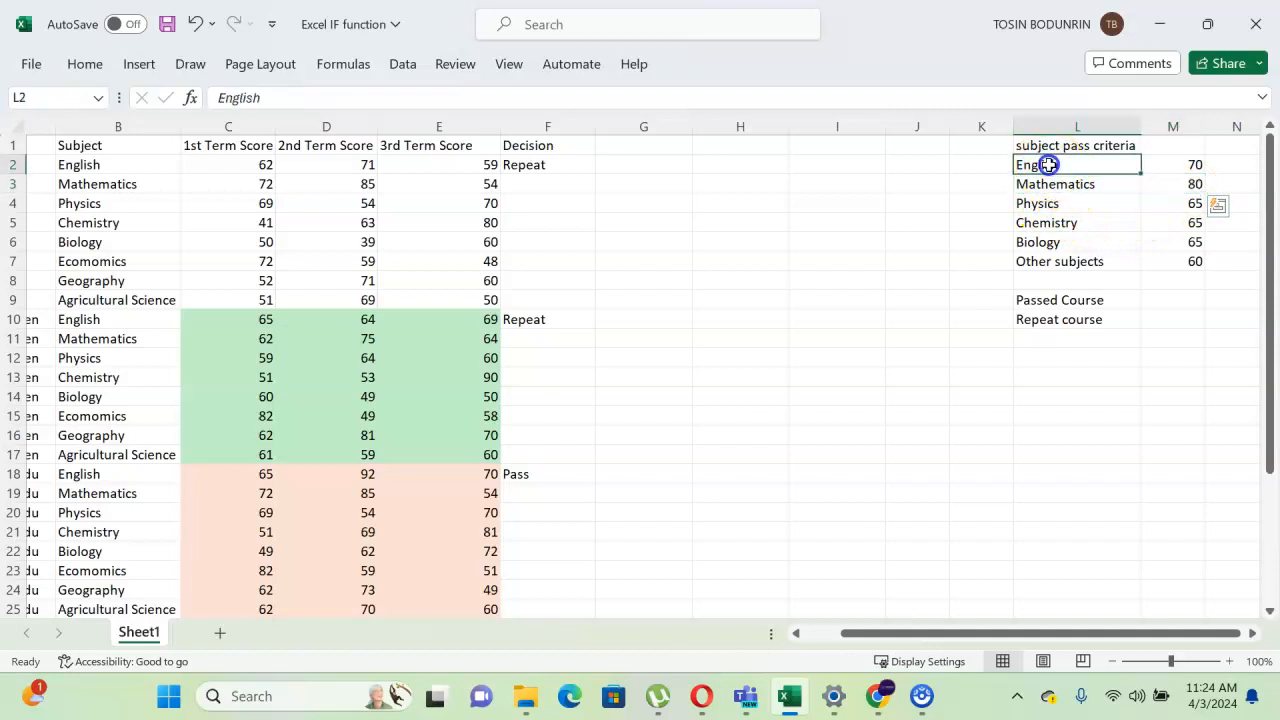
left_click(1057, 184)
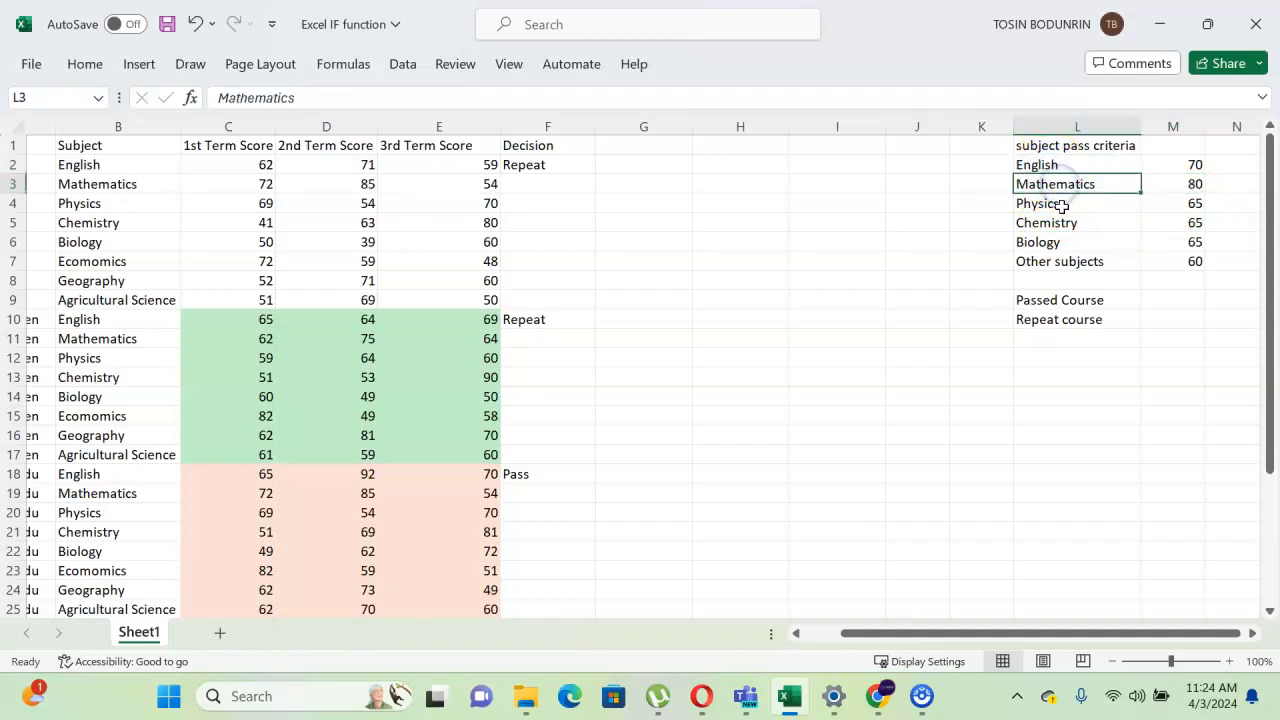
left_click(1062, 205)
left_click(1073, 220)
left_click(1075, 240)
left_click(1081, 261)
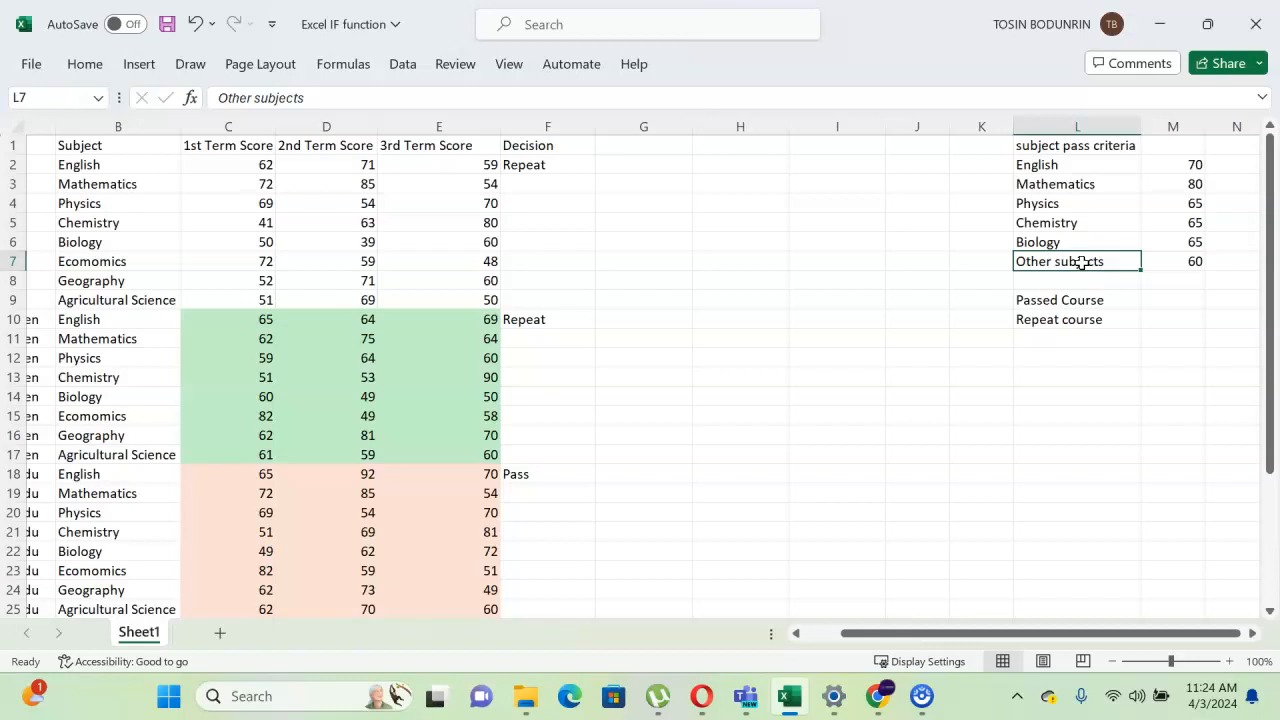
left_click(1080, 262)
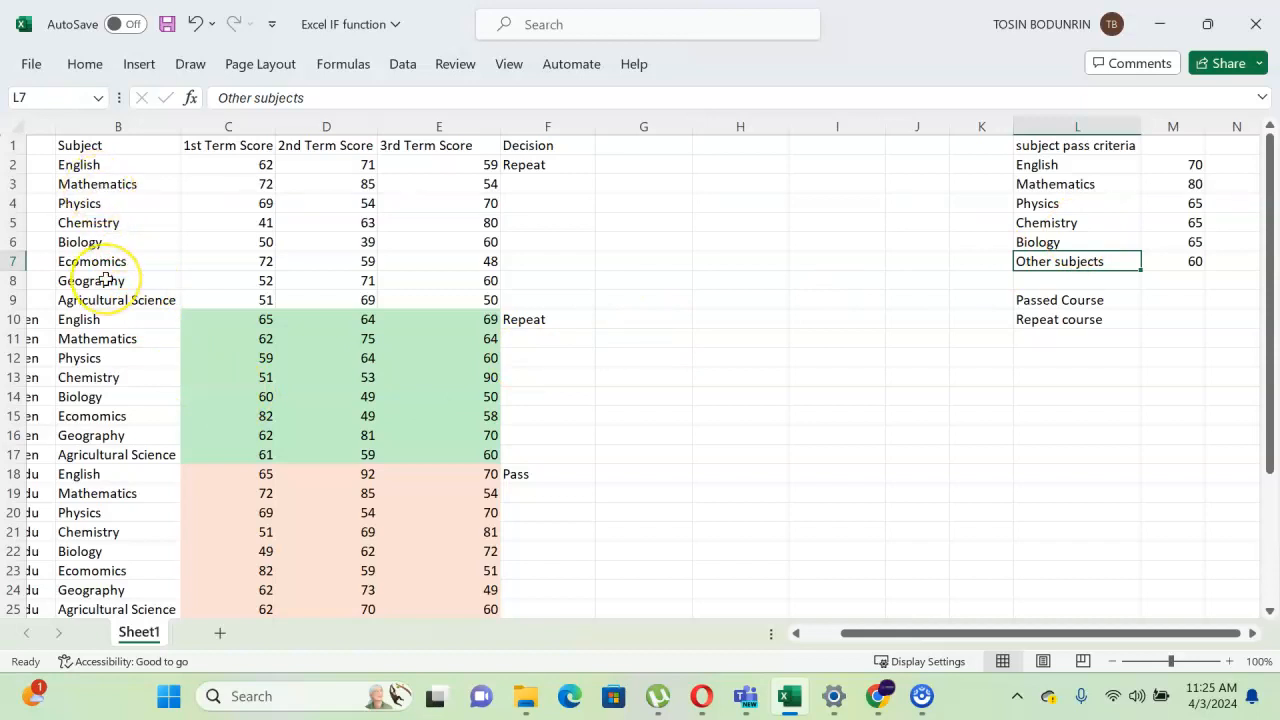
Compare the student and subject columns with the F2 decision formula and the pass marks in column M.
scroll(105, 280, "left", 2)
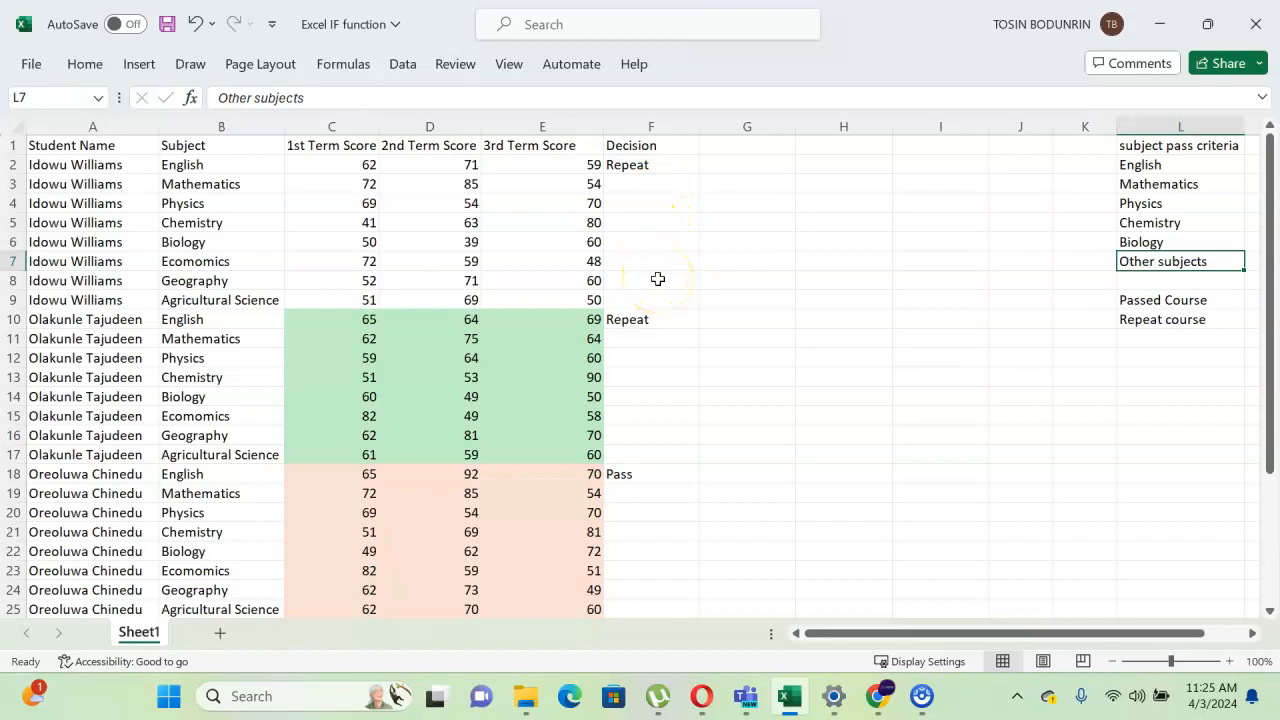
left_click(656, 168)
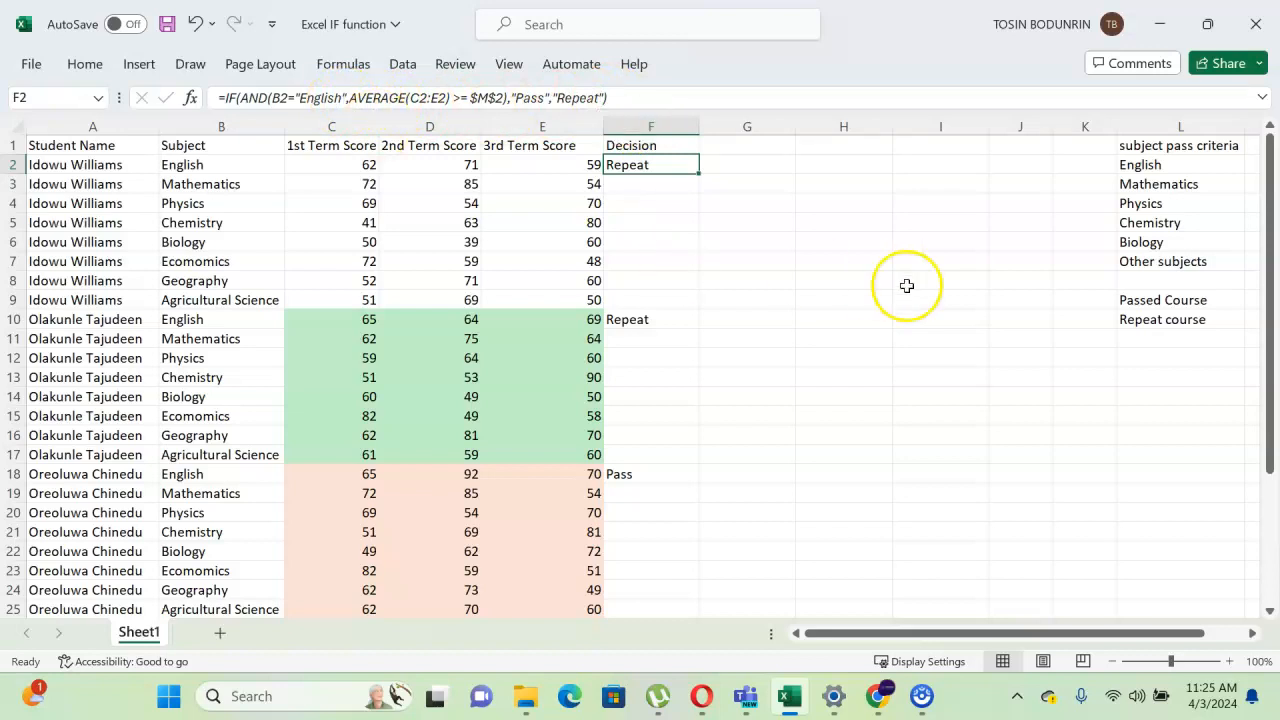
scroll(906, 286, "right", 2)
scroll(906, 286, "left", 1)
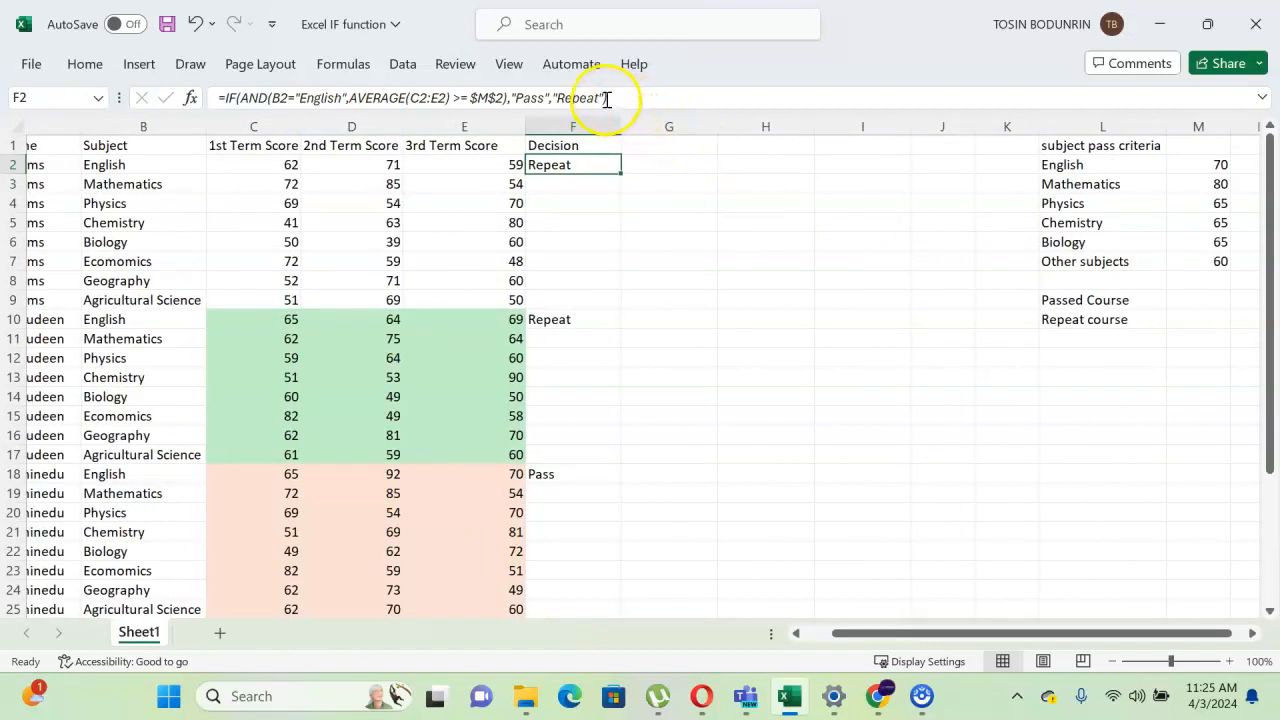
Draft a sample nested IF in cell H12 as =IF(1=1,True,IF( with the second IF as the false value.
left_click(751, 360)
type("=")
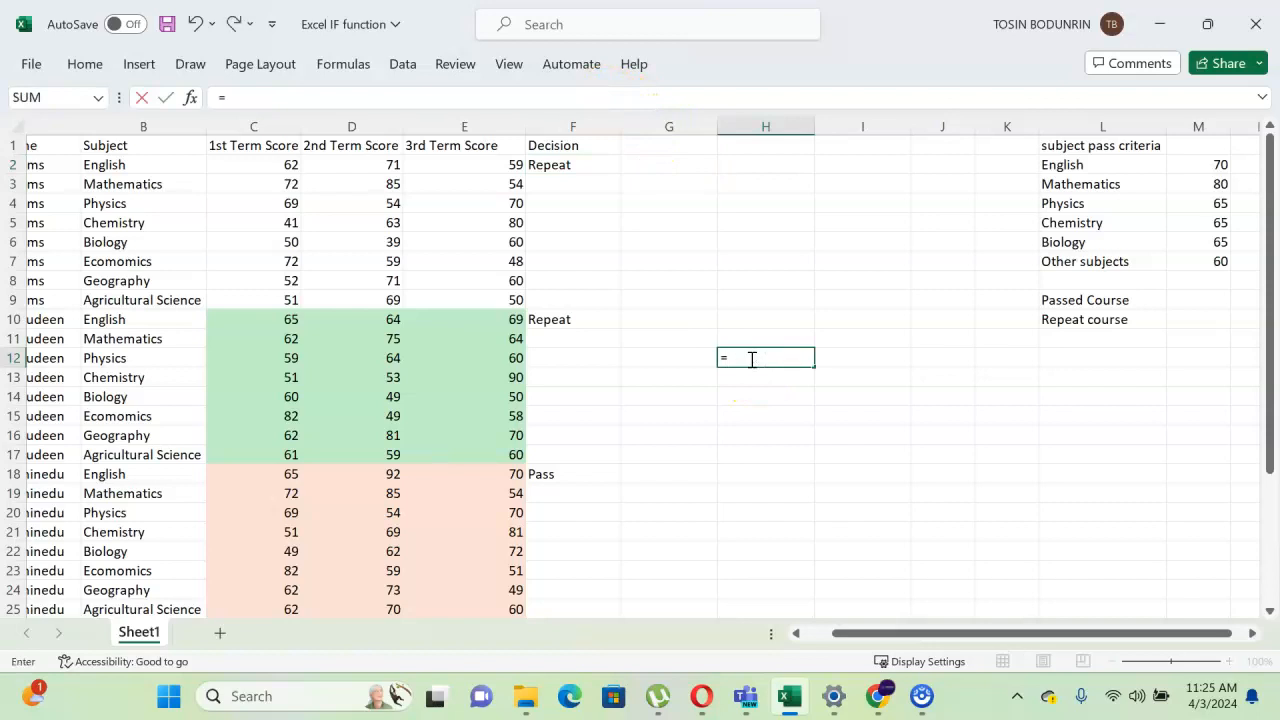
type("if")
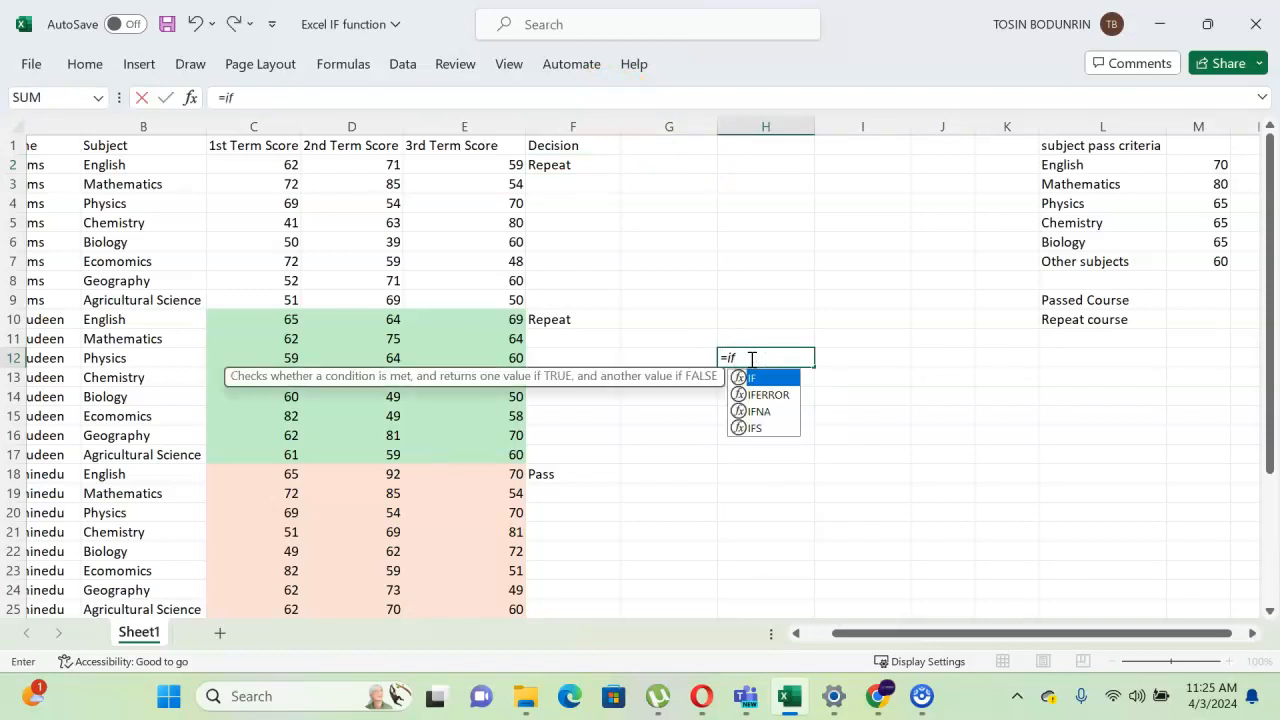
key("Tab")
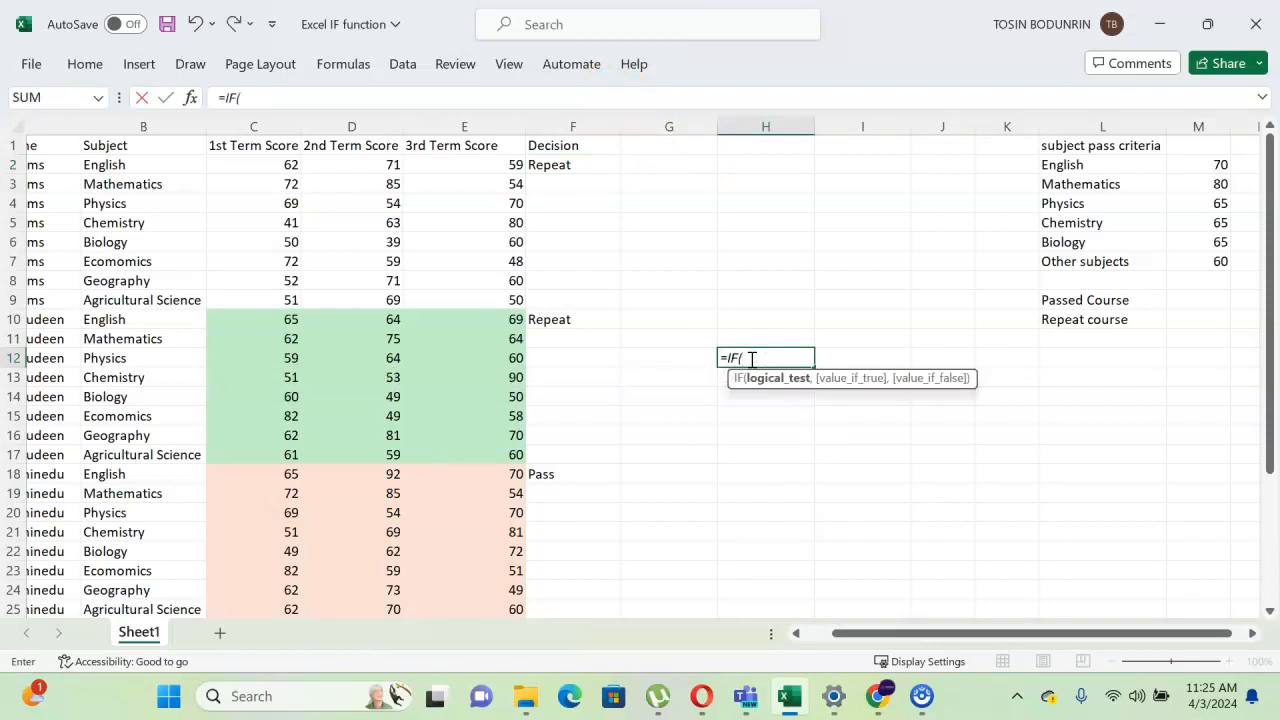
type("1=1,")
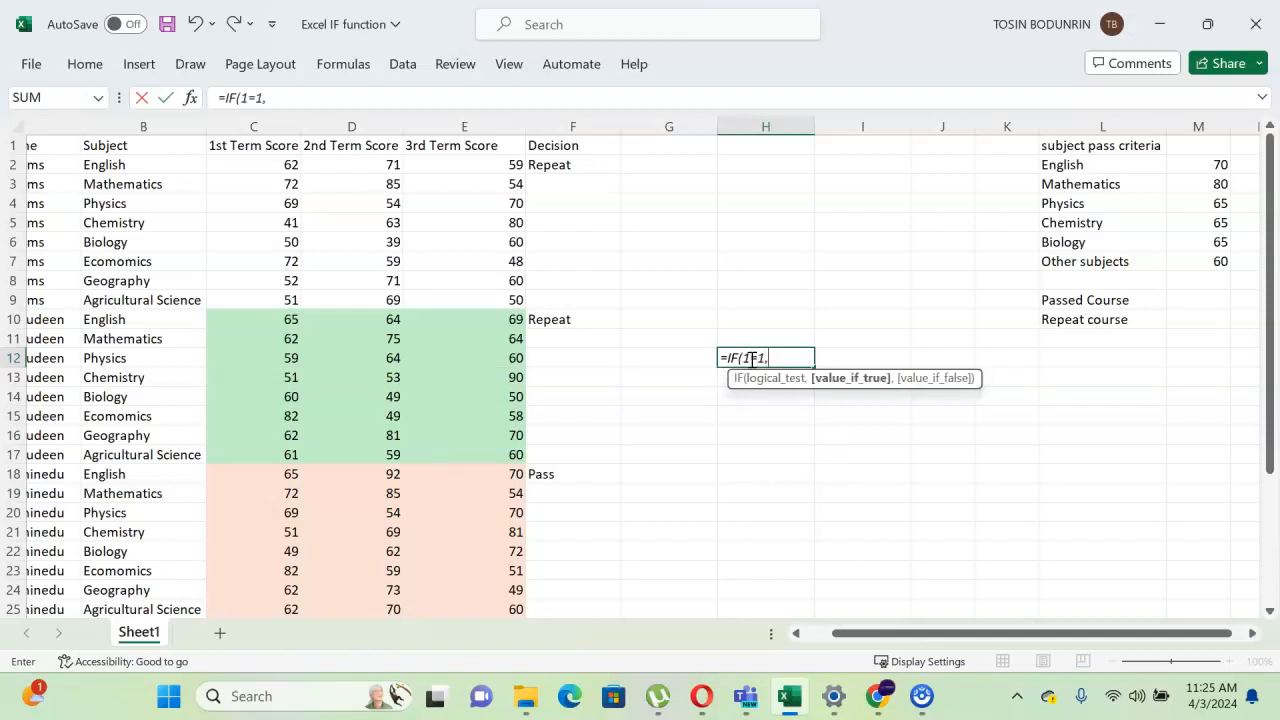
type("True")
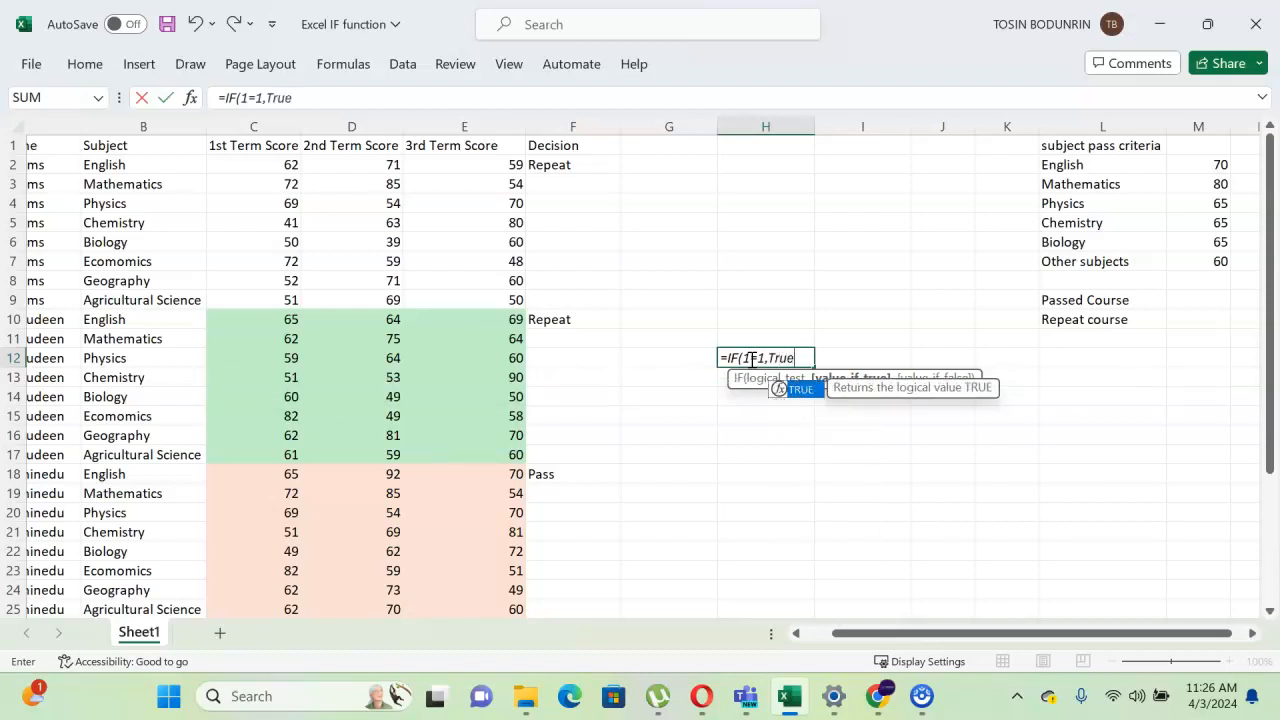
type(",")
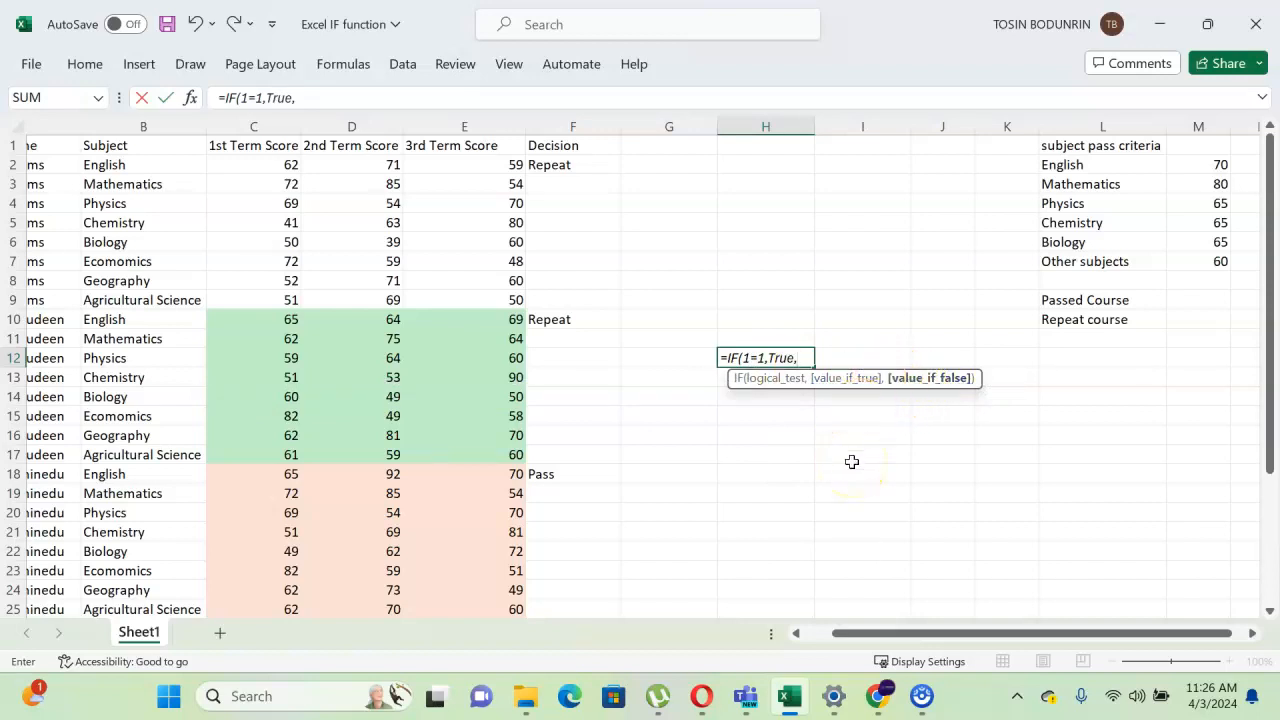
type("if")
key("Tab")
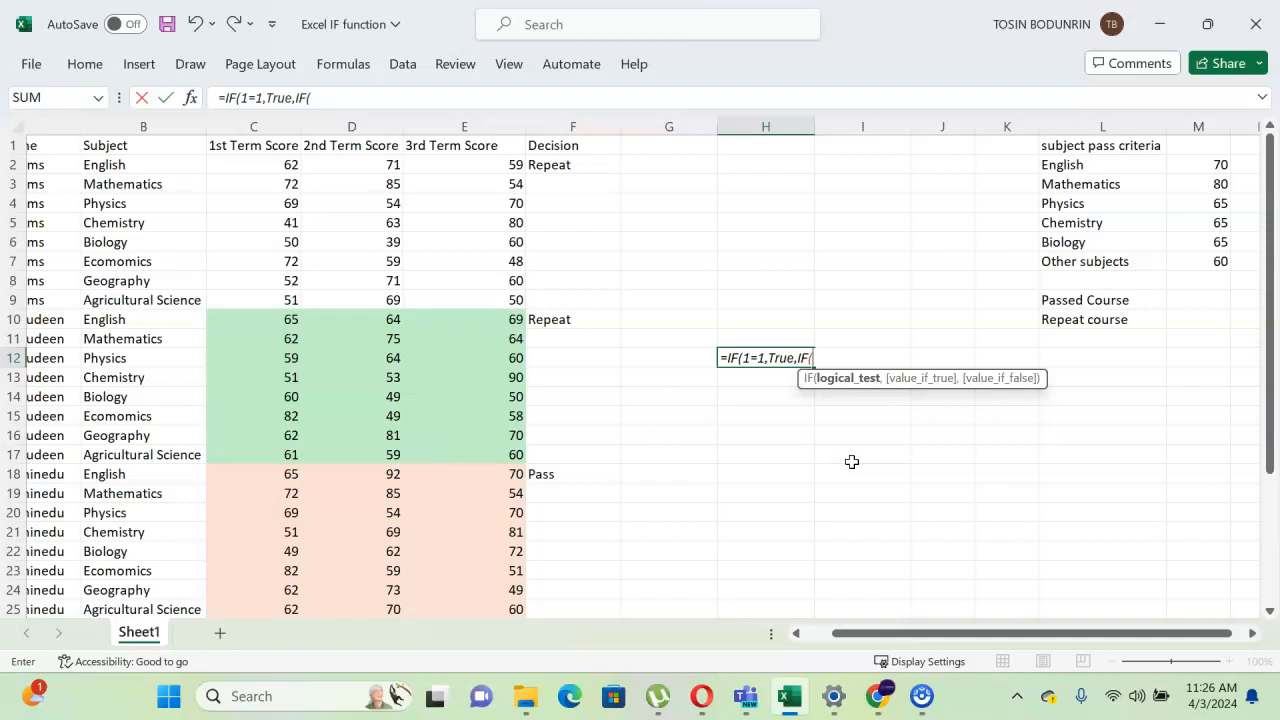
Erase and re-enter the True value and nested IF in the H12 draft, and clear the whole draft formula.
key("BackSpace")
key("BackSpace")
key("BackSpace")
key("BackSpace")
key("BackSpace")
key("BackSpace")
key("BackSpace")
key("BackSpace")
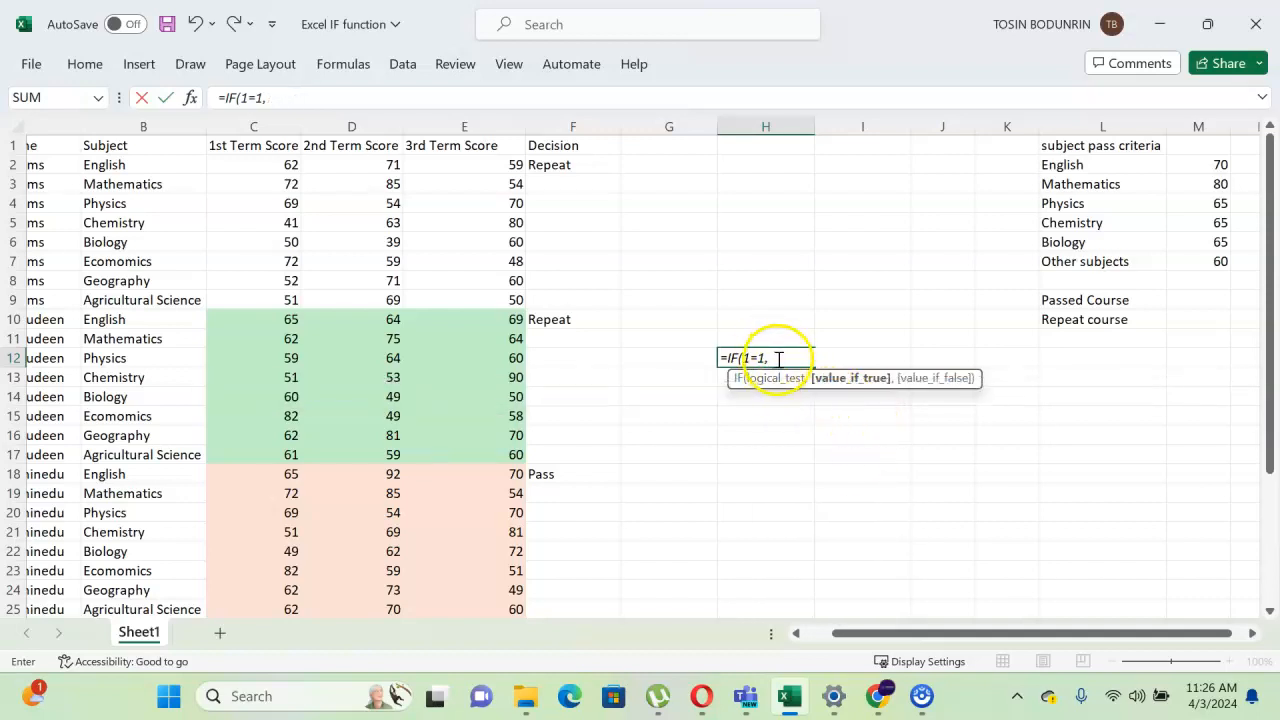
type("ue")
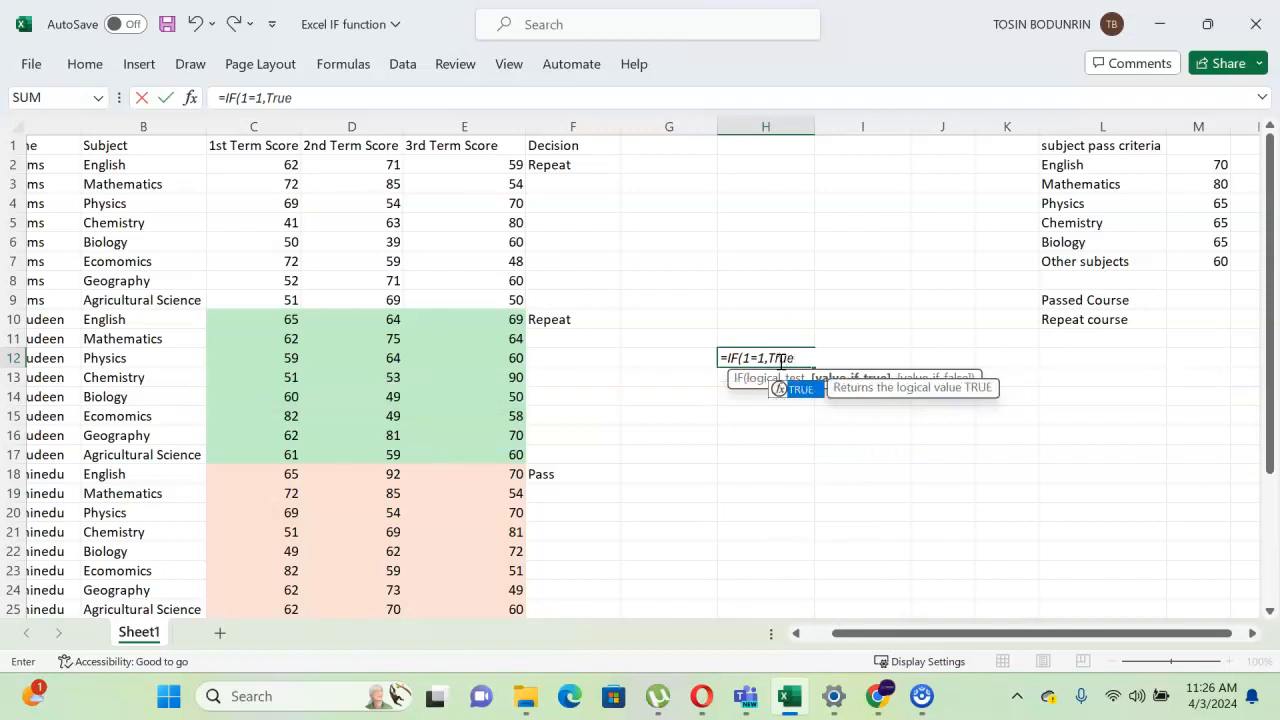
type(",")
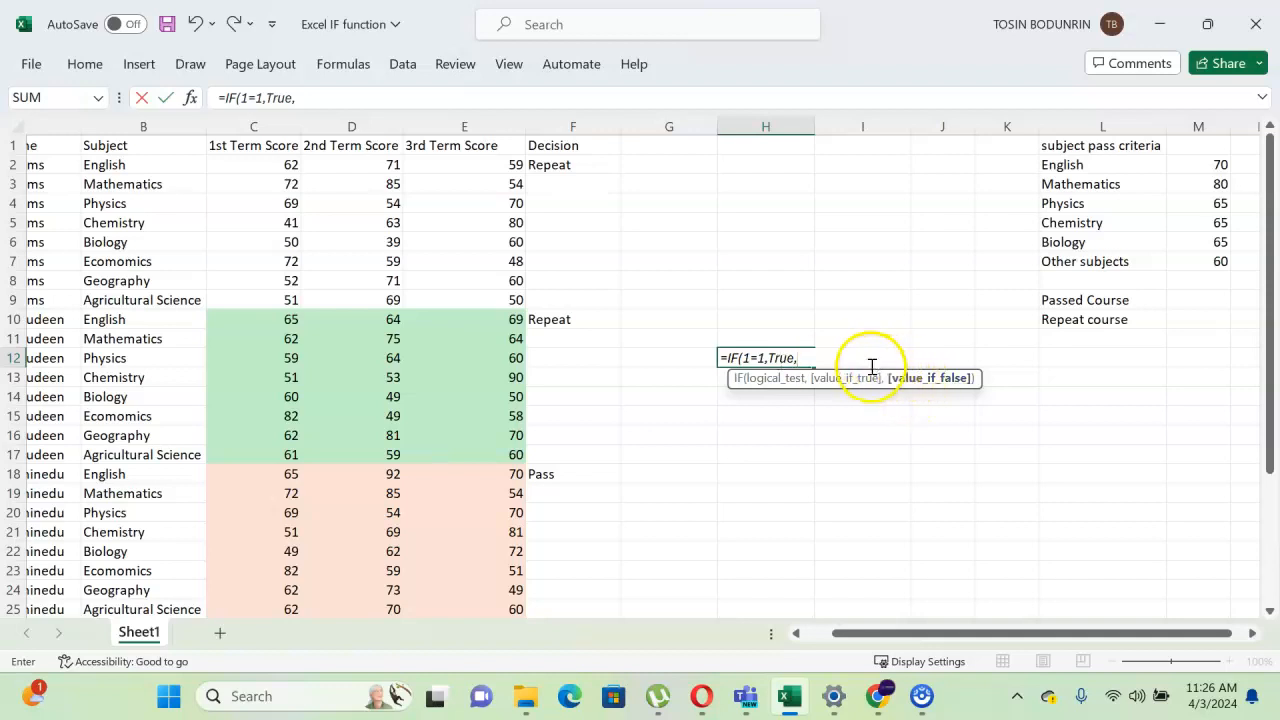
type("if")
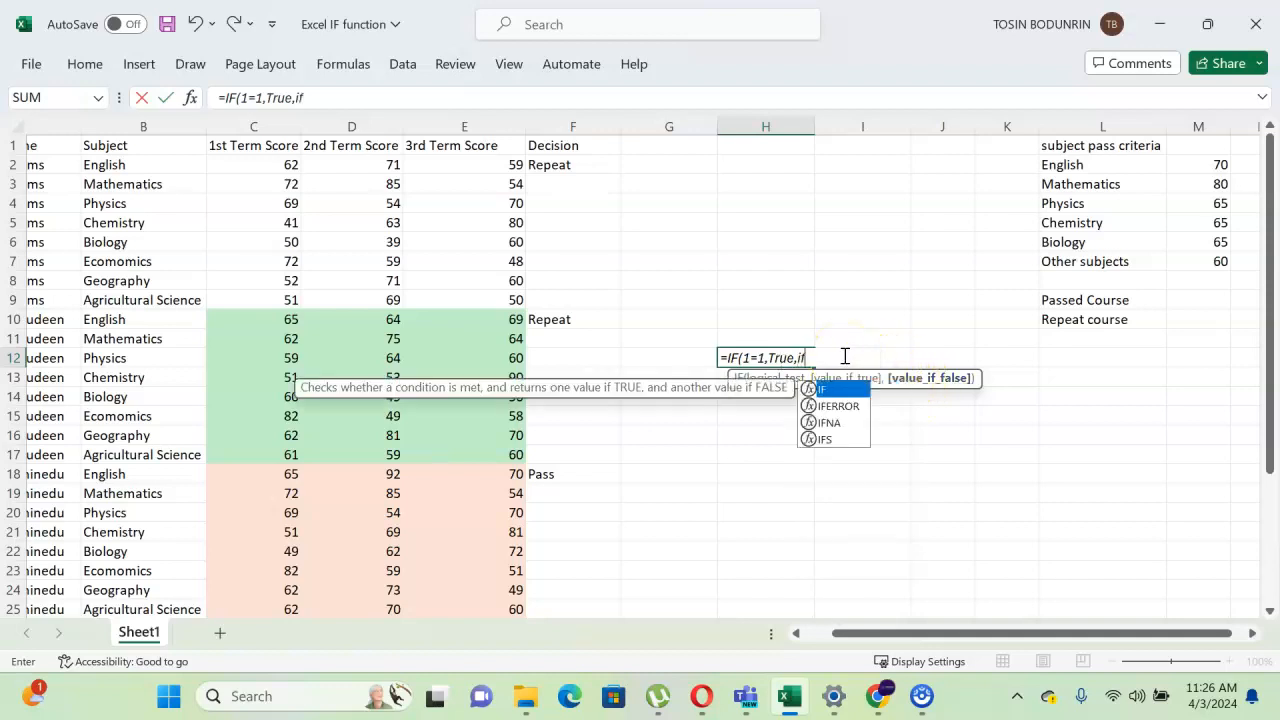
key("Tab")
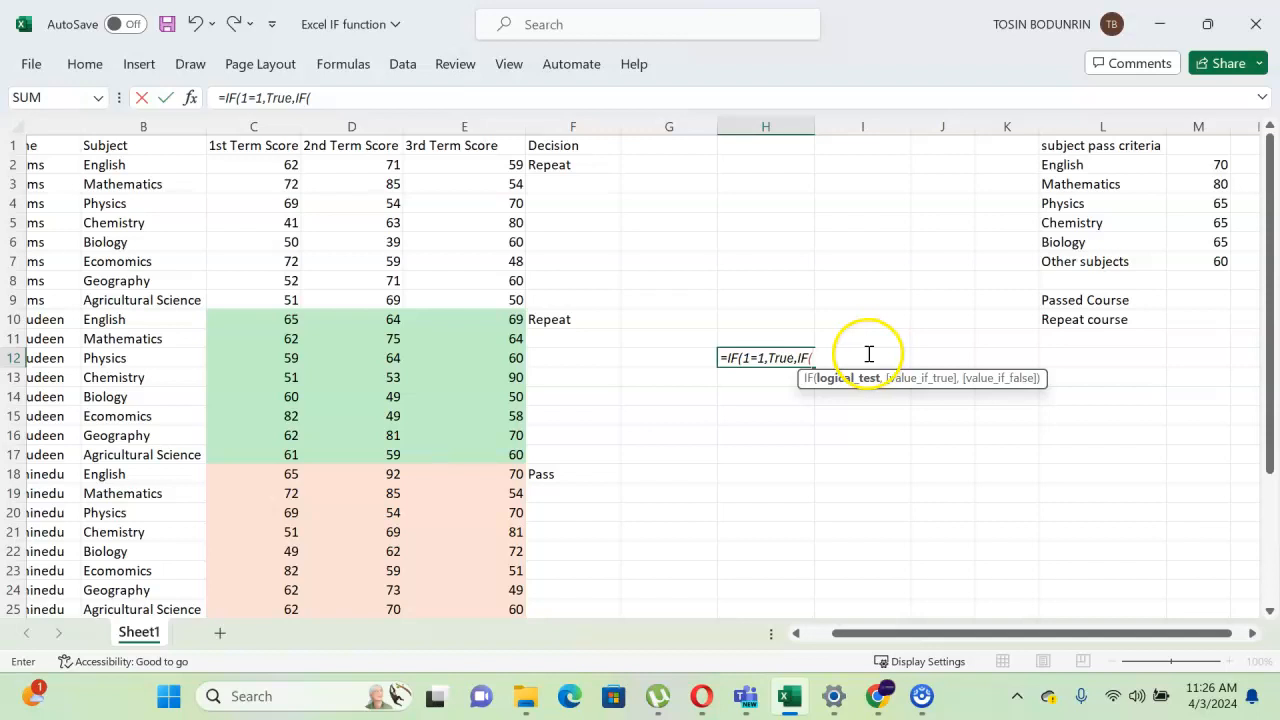
left_click_drag(842, 357, 722, 358)
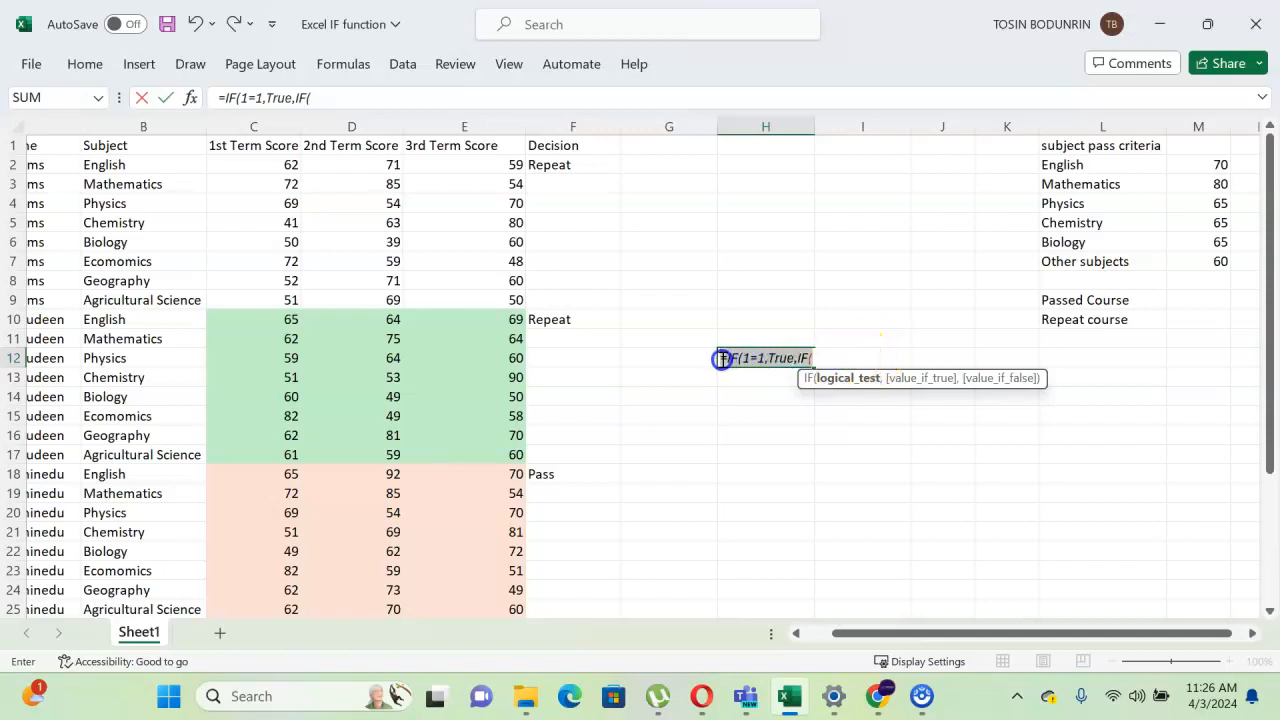
key("BackSpace")
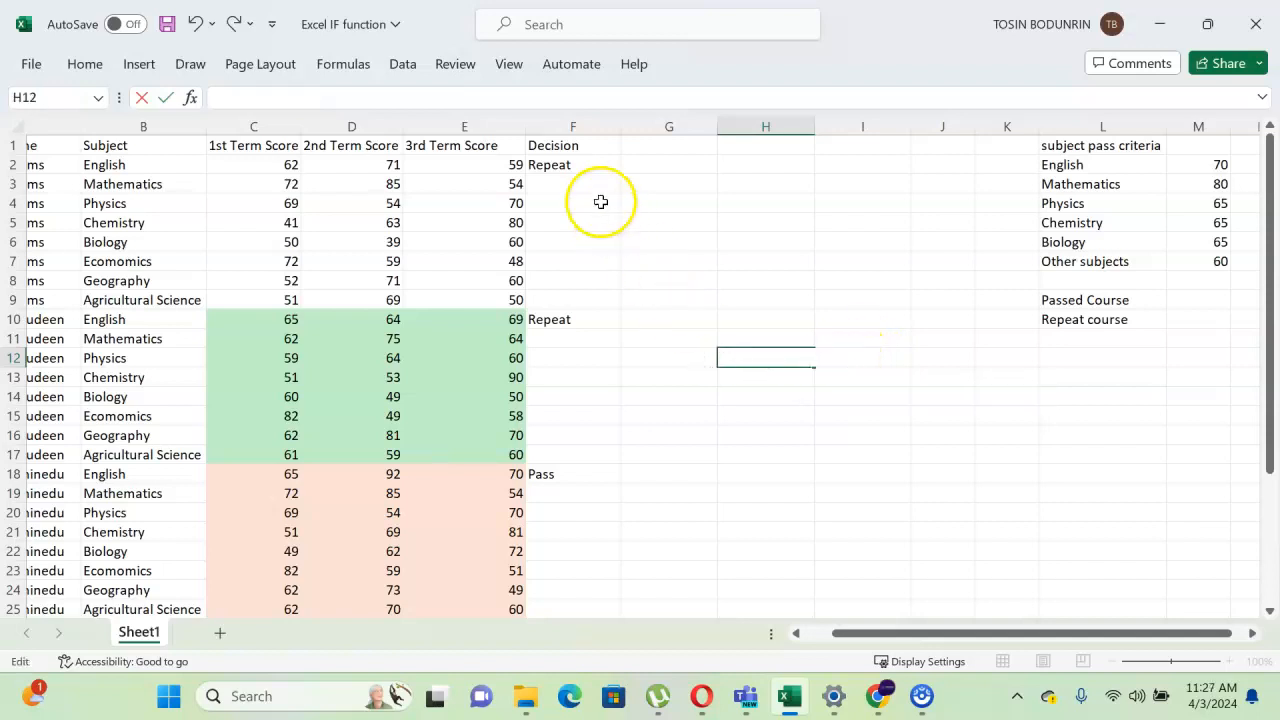
Delete the decision formulas in cells F10, F18 and F26, keeping only the one in F2.
left_click(580, 164)
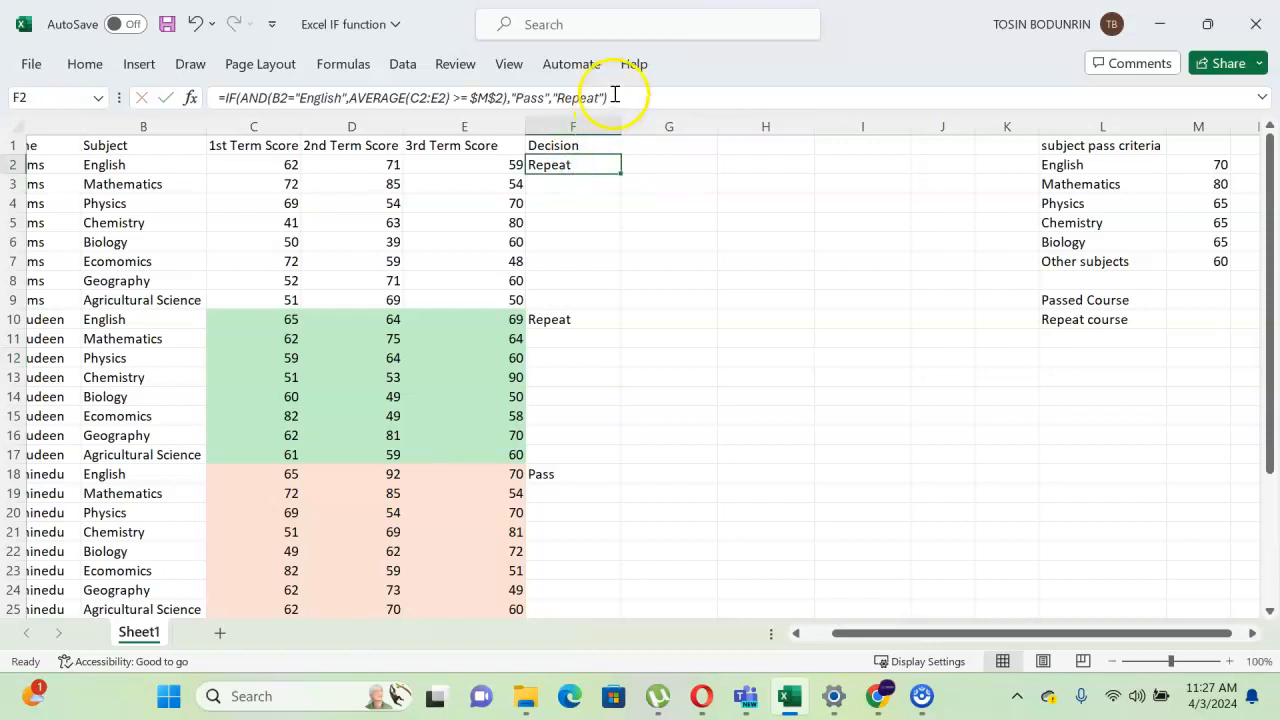
left_click(564, 319)
key("Delete")
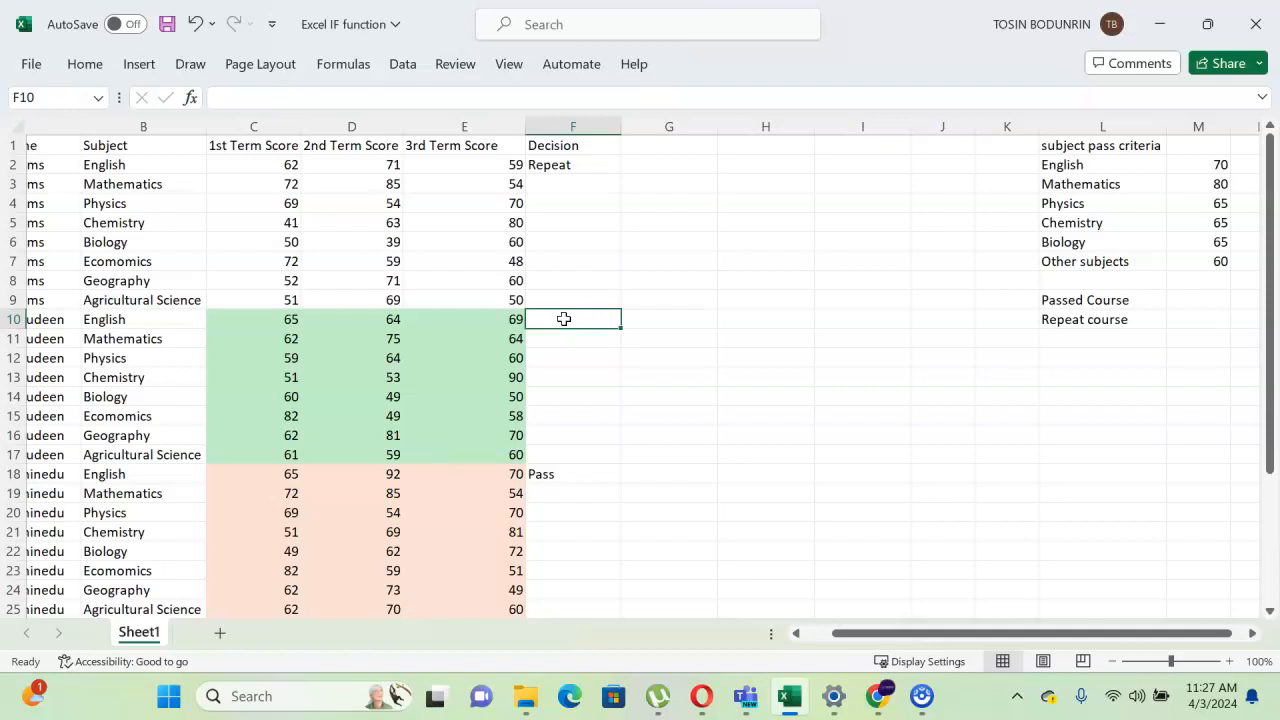
left_click(564, 477)
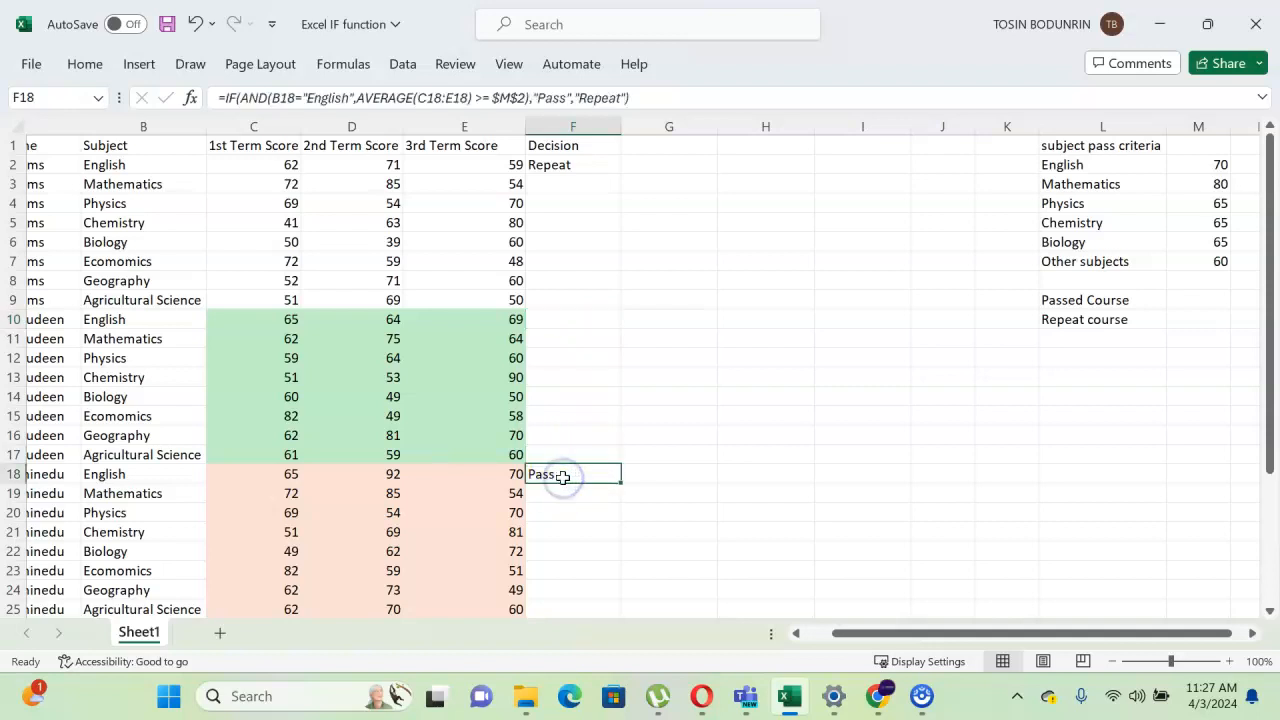
key("Delete")
scroll(607, 497, "down", 3)
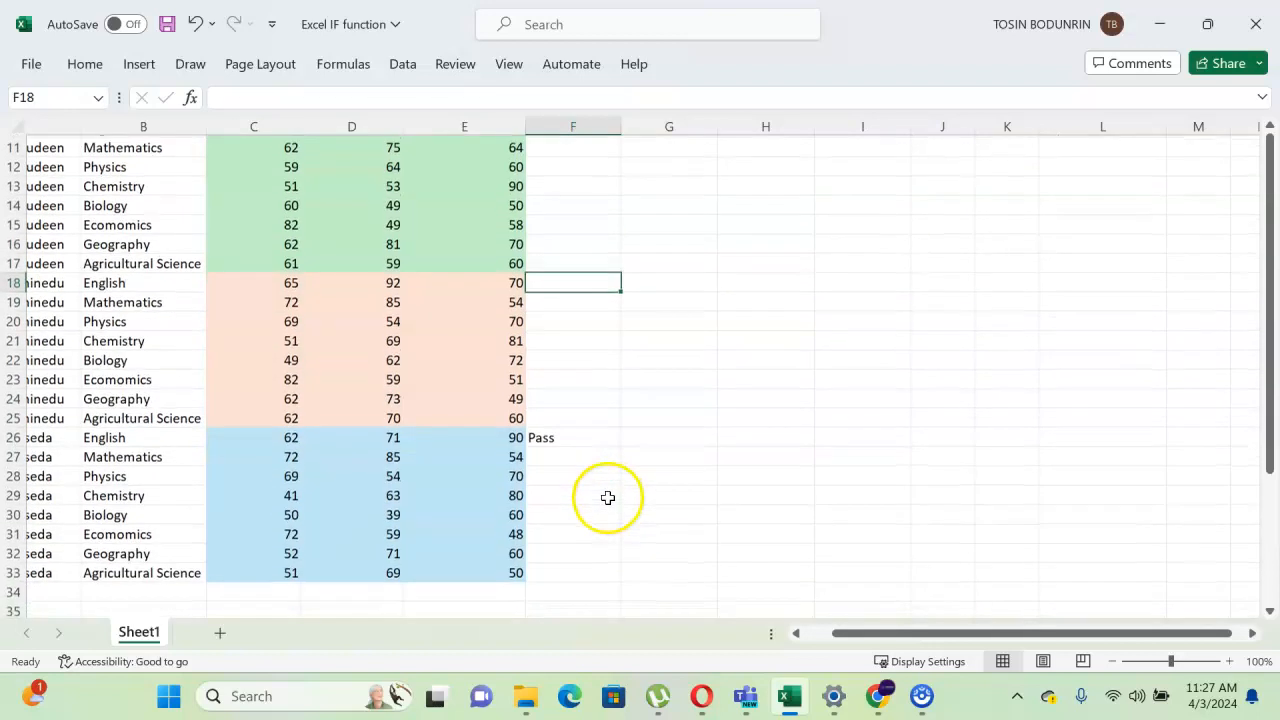
left_click(567, 435)
key("Delete")
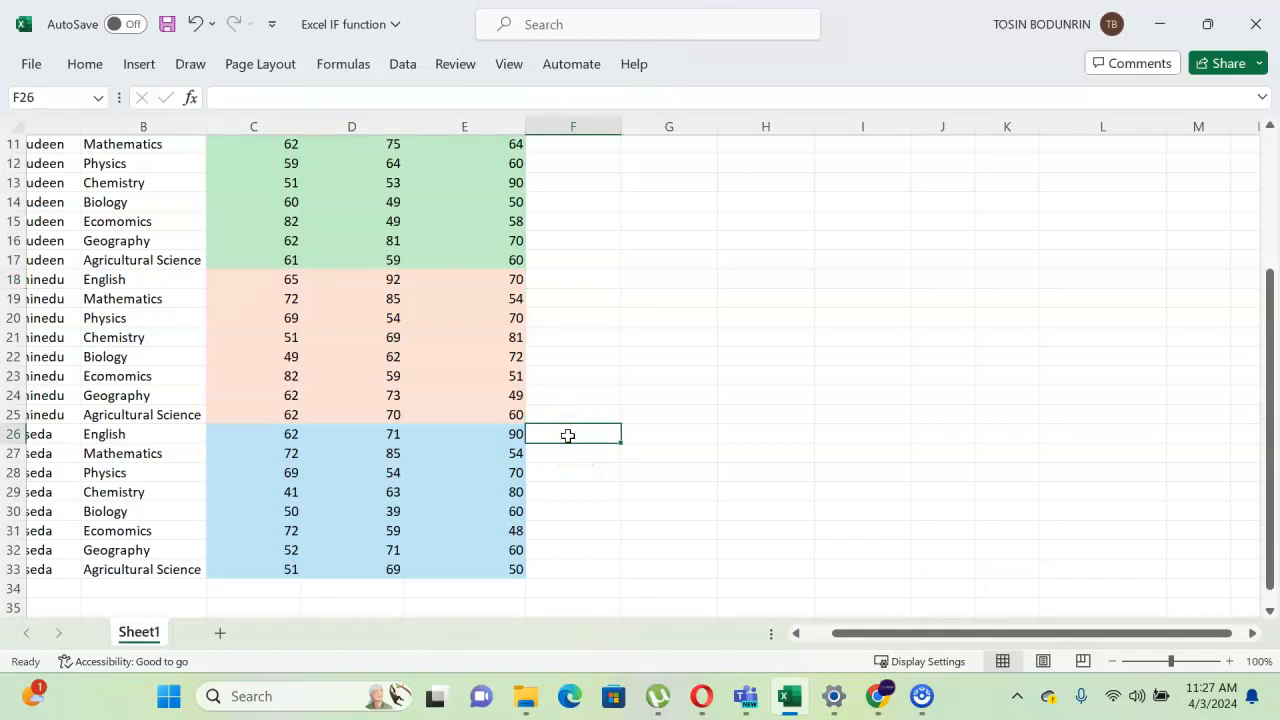
scroll(741, 355, "up", 3)
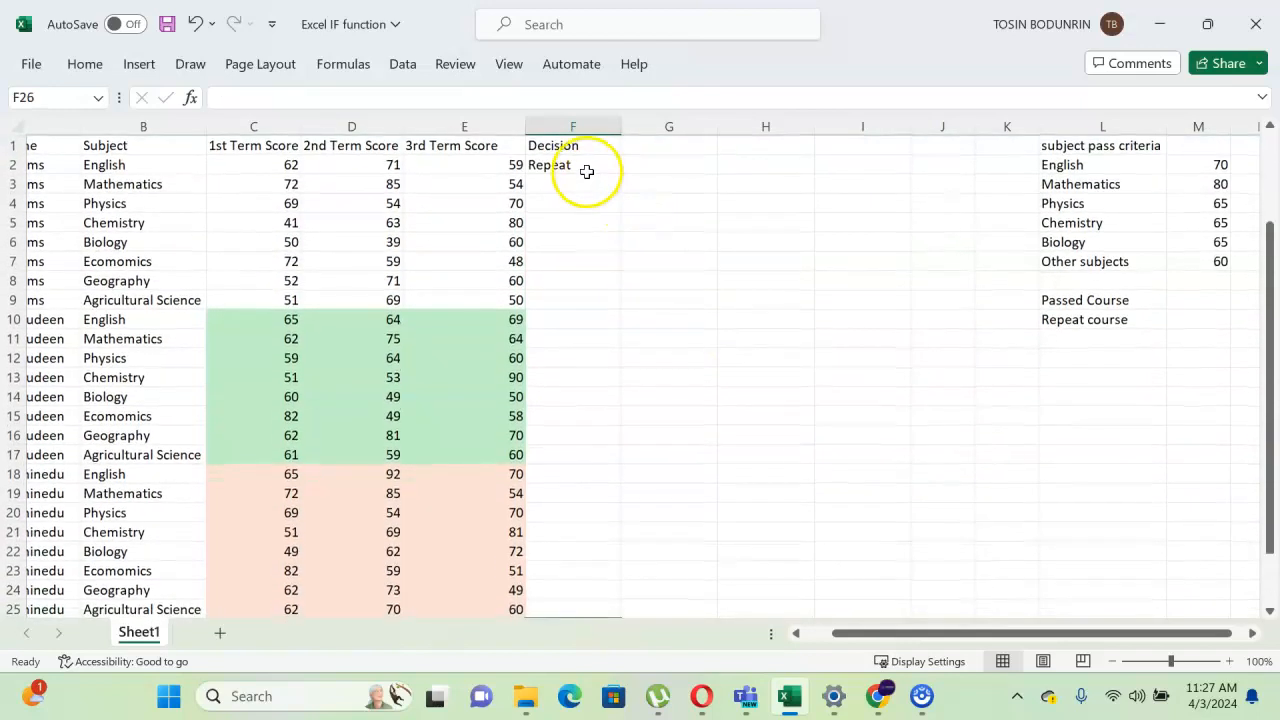
Replace the "Repeat" false value in the F2 decision formula with the start of a nested IF function.
left_click(577, 165)
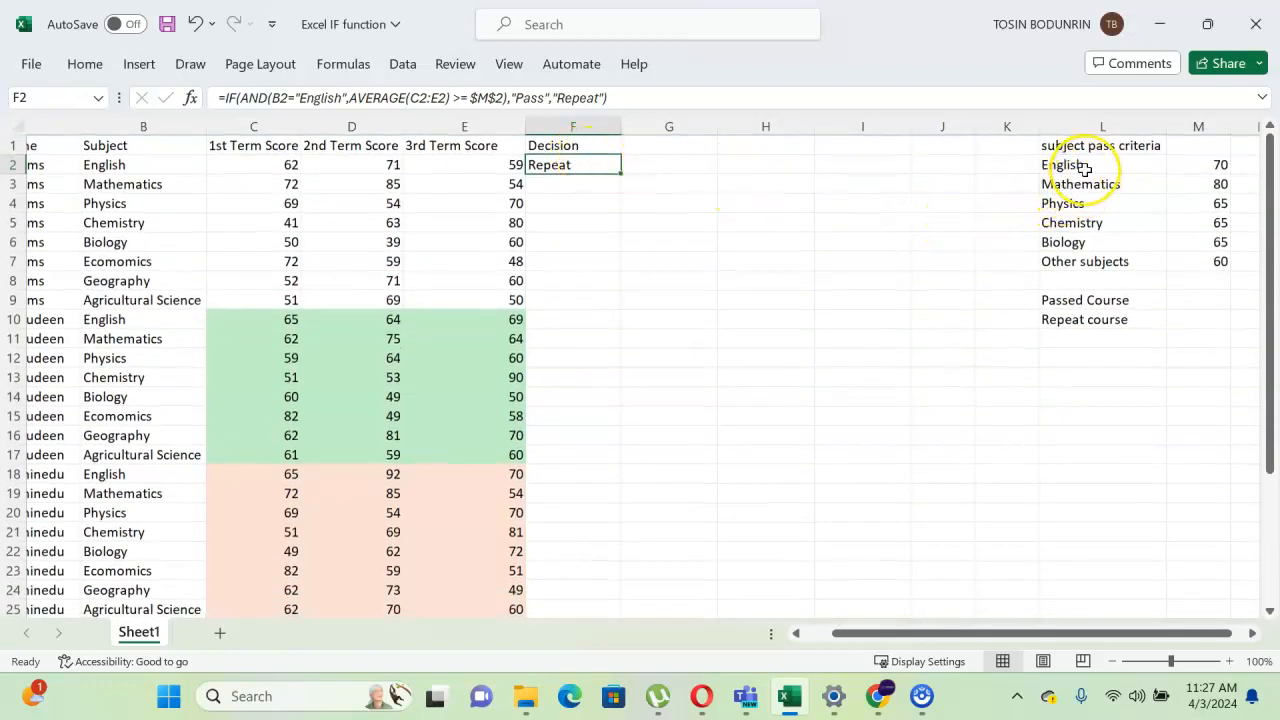
left_click(604, 99)
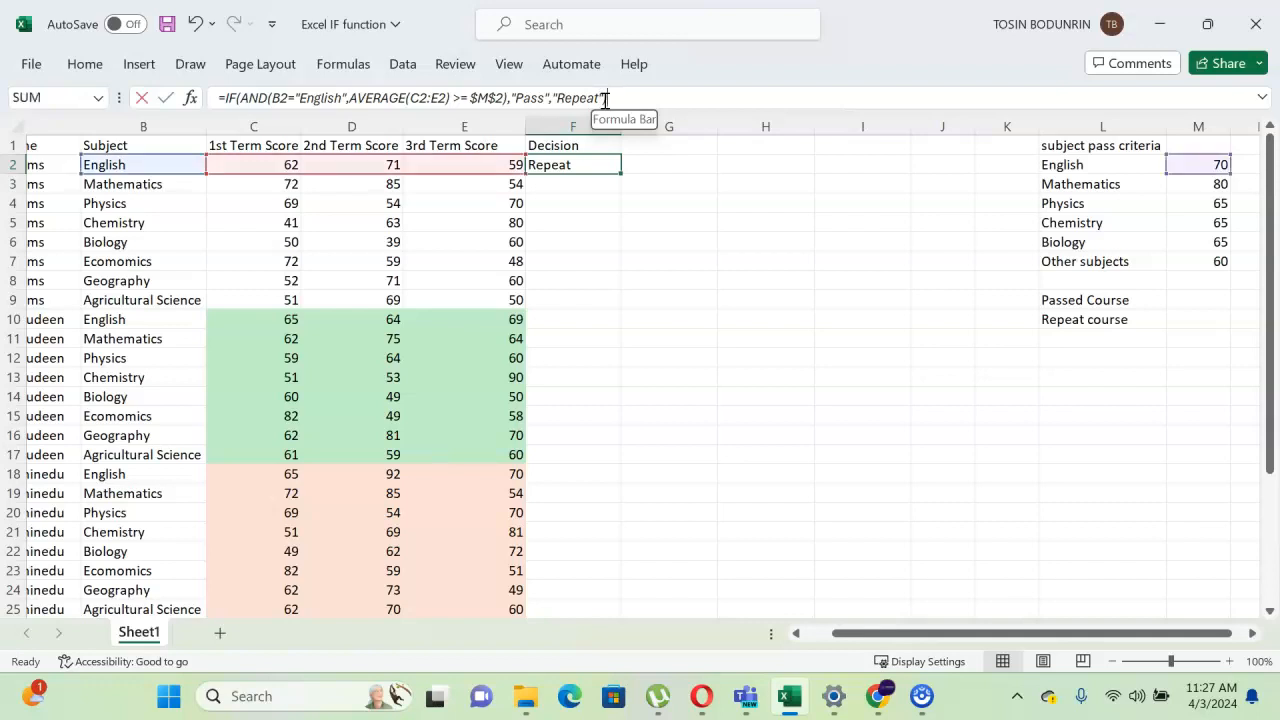
left_click_drag(604, 99, 437, 137)
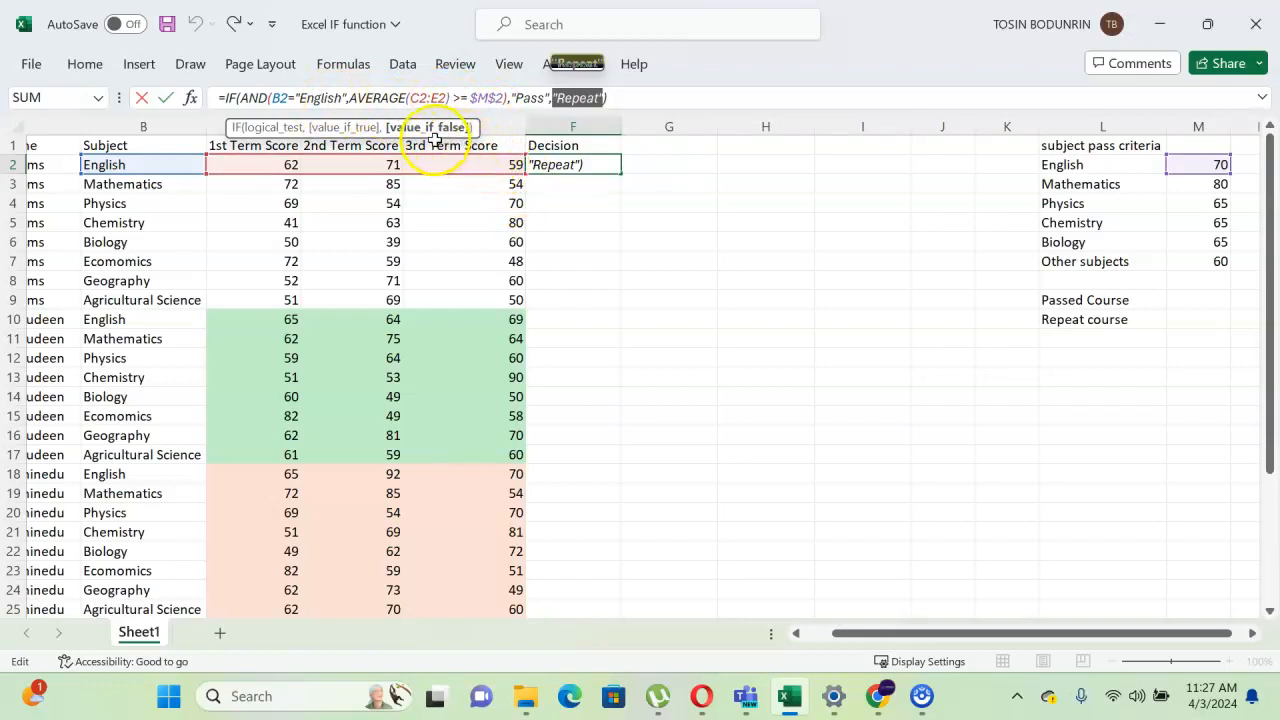
key("BackSpace")
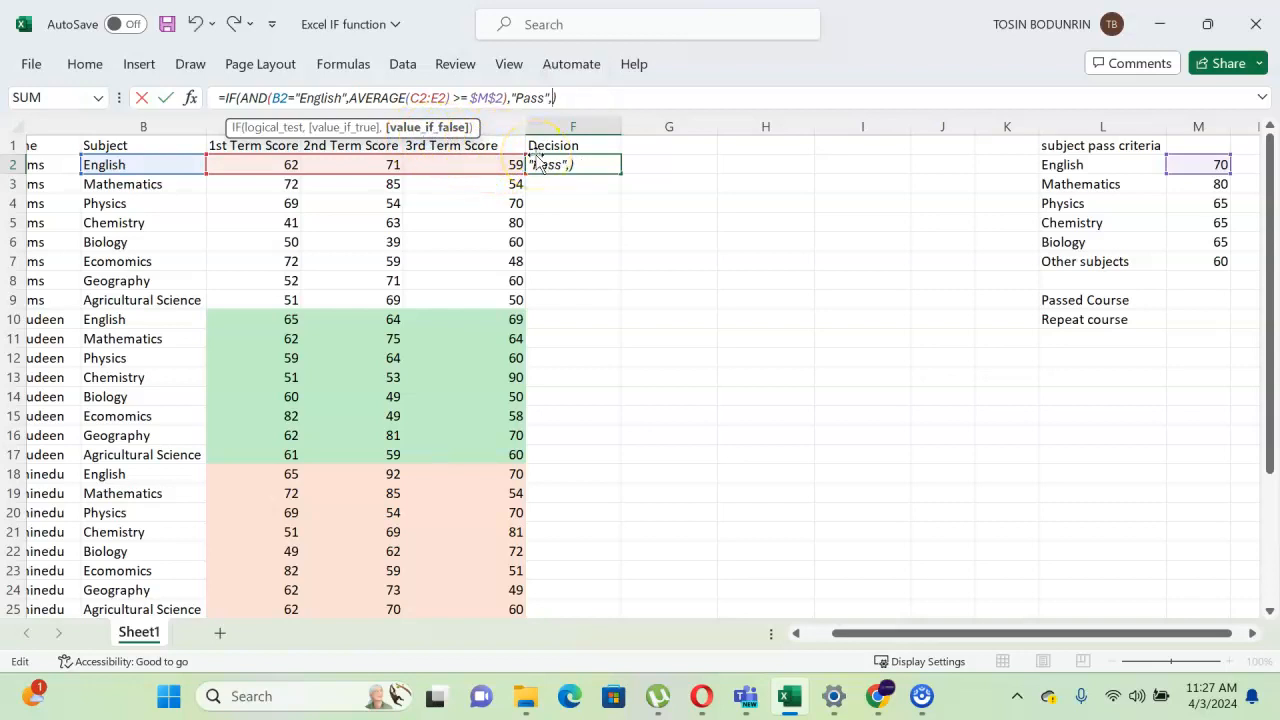
type("if")
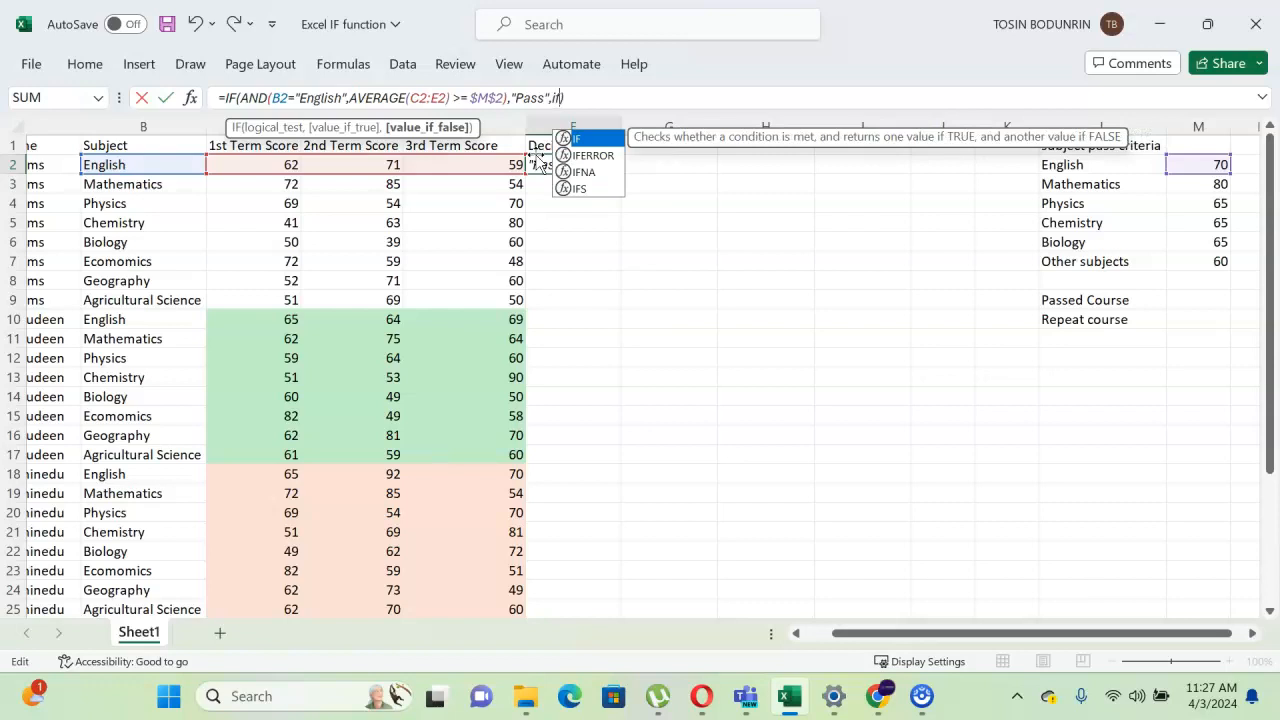
key("Tab")
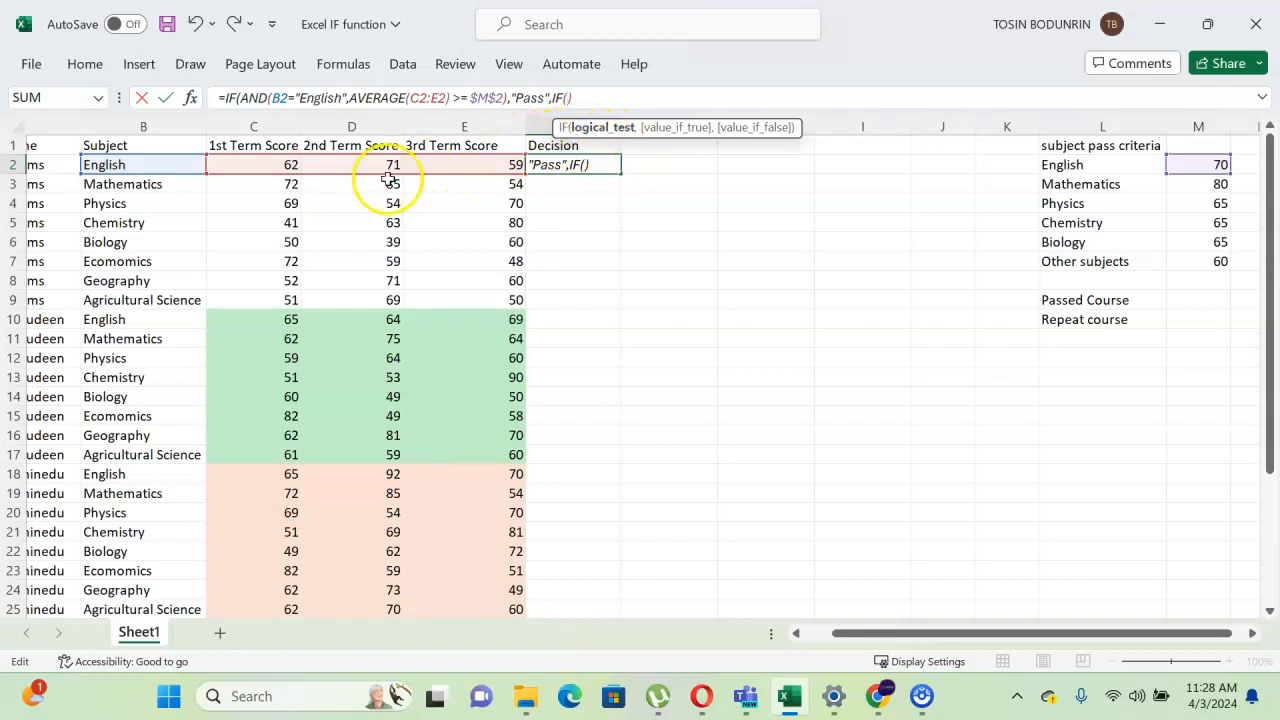
Enter B2="Mathematics" as the nested IF's logical test and put an opening AND function in front of it.
left_click(133, 165)
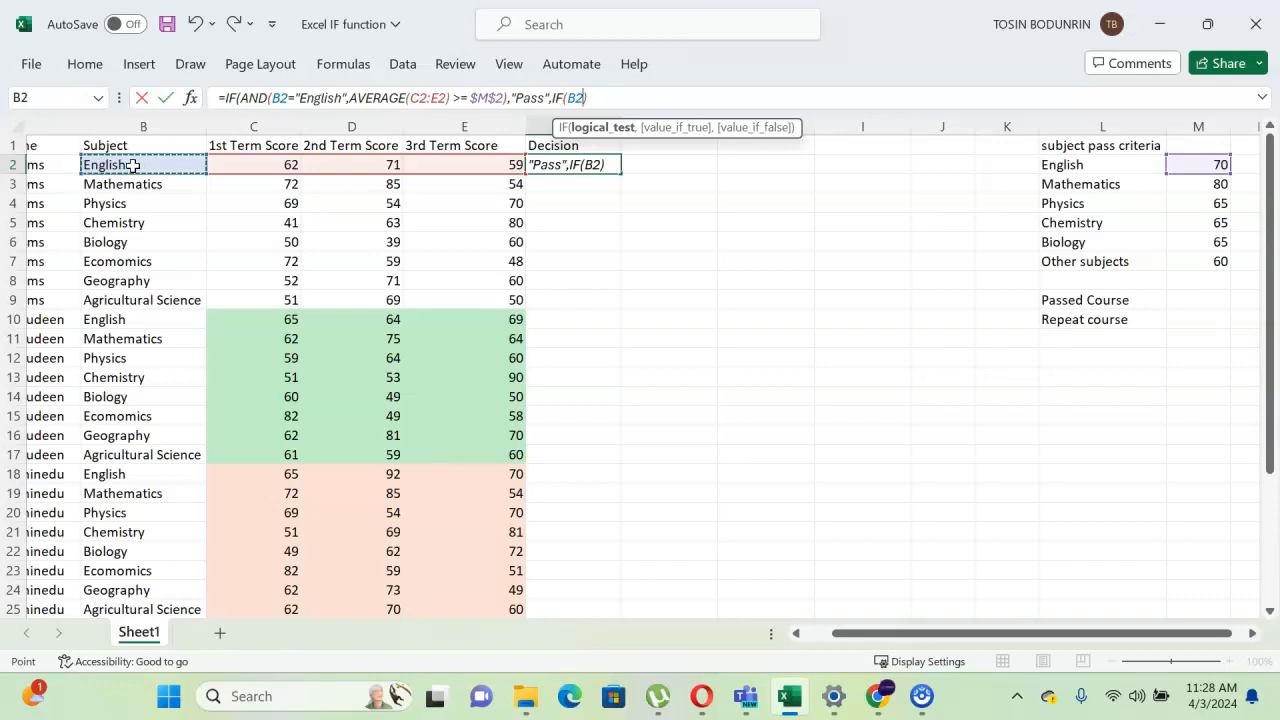
type("=\"Mathe")
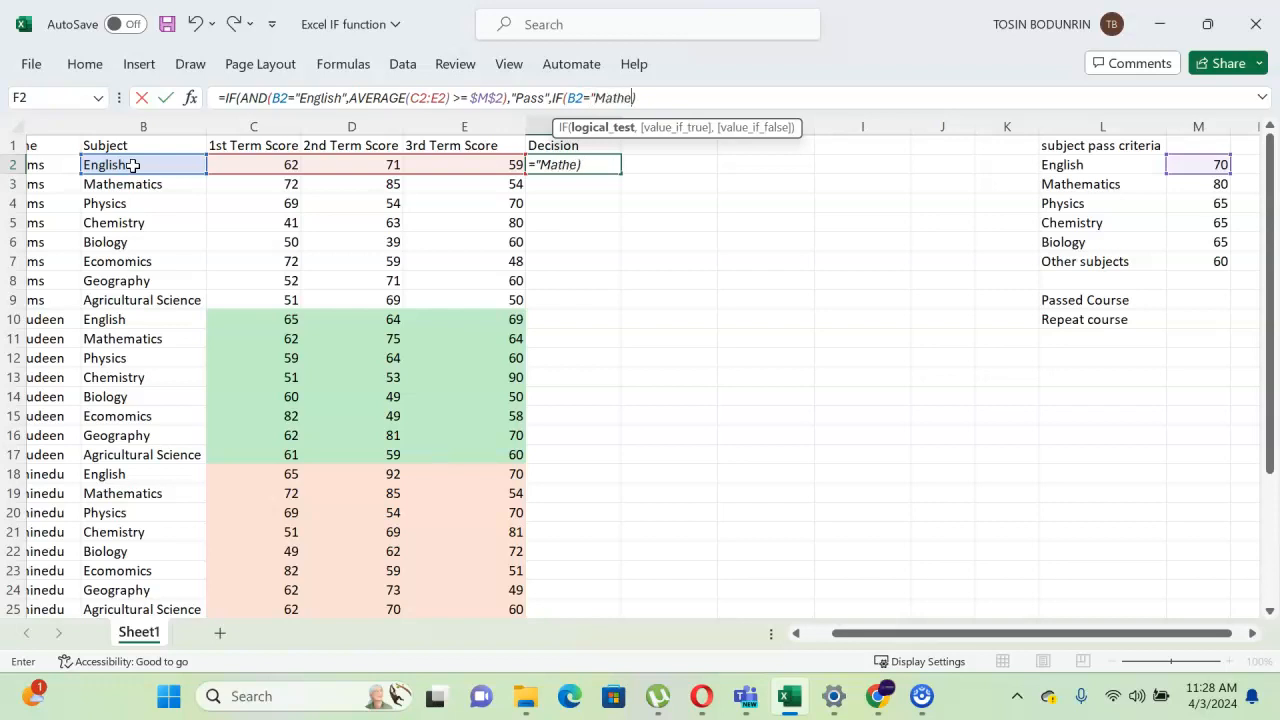
type("matics")
type("\"")
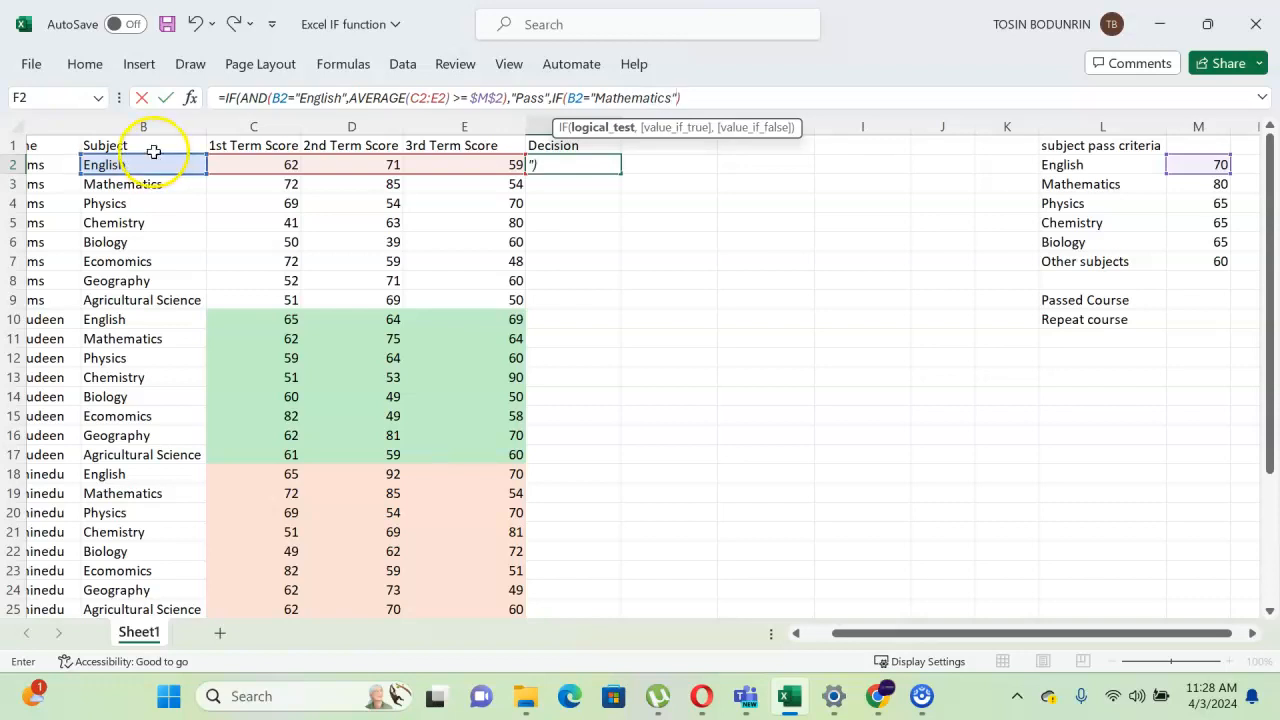
left_click(567, 100)
type("and")
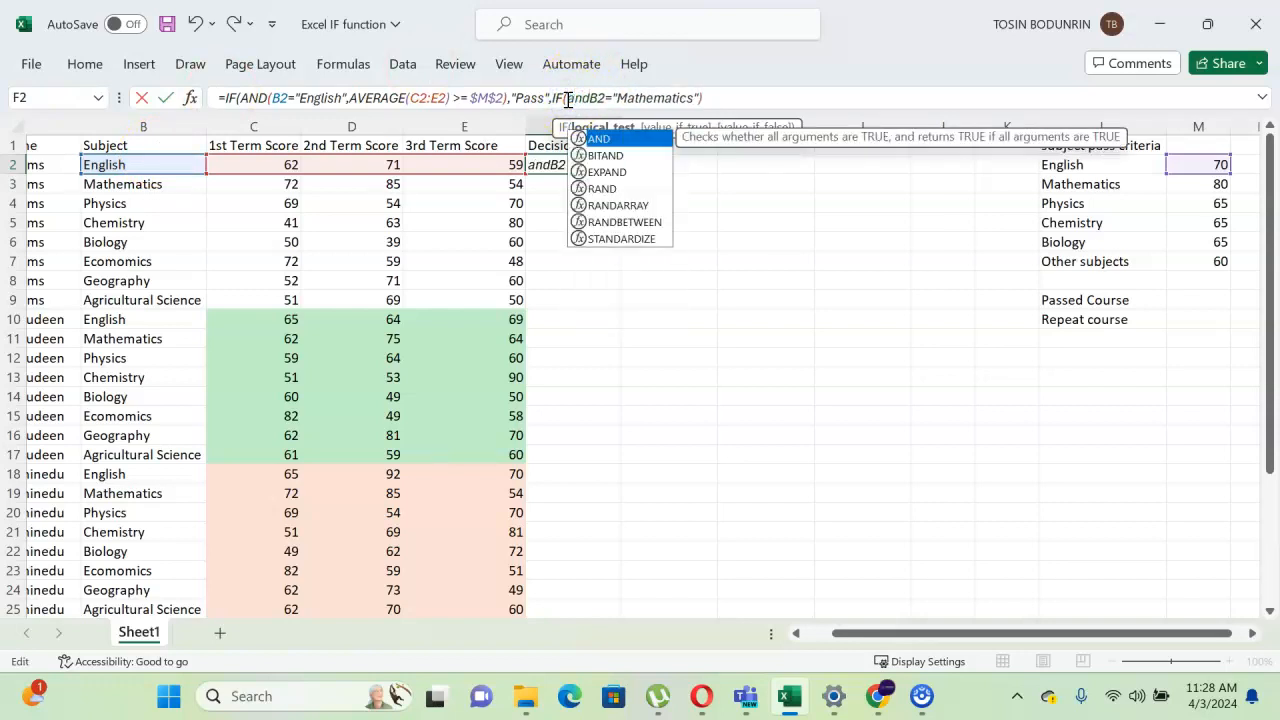
key("Tab")
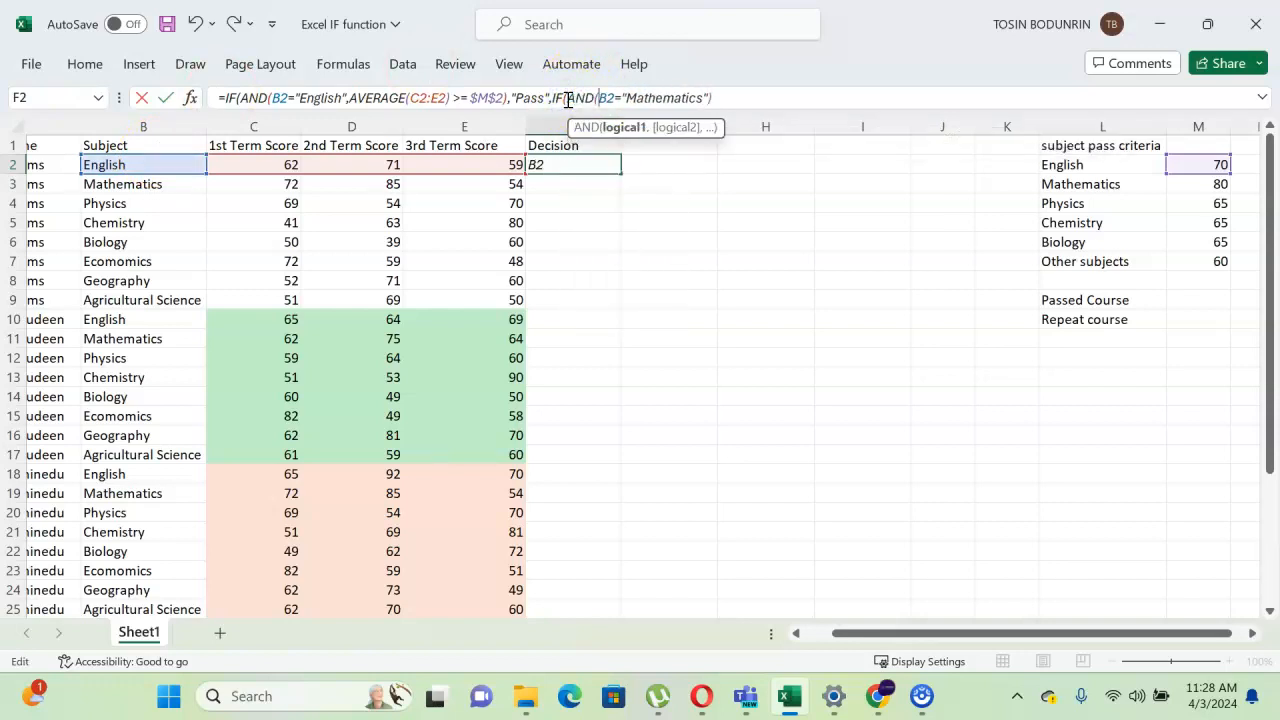
Add AVERAGE(C2:E2) >= 80 as the second condition of the nested AND and close the AND function.
left_click(710, 97)
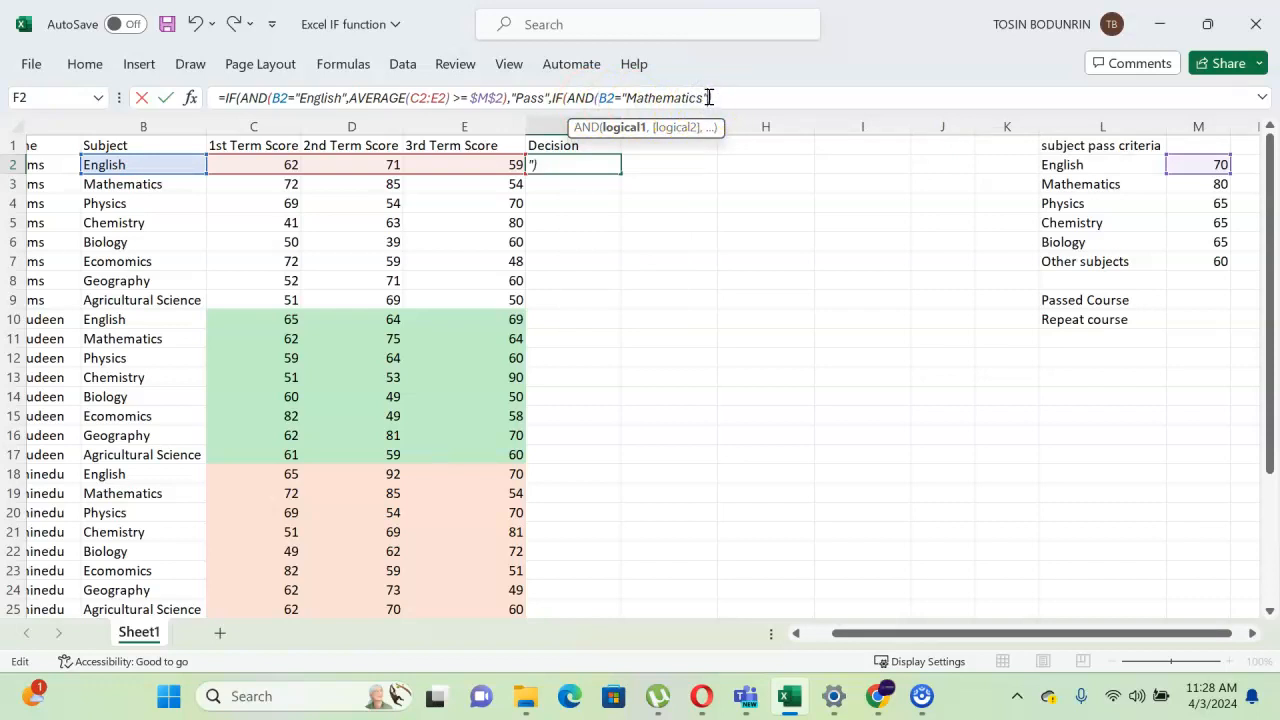
type(",")
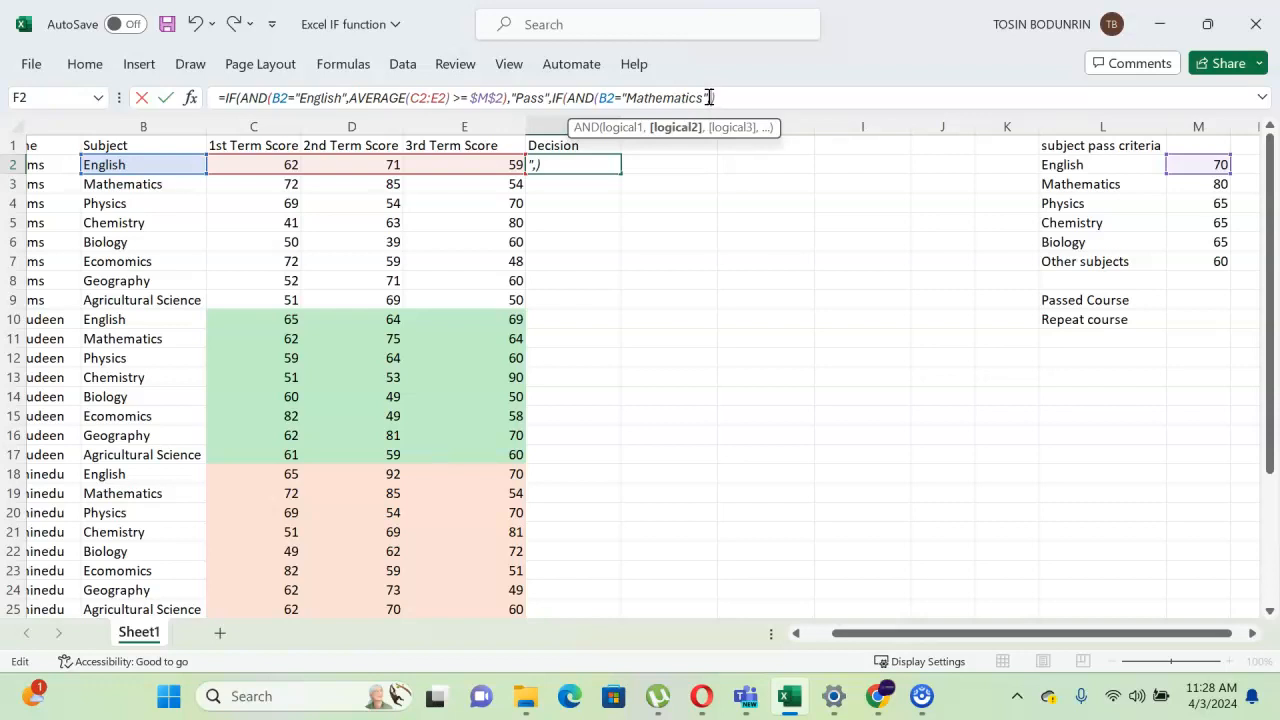
type("avera")
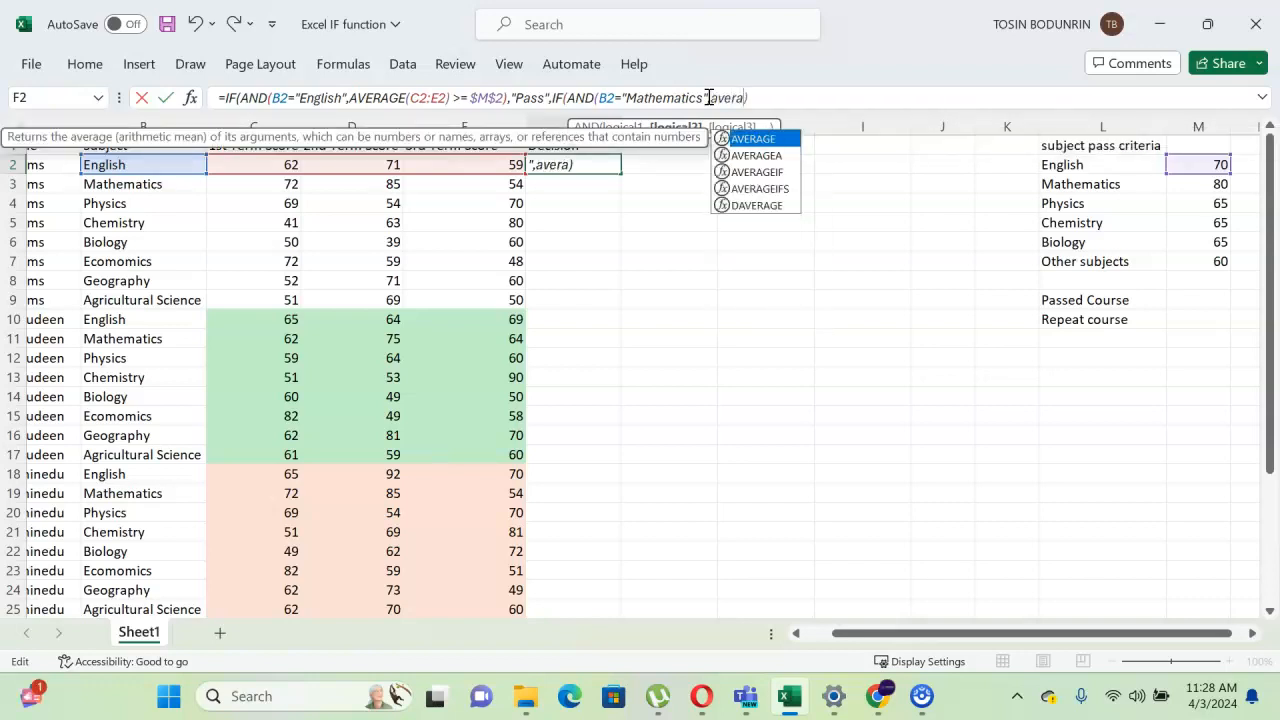
key("Tab")
left_click_drag(231, 165, 465, 162)
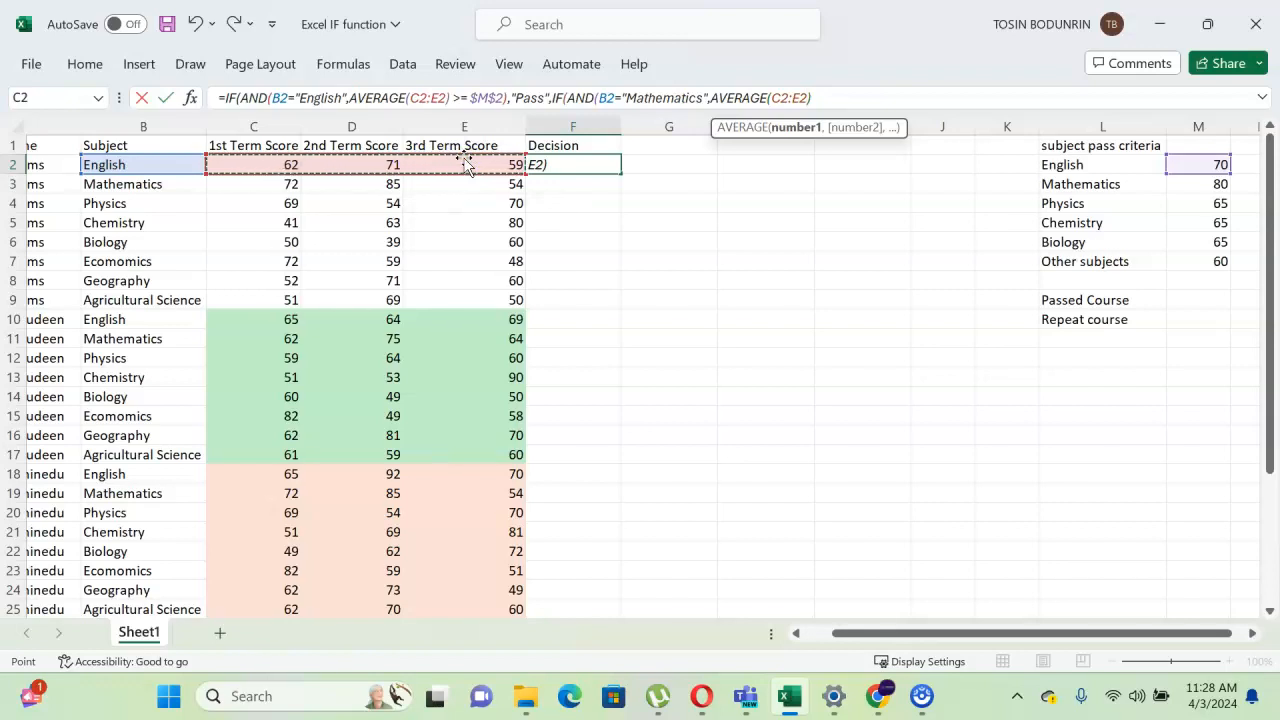
type(") >=")
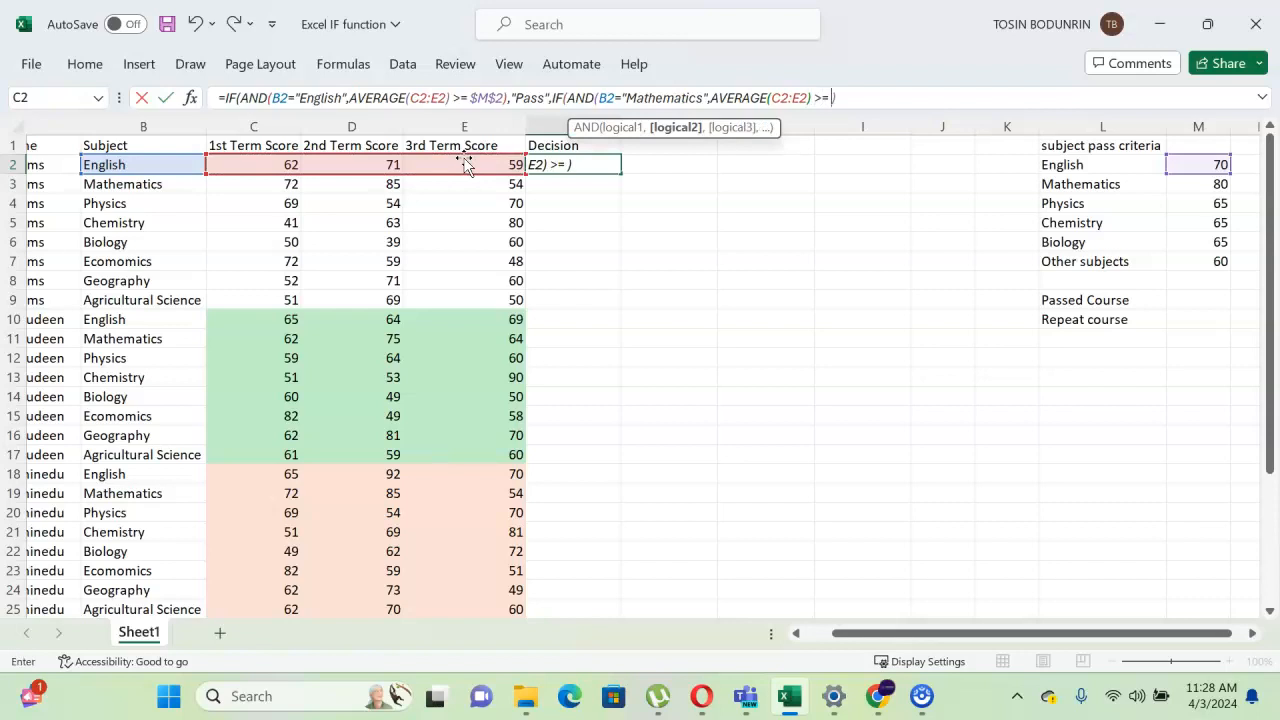
type(" 80)")
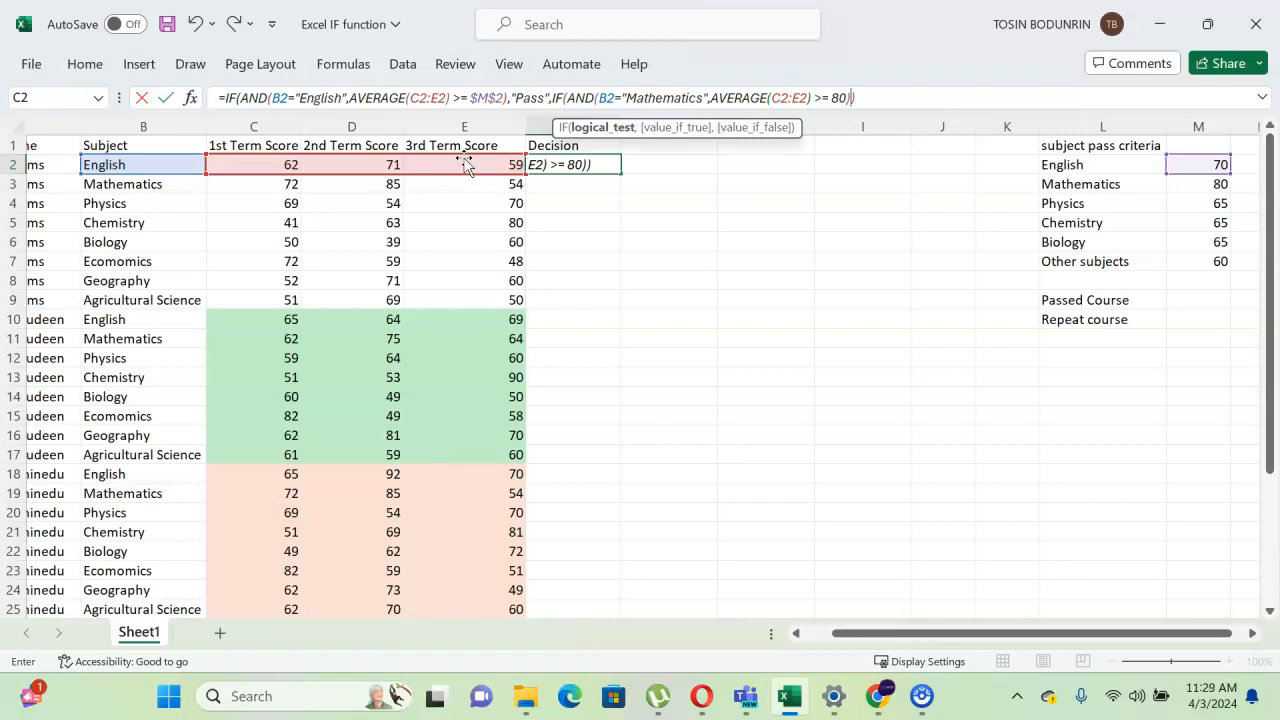
Complete the nested IF with "Pass" and "Repeat" as its results, and fill the F2 formula down the Decision column.
type(",")
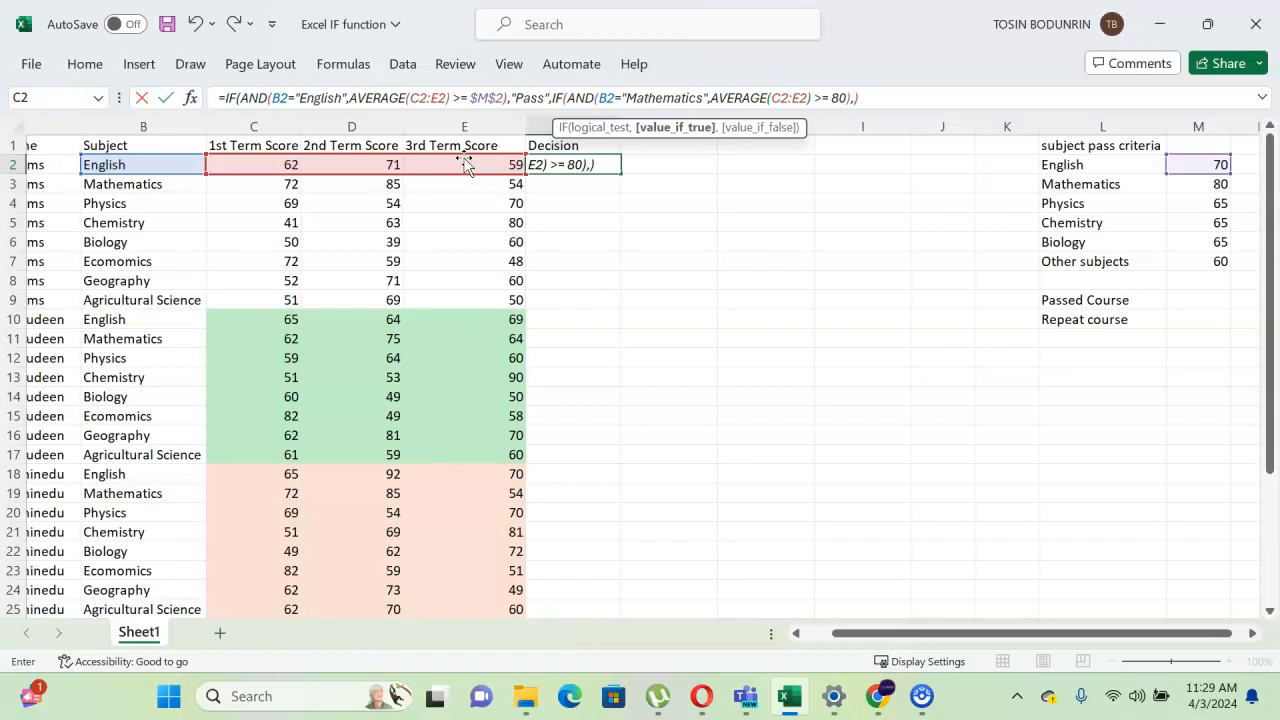
type("\"Pass")
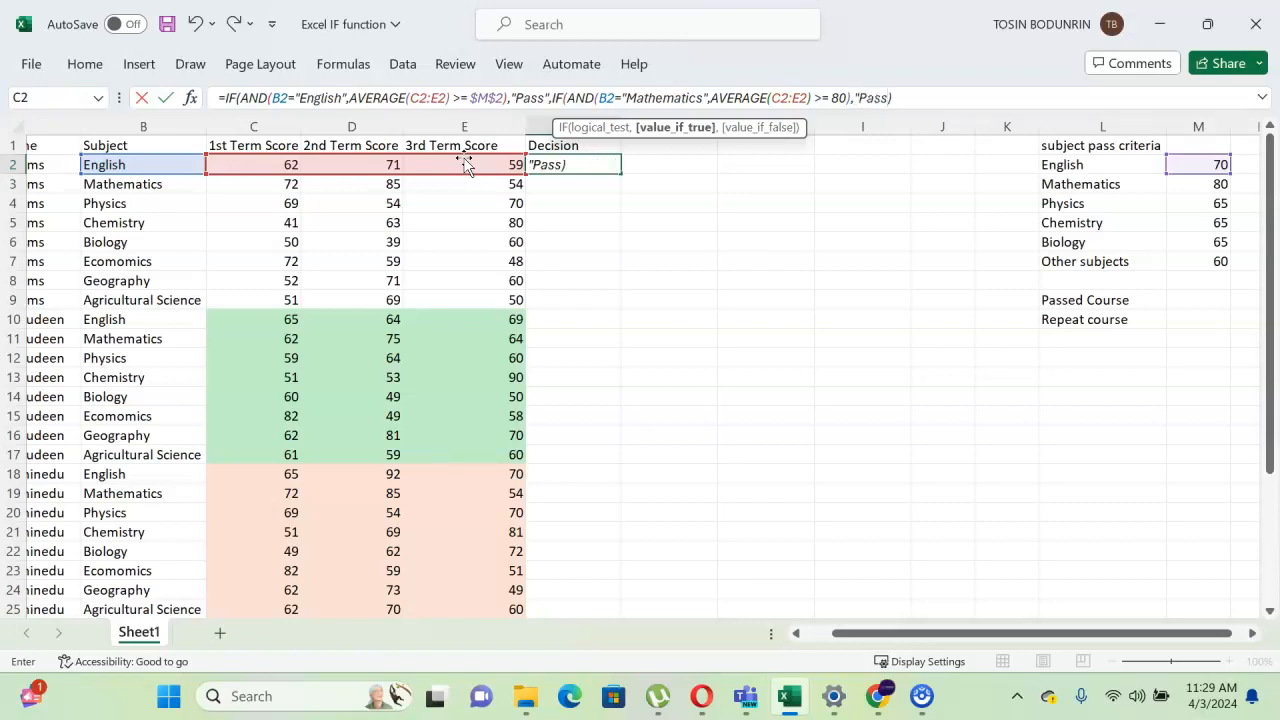
type("\",")
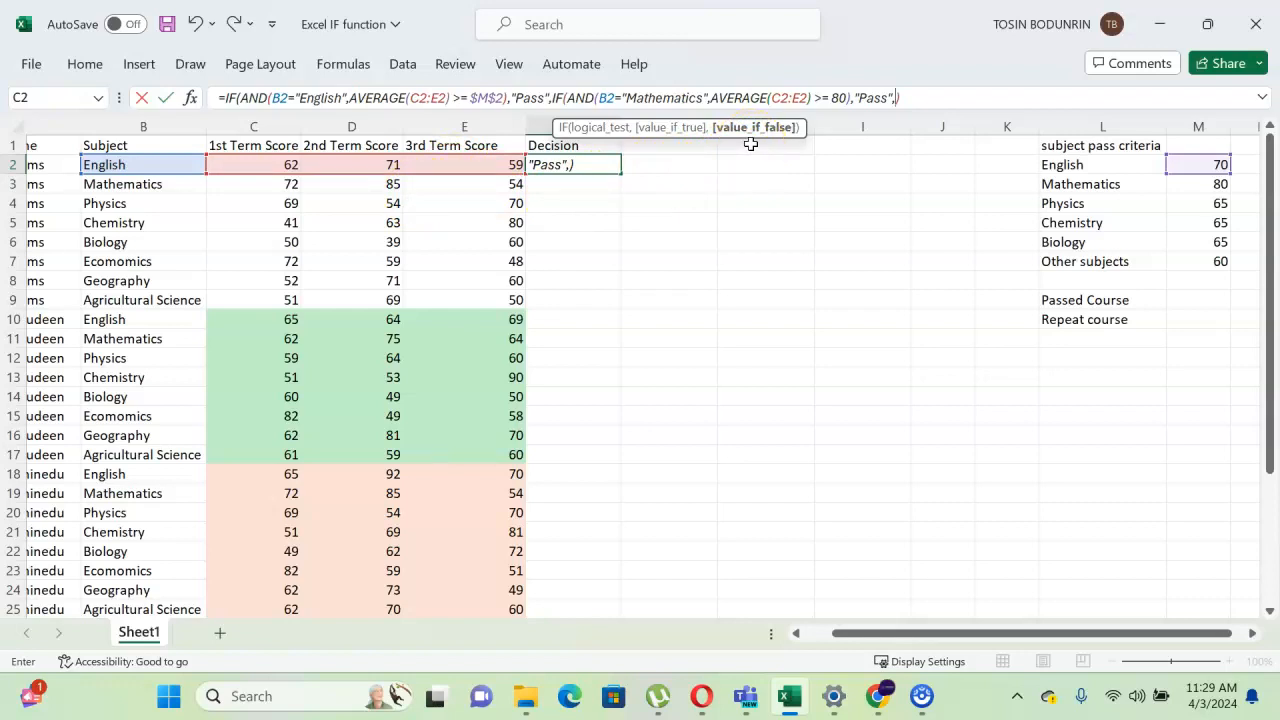
type("\"Repeat")
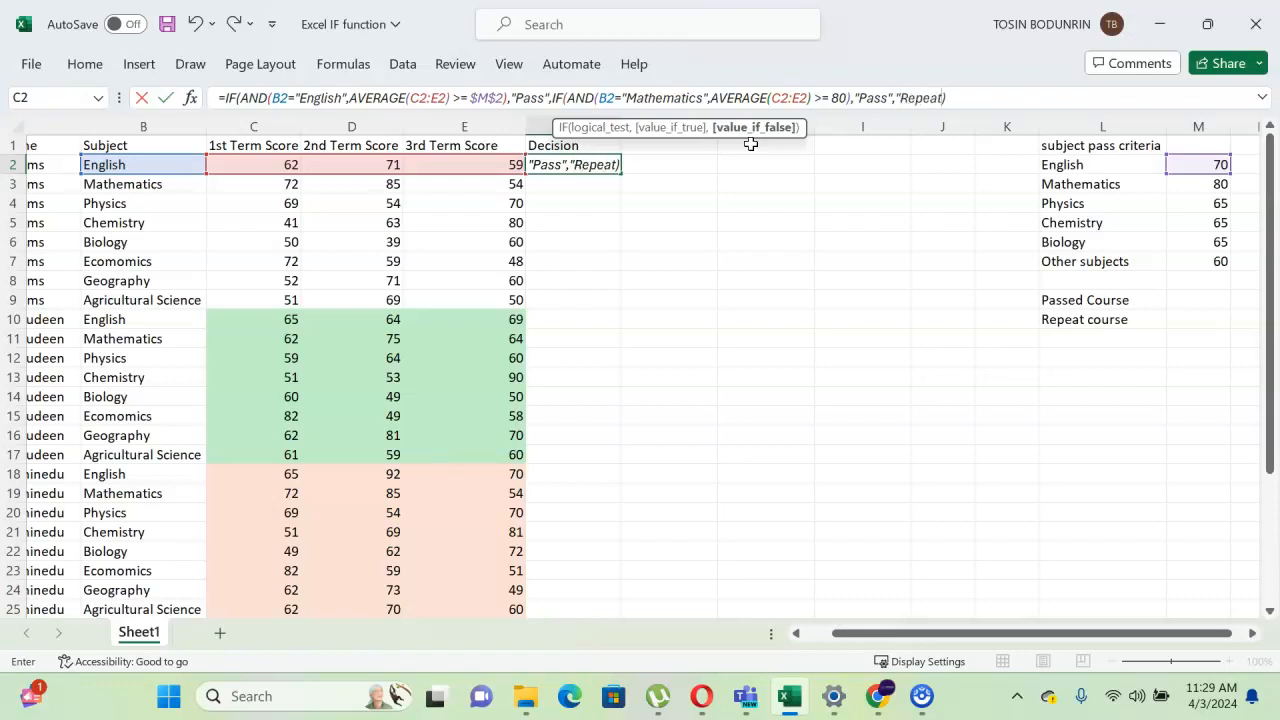
type("\"")
type(")")
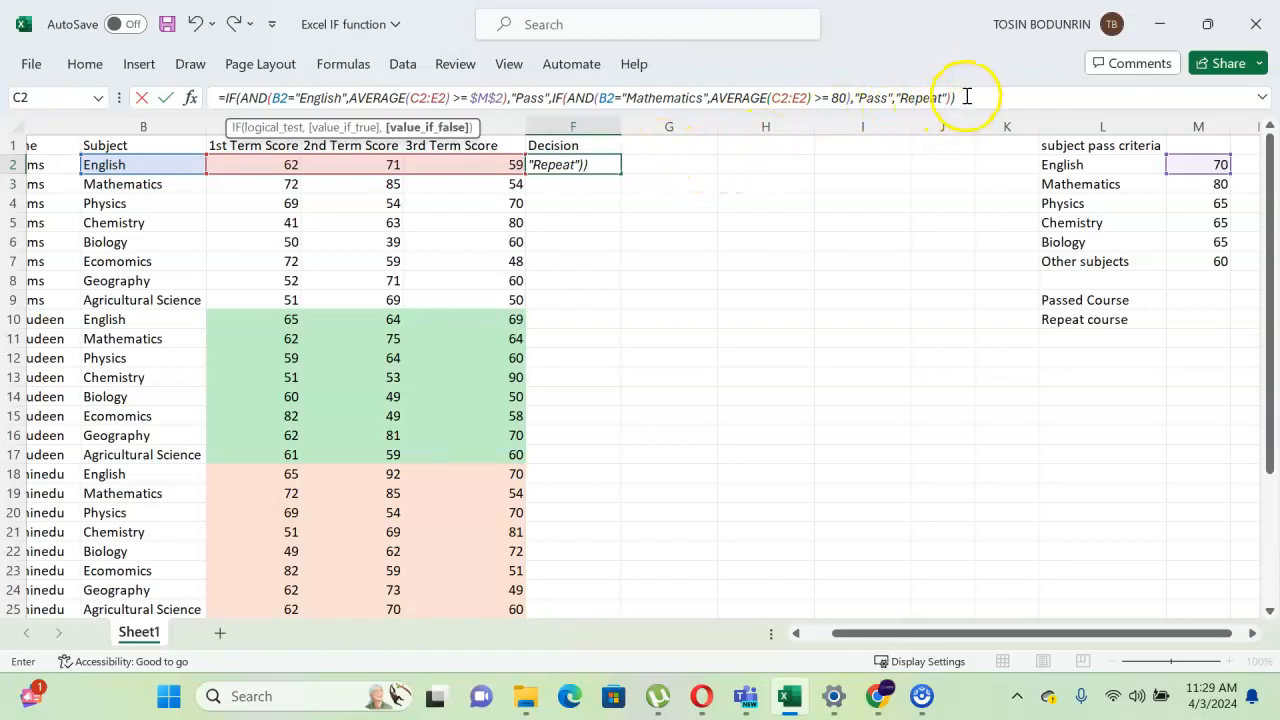
key("Return")
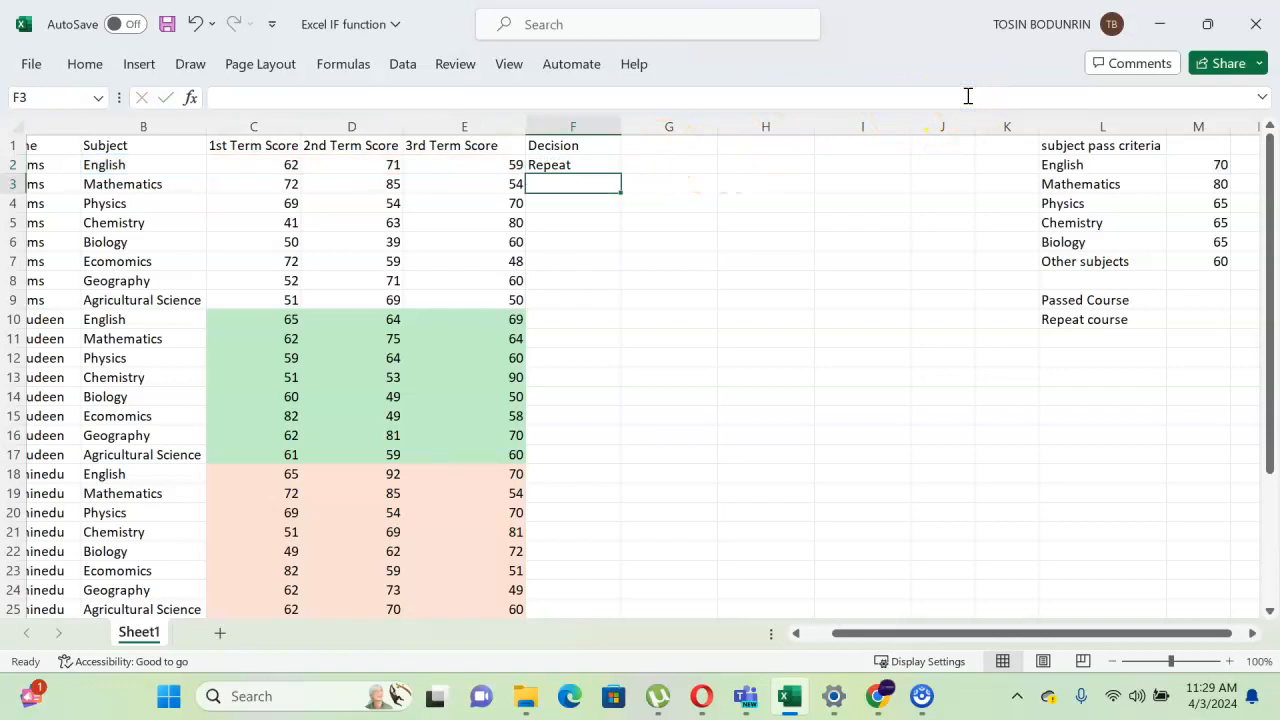
left_click(592, 166)
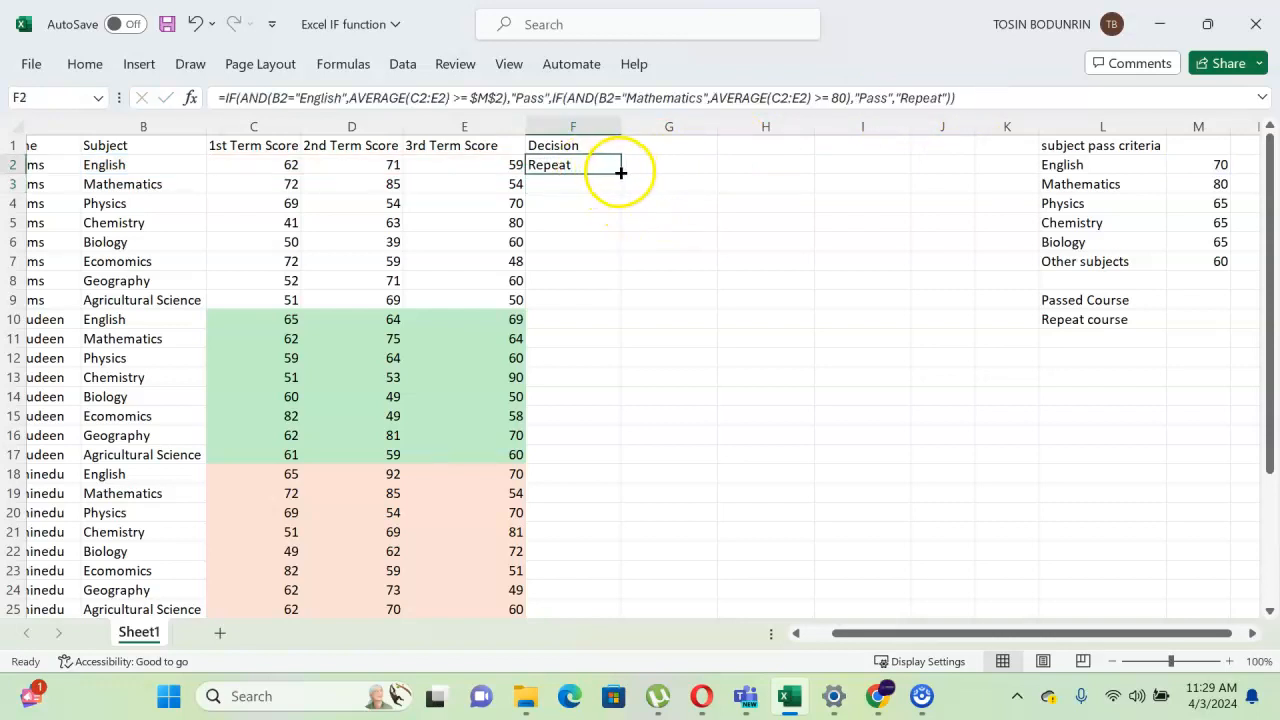
double_click(620, 172)
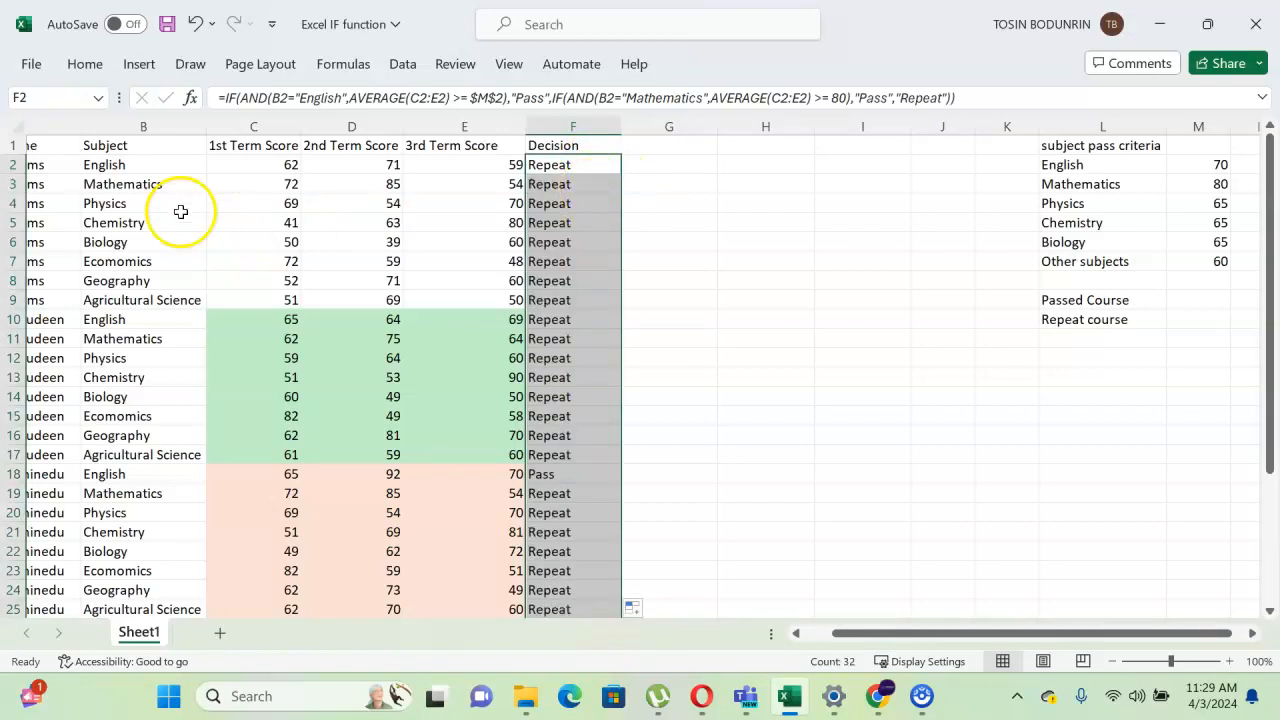
Check the average Mathematics scores in rows 3 and 11 against the subject pass criteria and their decisions.
left_click(14, 184)
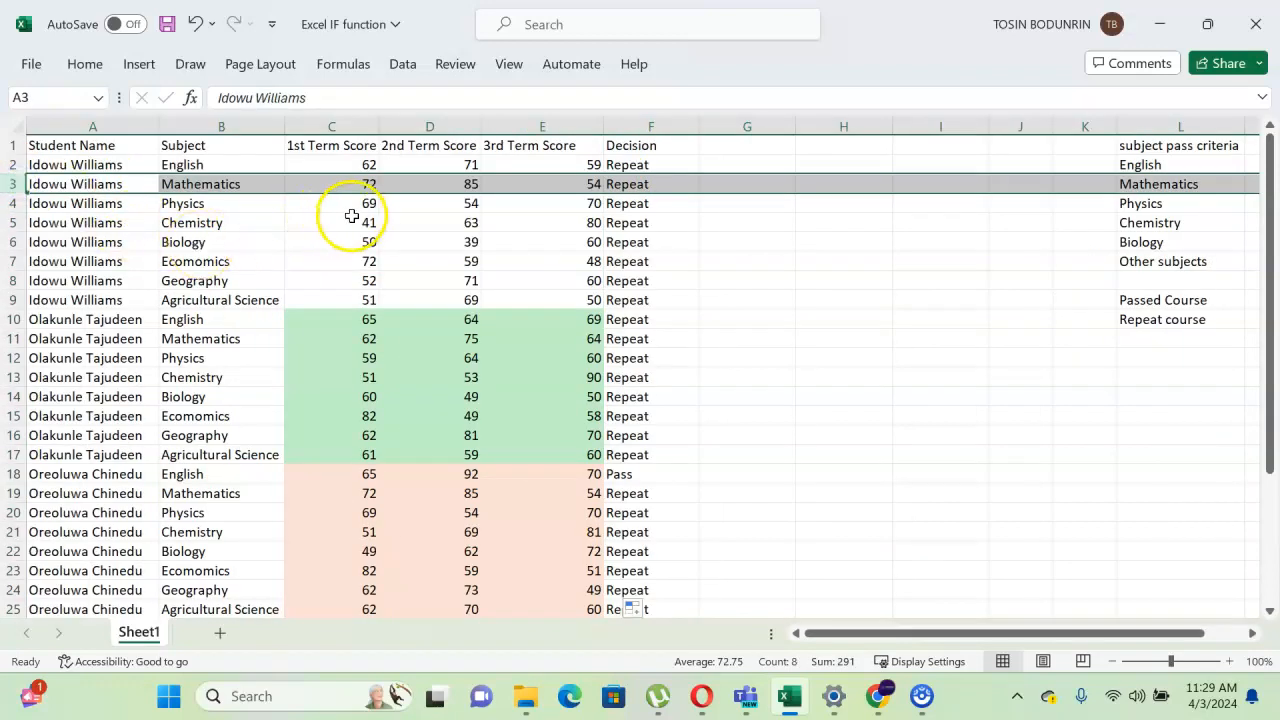
left_click(714, 202)
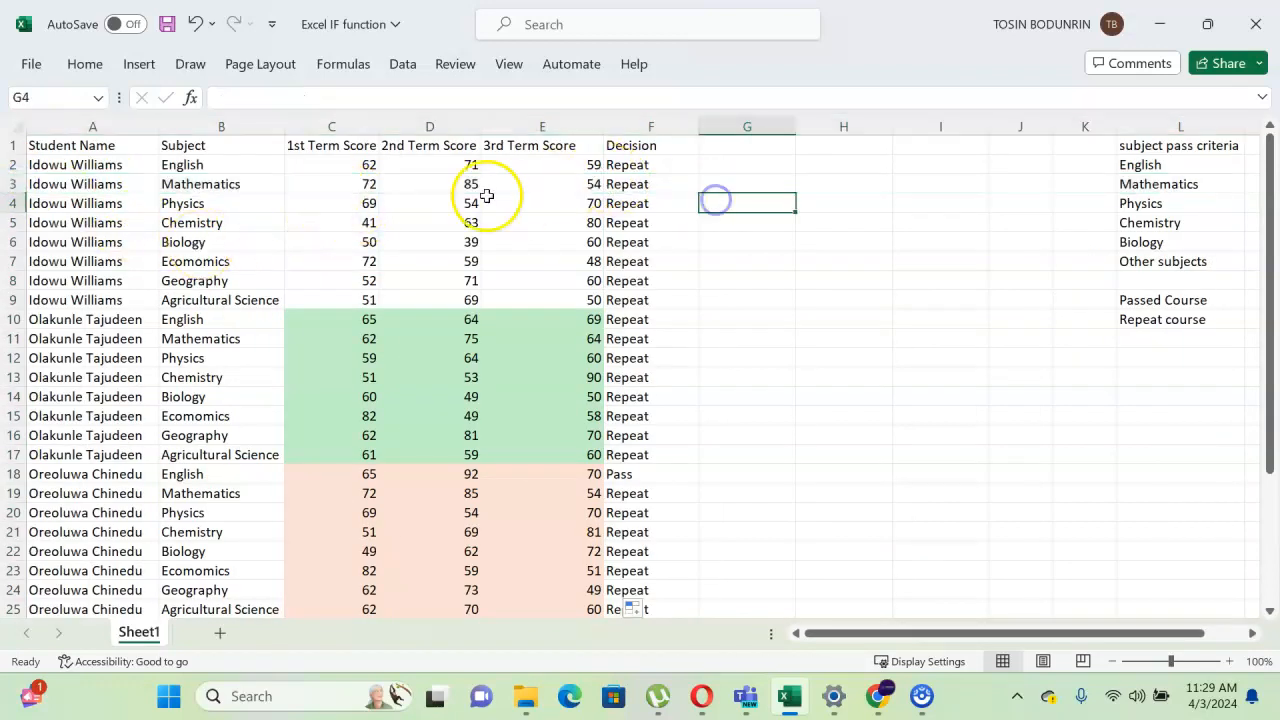
left_click_drag(481, 198, 537, 183)
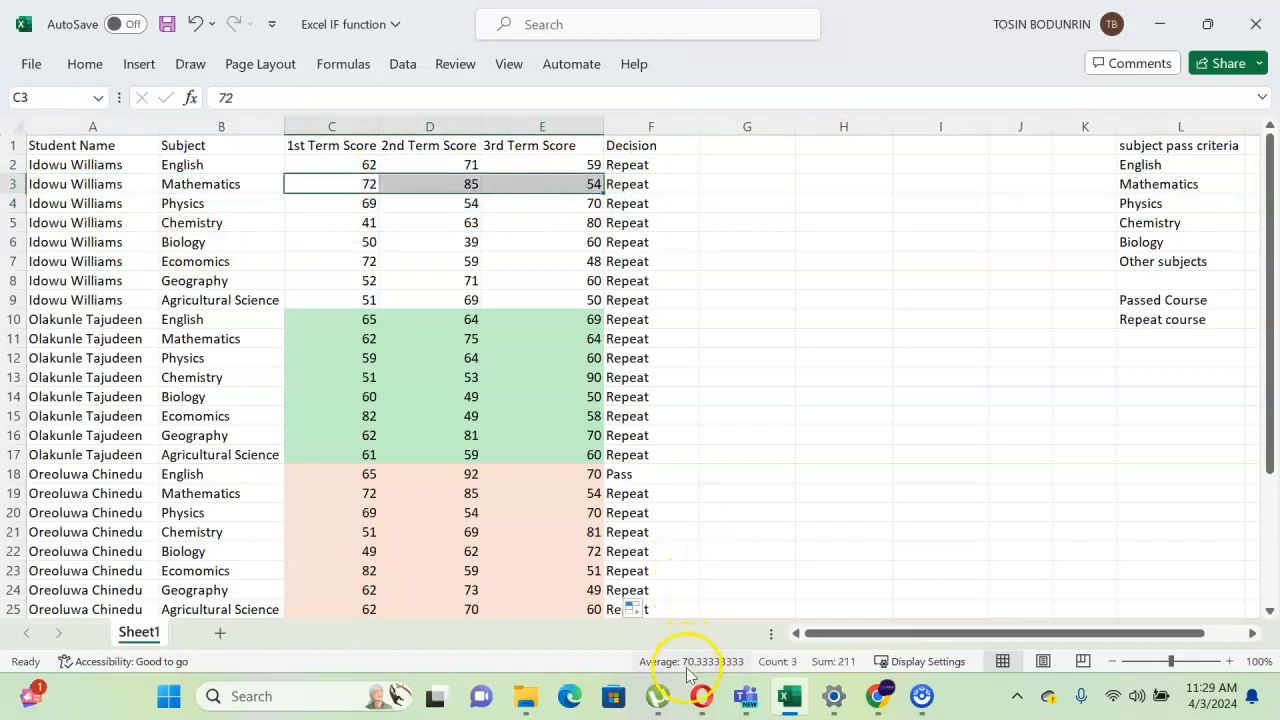
scroll(982, 441, "right", 2)
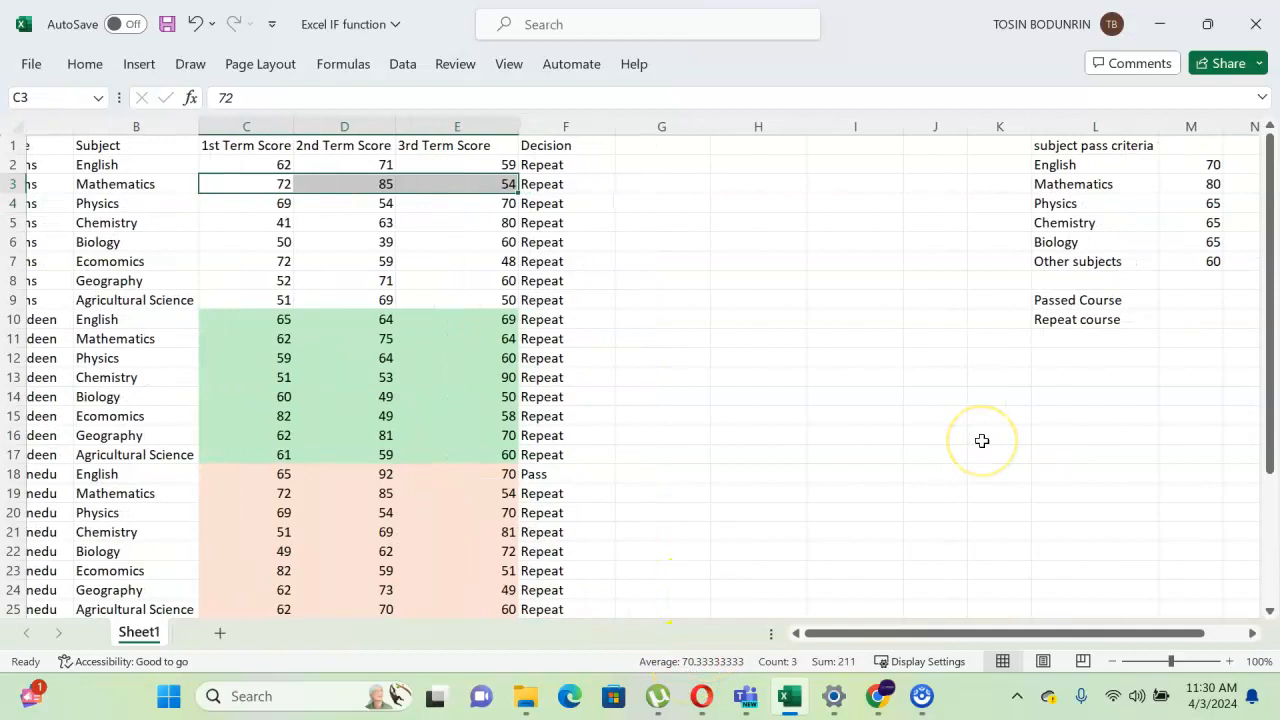
scroll(982, 441, "left", 2)
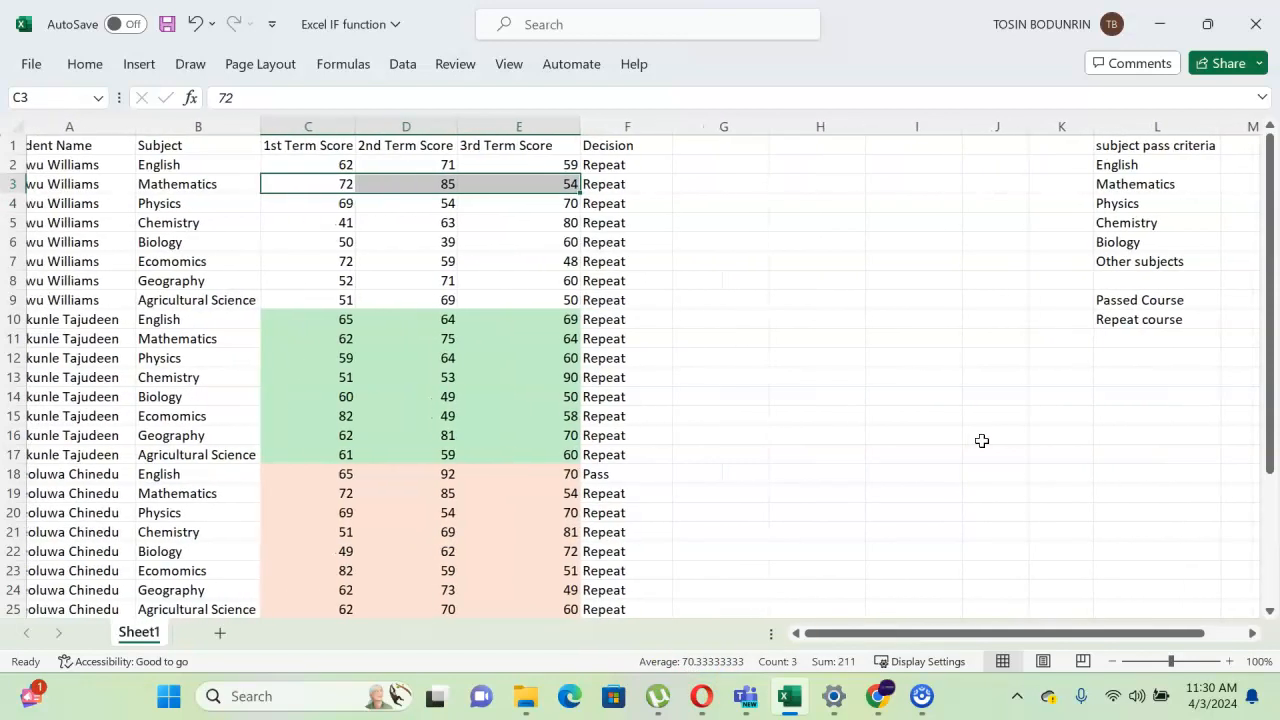
left_click_drag(301, 340, 528, 338)
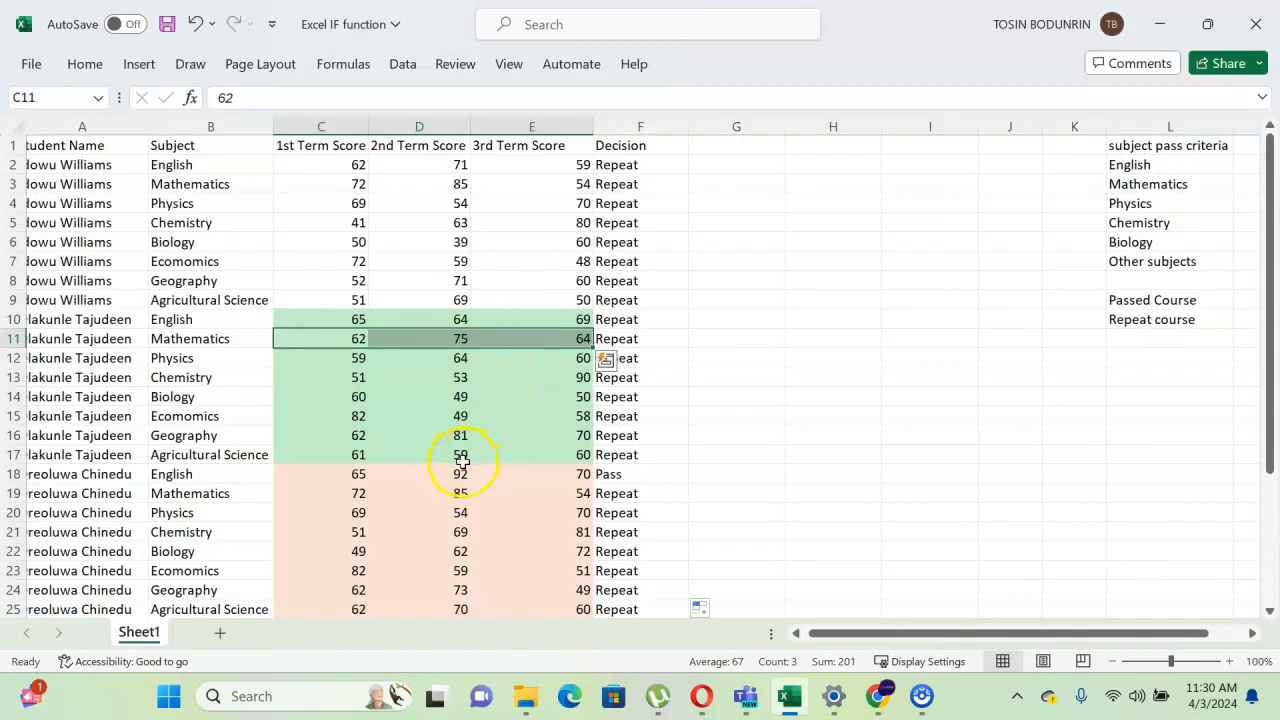
scroll(628, 337, "up", 3)
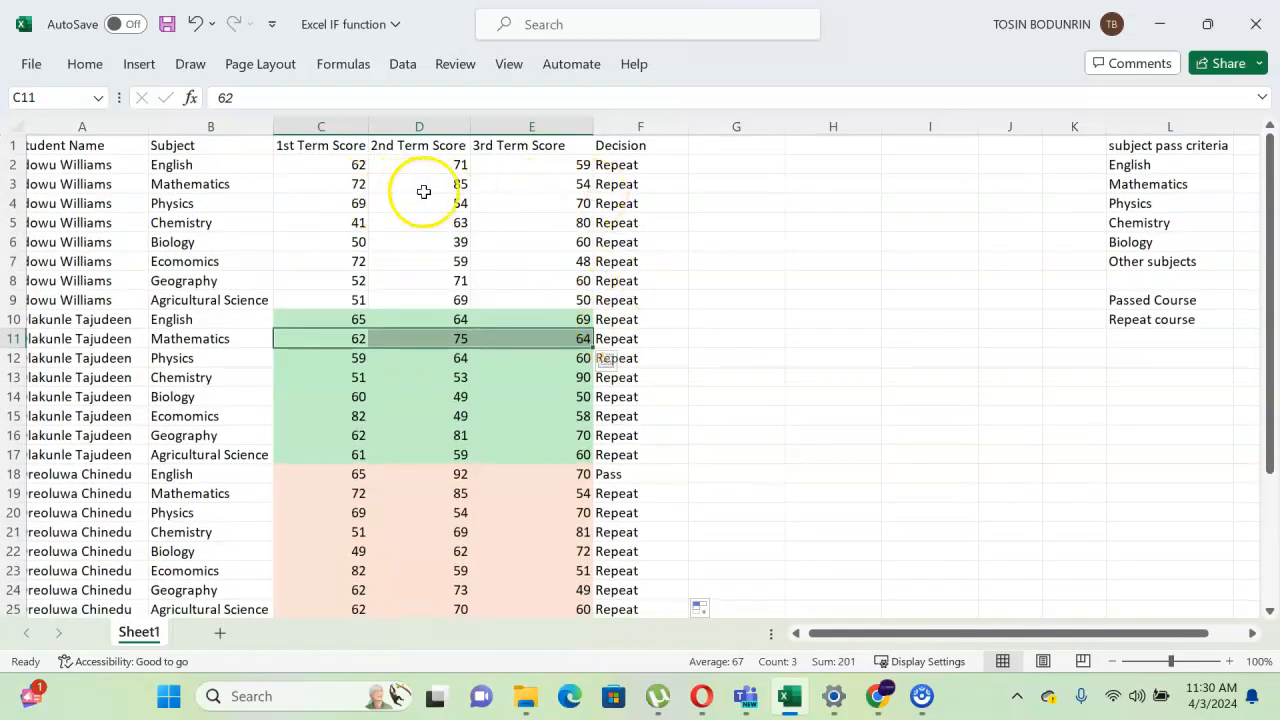
left_click(607, 185)
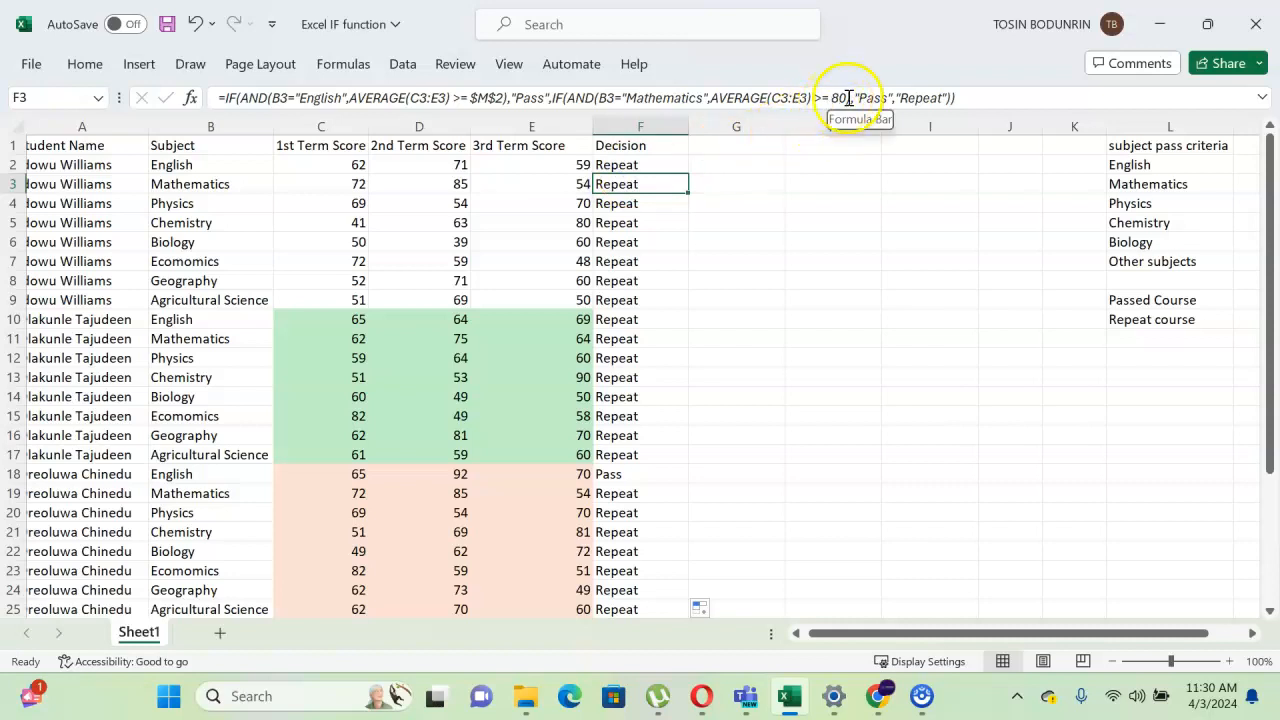
left_click(847, 98)
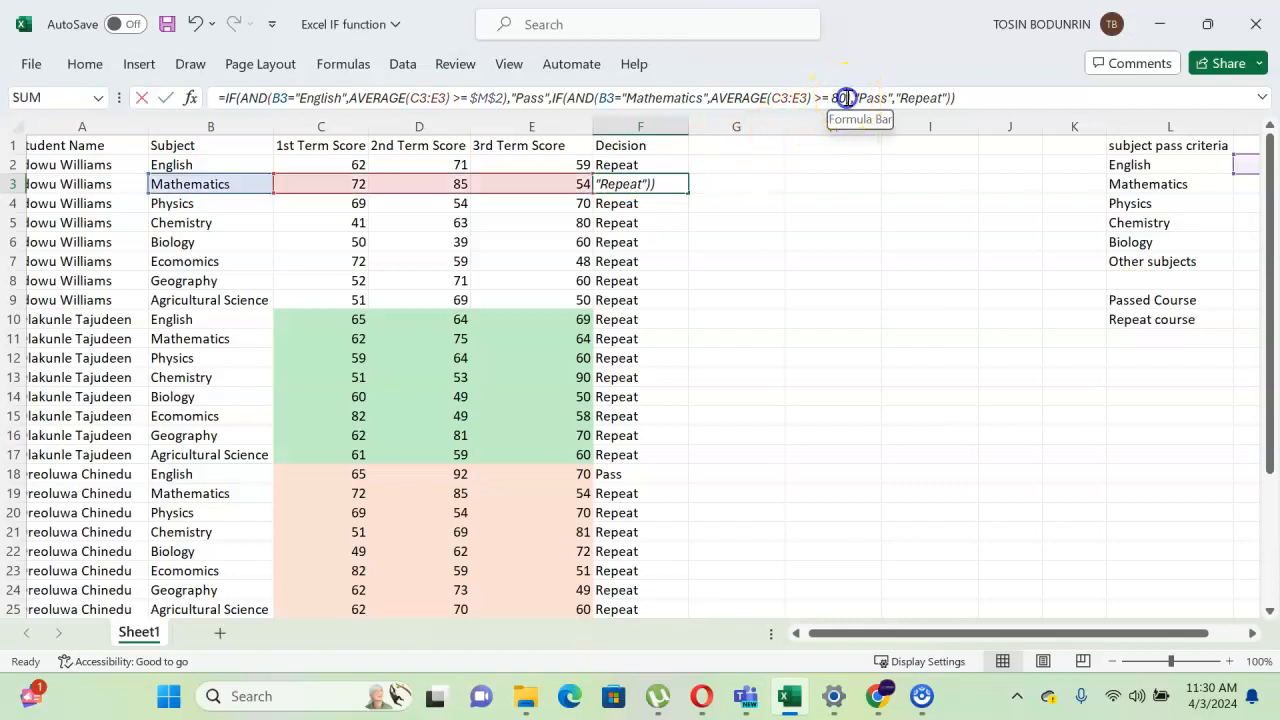
key("BackSpace")
key("BackSpace")
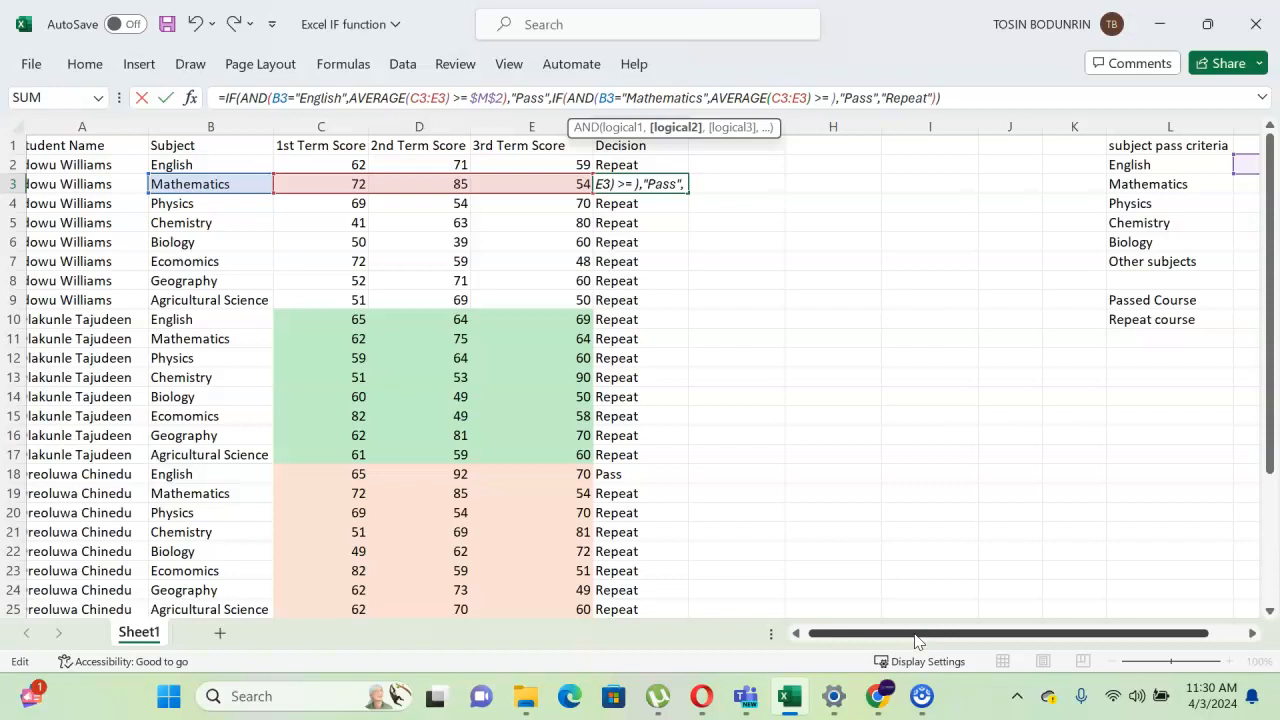
type("80")
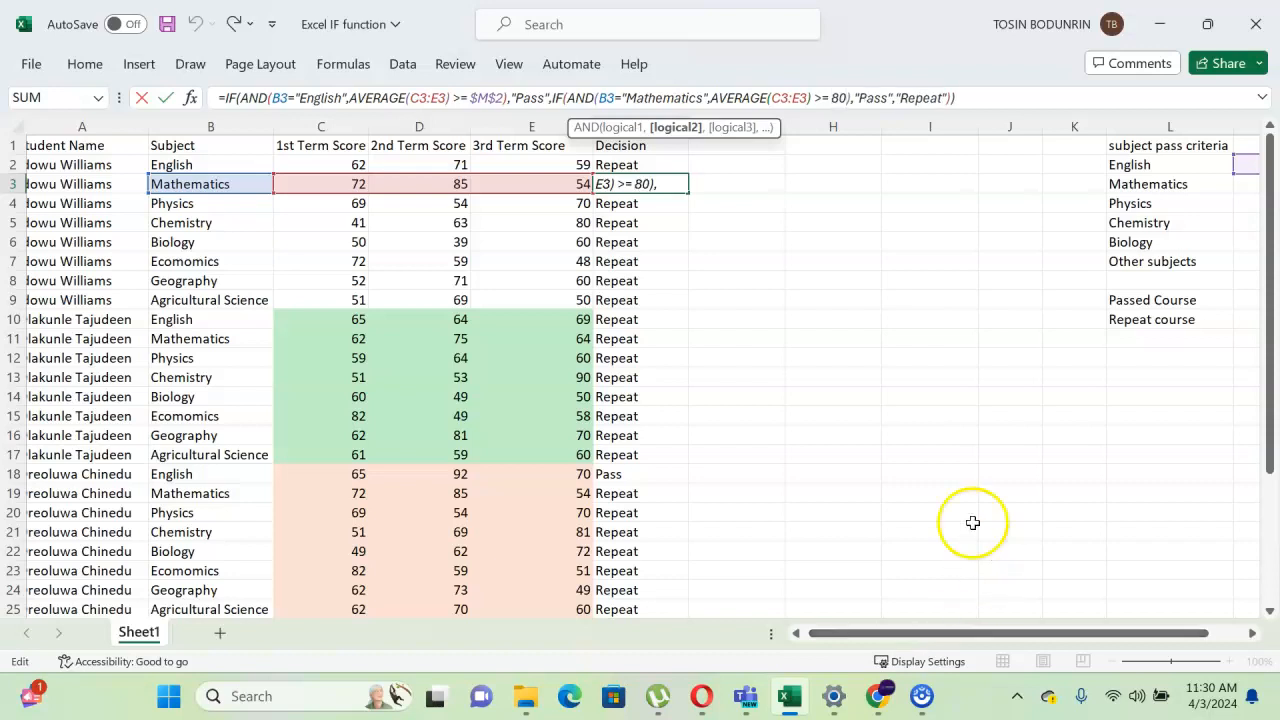
left_click(975, 97)
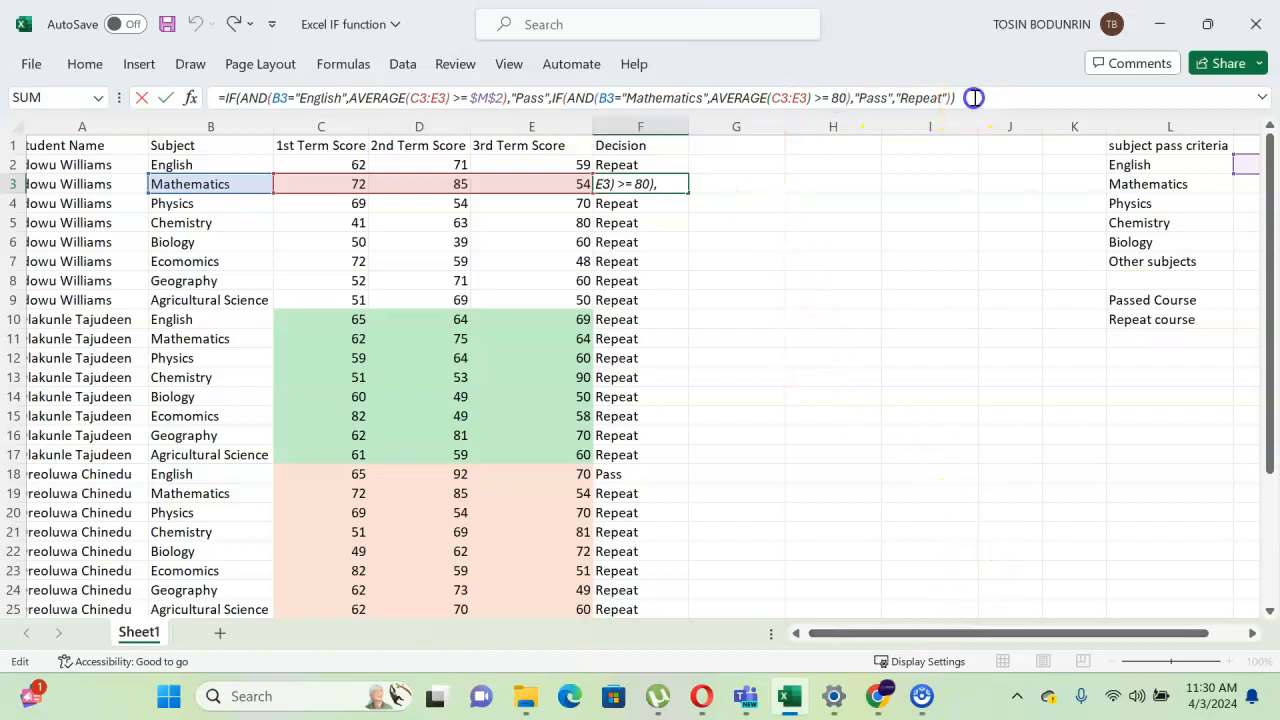
key("Return")
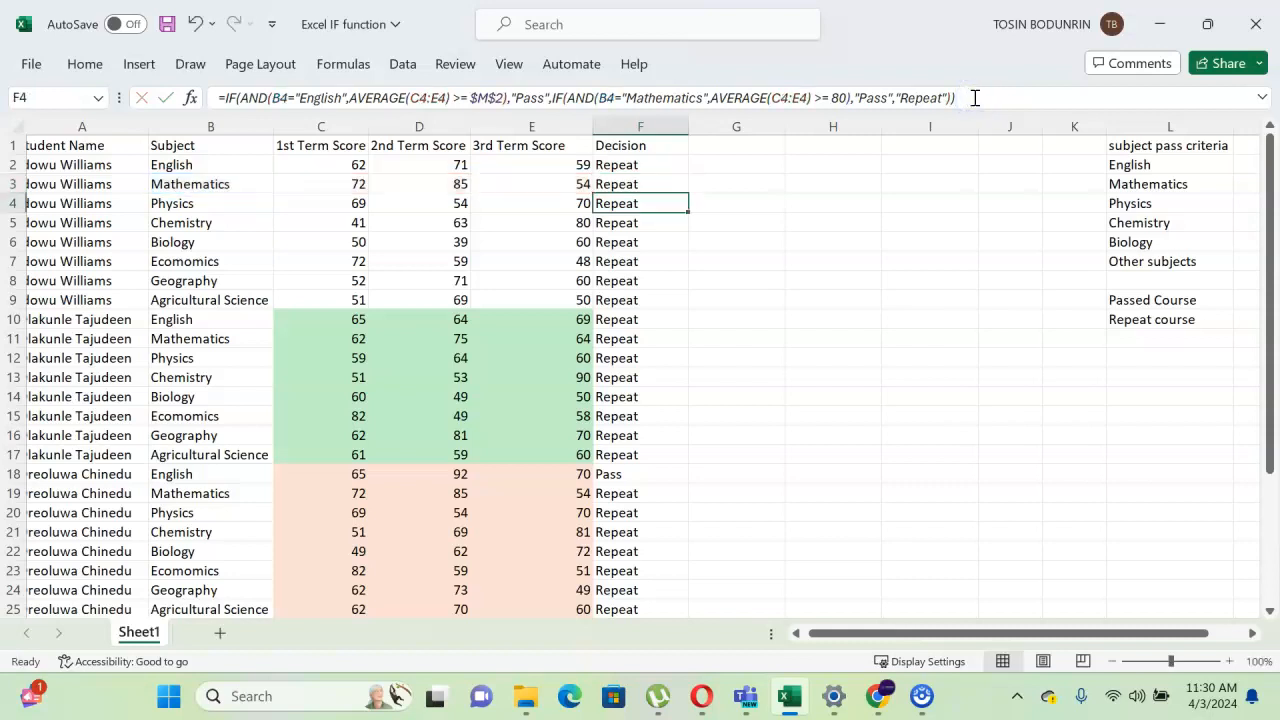
Replace the fixed 80 in F2's Mathematics condition with the absolute reference $M$3.
left_click(651, 164)
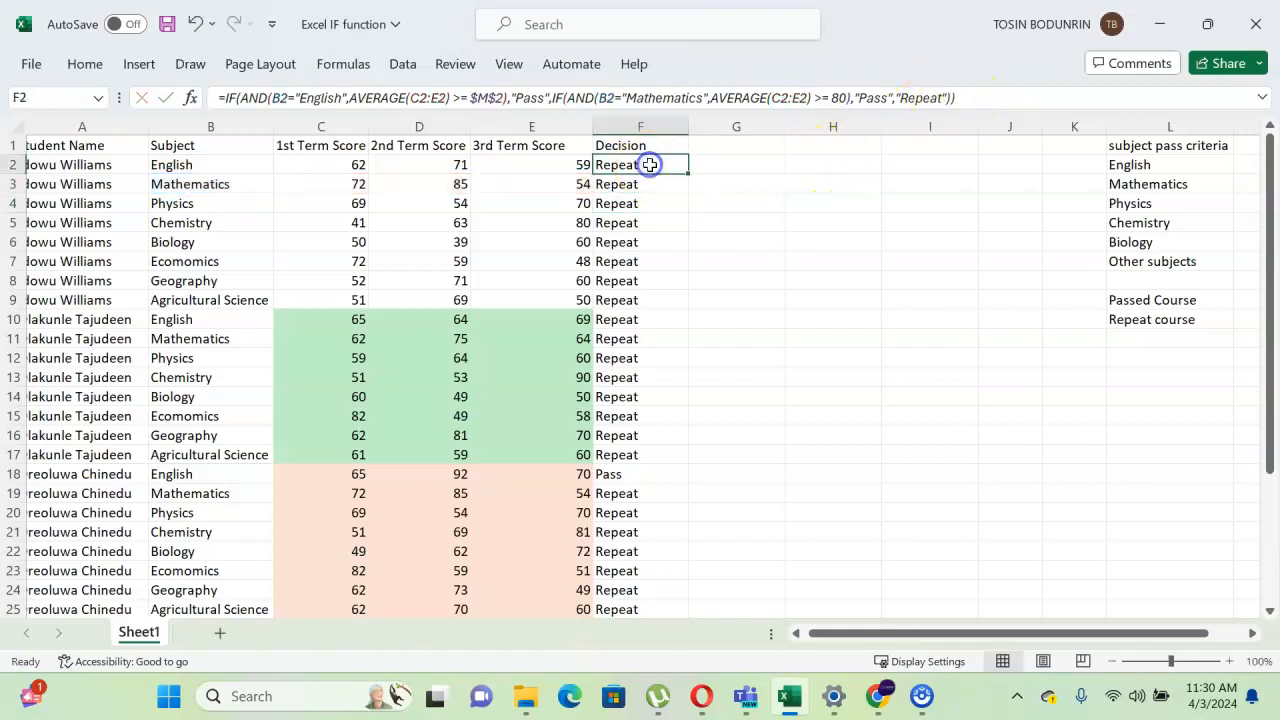
scroll(794, 226, "right", 2)
scroll(794, 226, "right", 1)
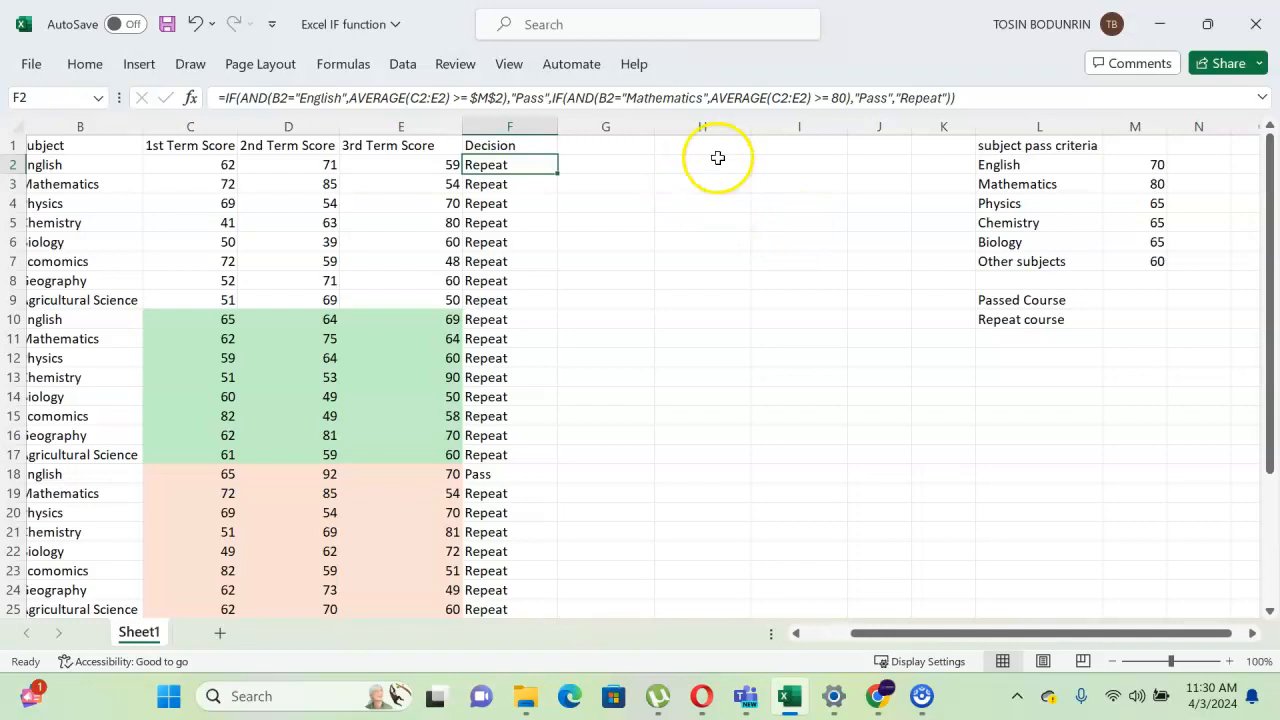
left_click(847, 101)
key("BackSpace")
key("BackSpace")
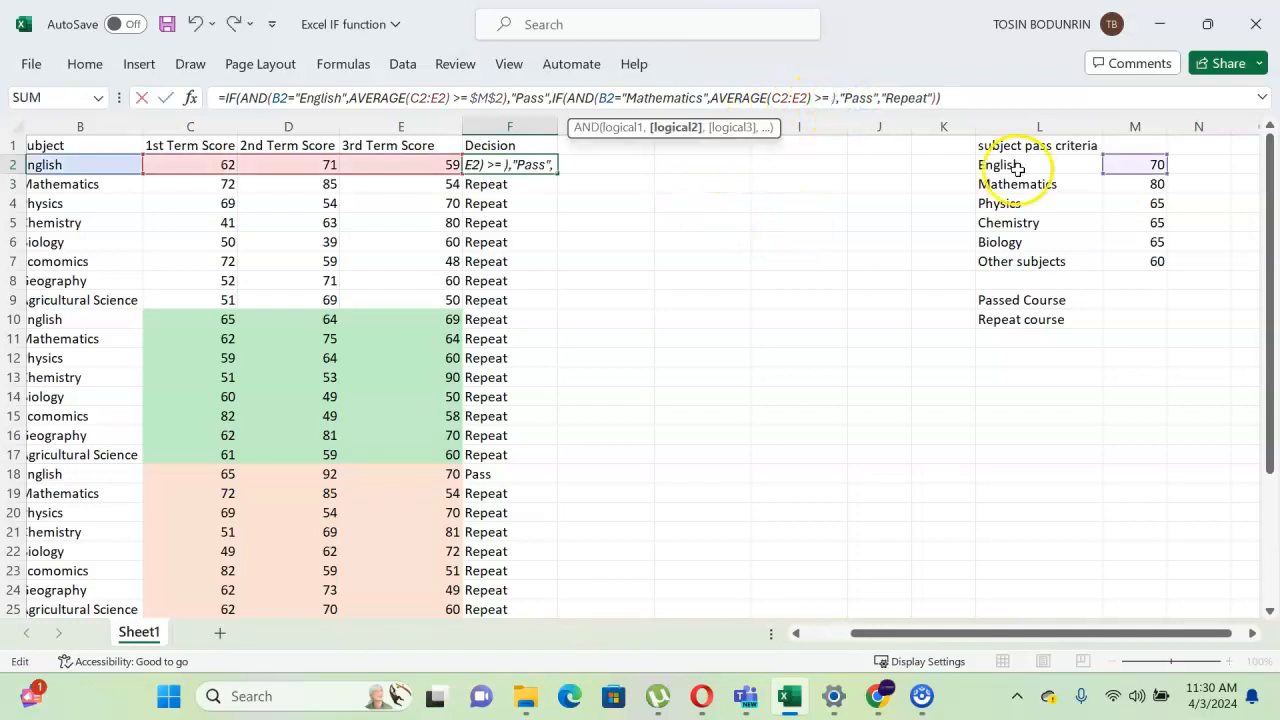
left_click(1134, 184)
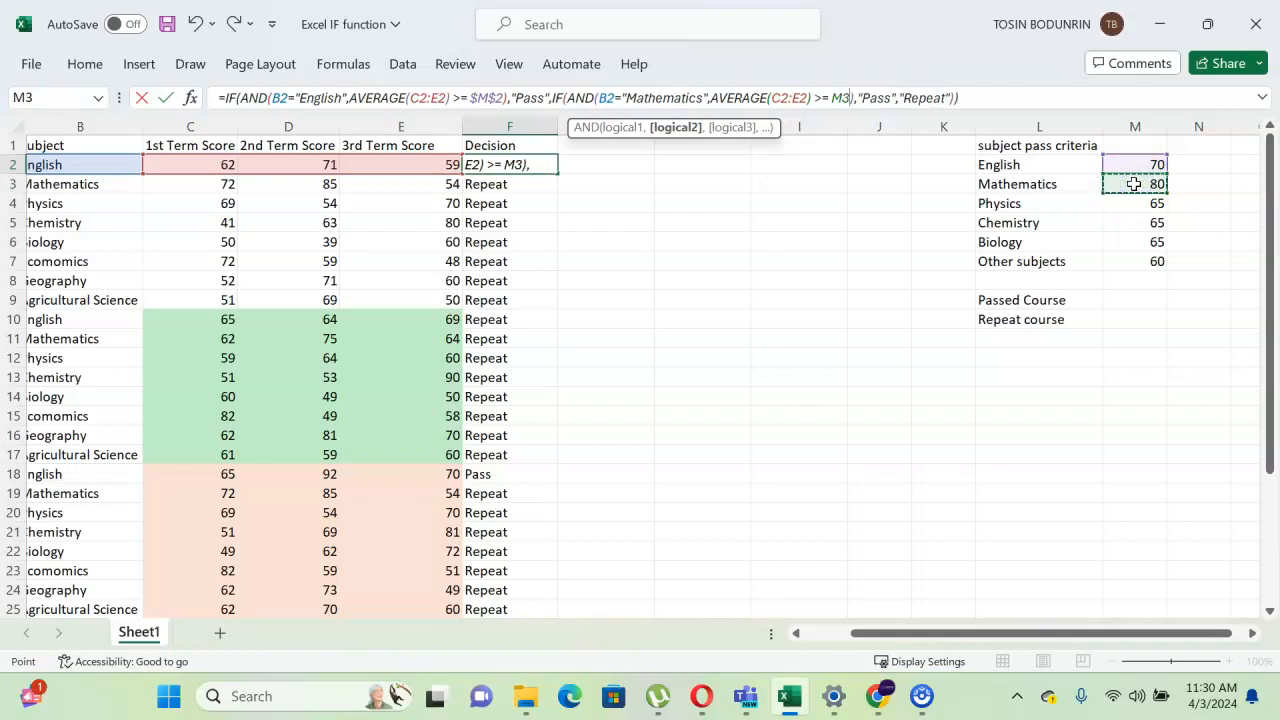
key("F4")
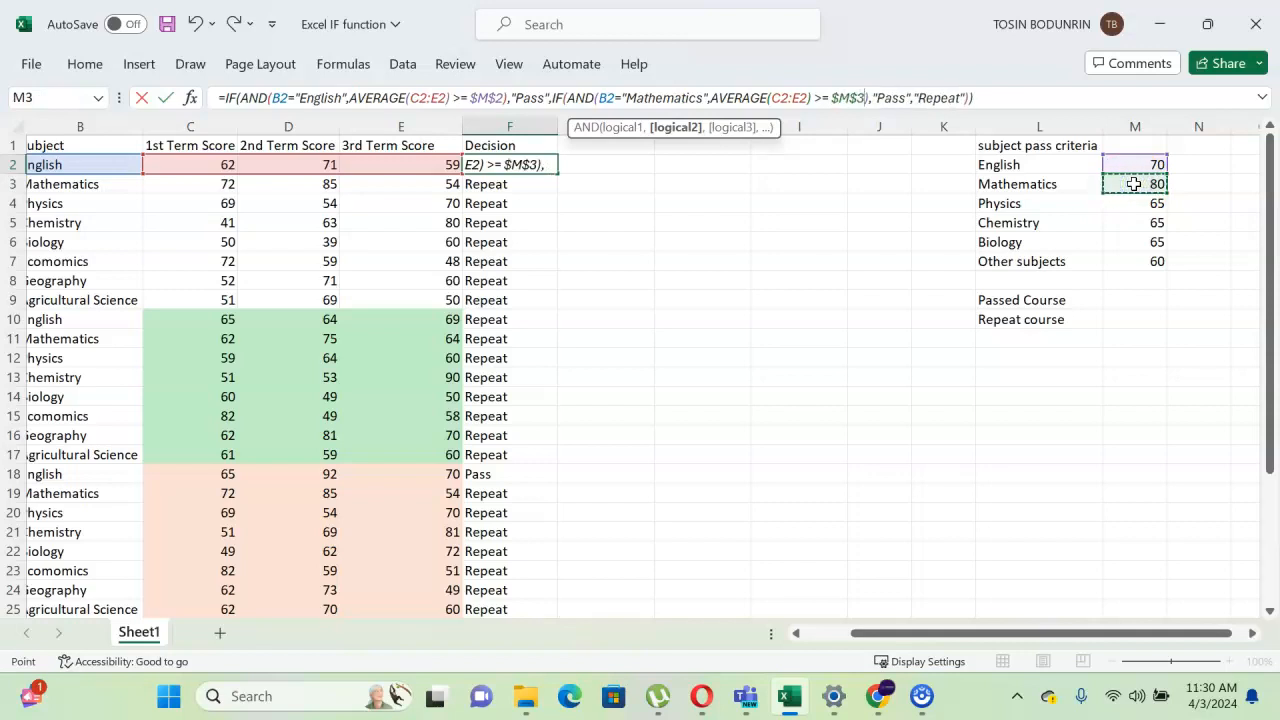
left_click(1063, 103)
key("Return")
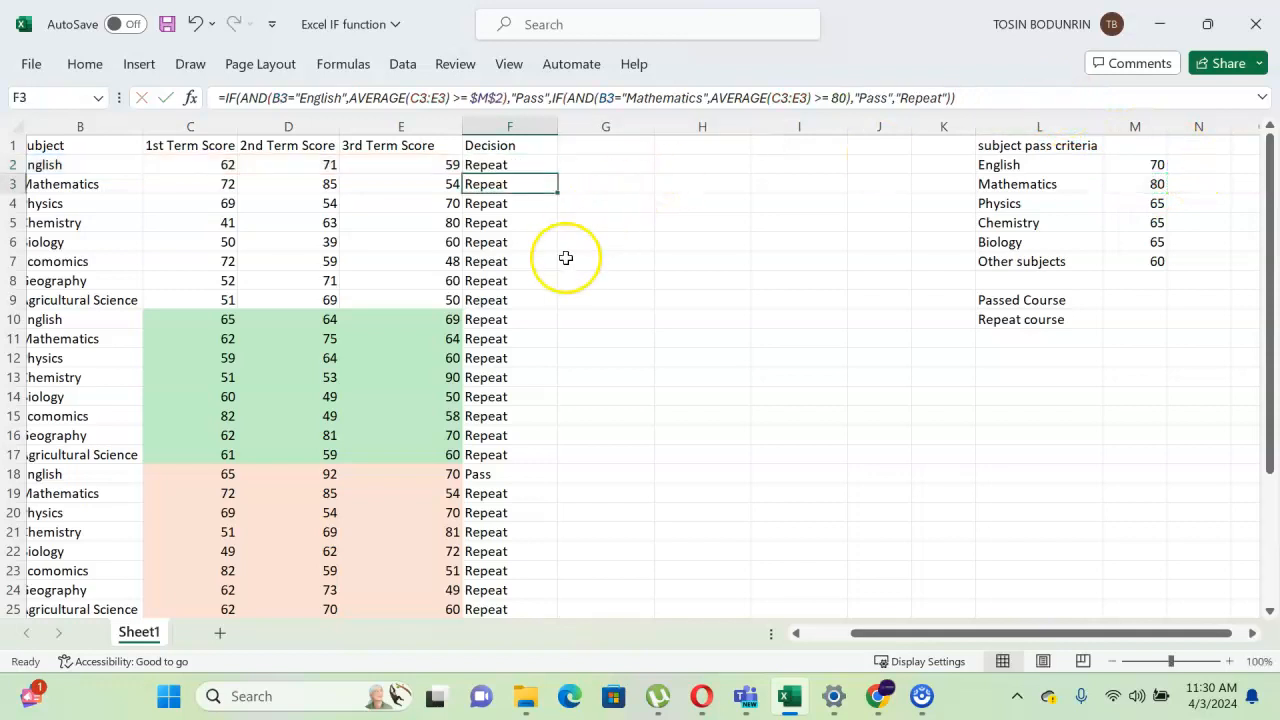
Check the average of the row 3 Mathematics scores and set the Mathematics pass criterion in M3 to 70.
scroll(565, 258, "left", 3)
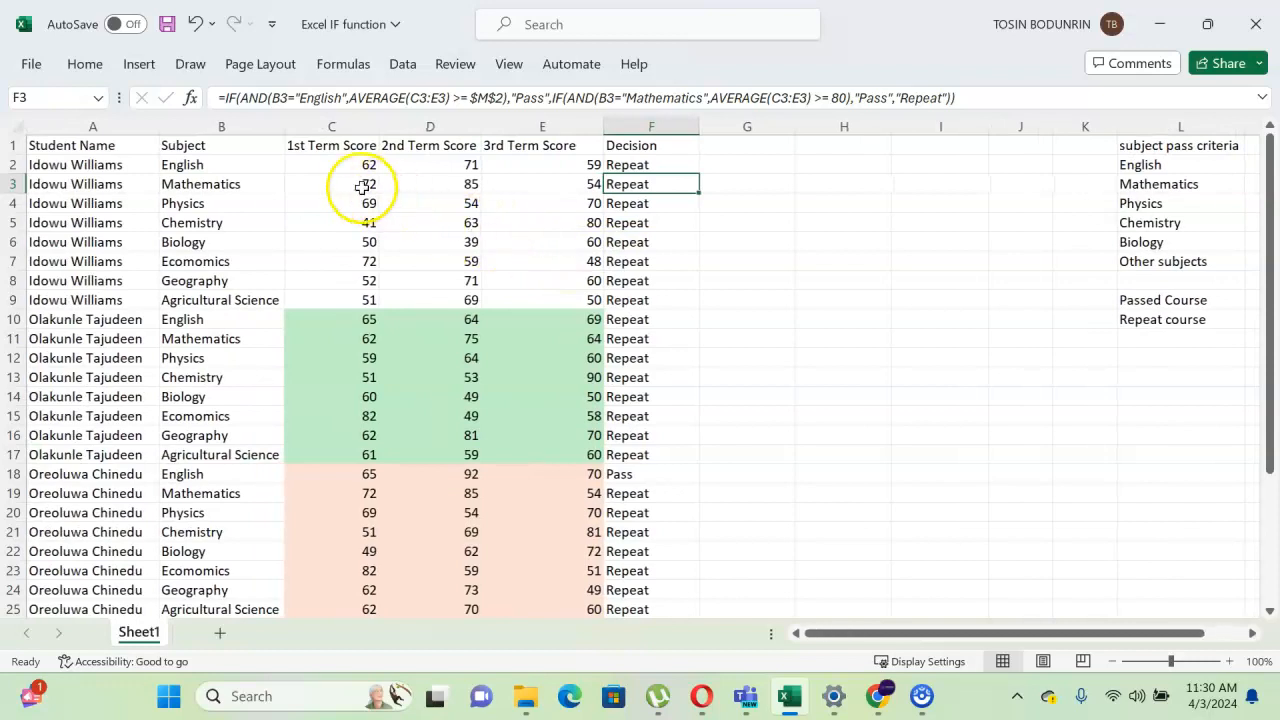
left_click(325, 183)
left_click_drag(388, 182, 543, 180)
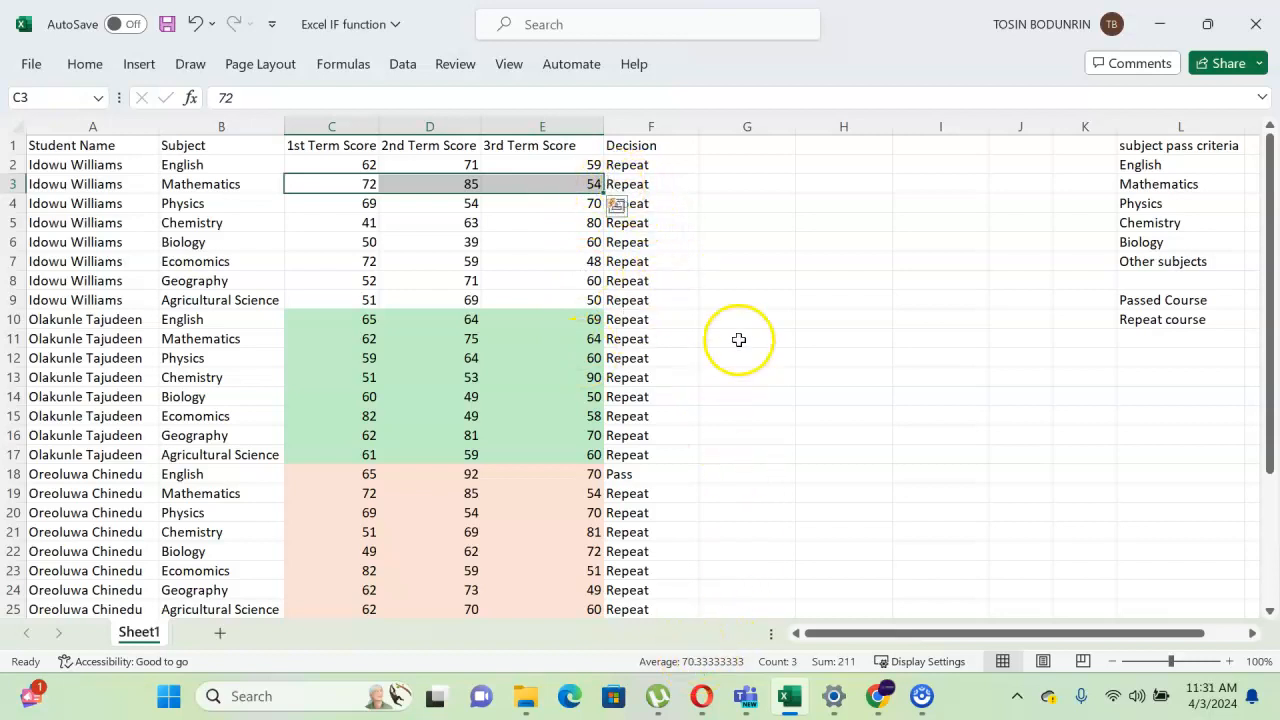
scroll(842, 345, "right", 3)
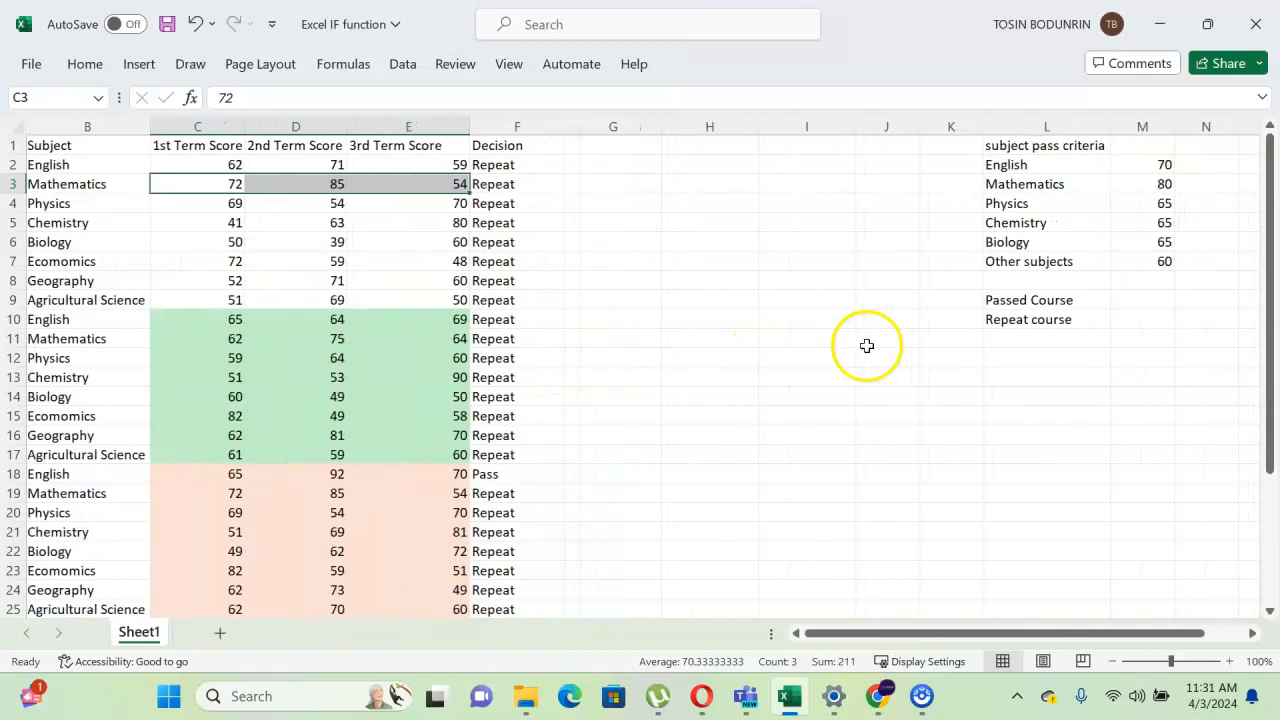
left_click(1143, 185)
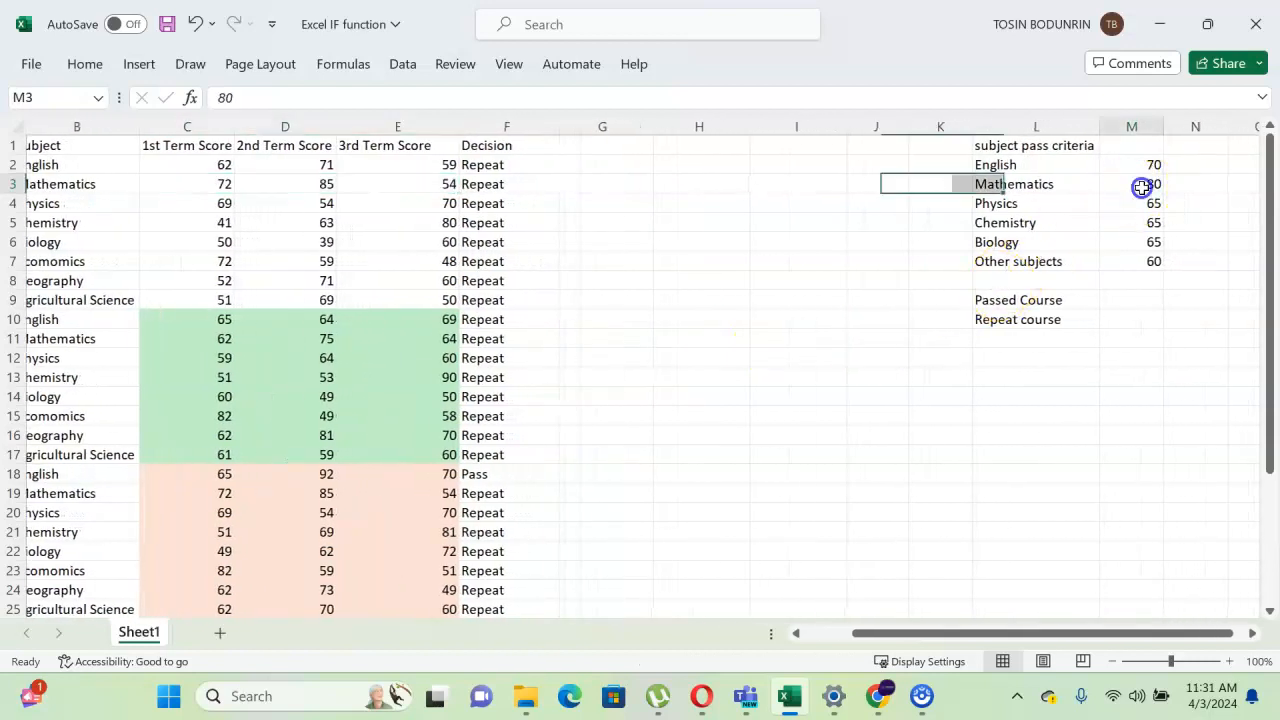
type("70")
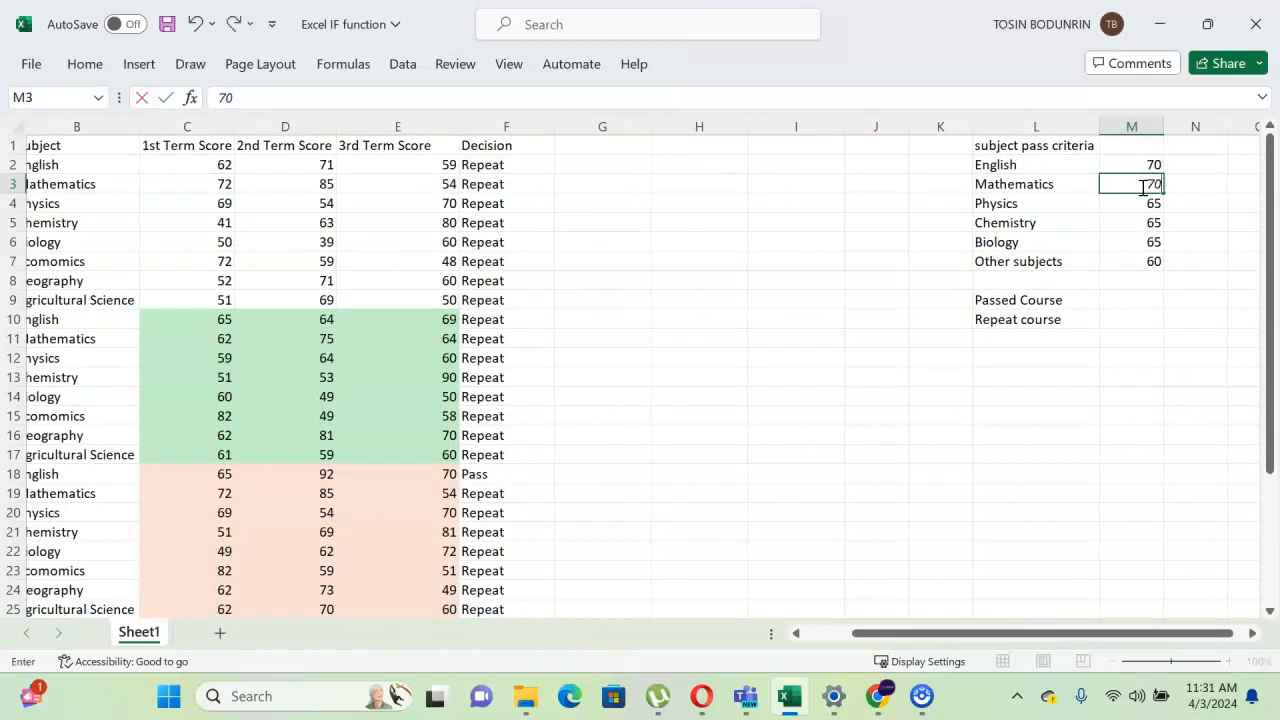
key("Return")
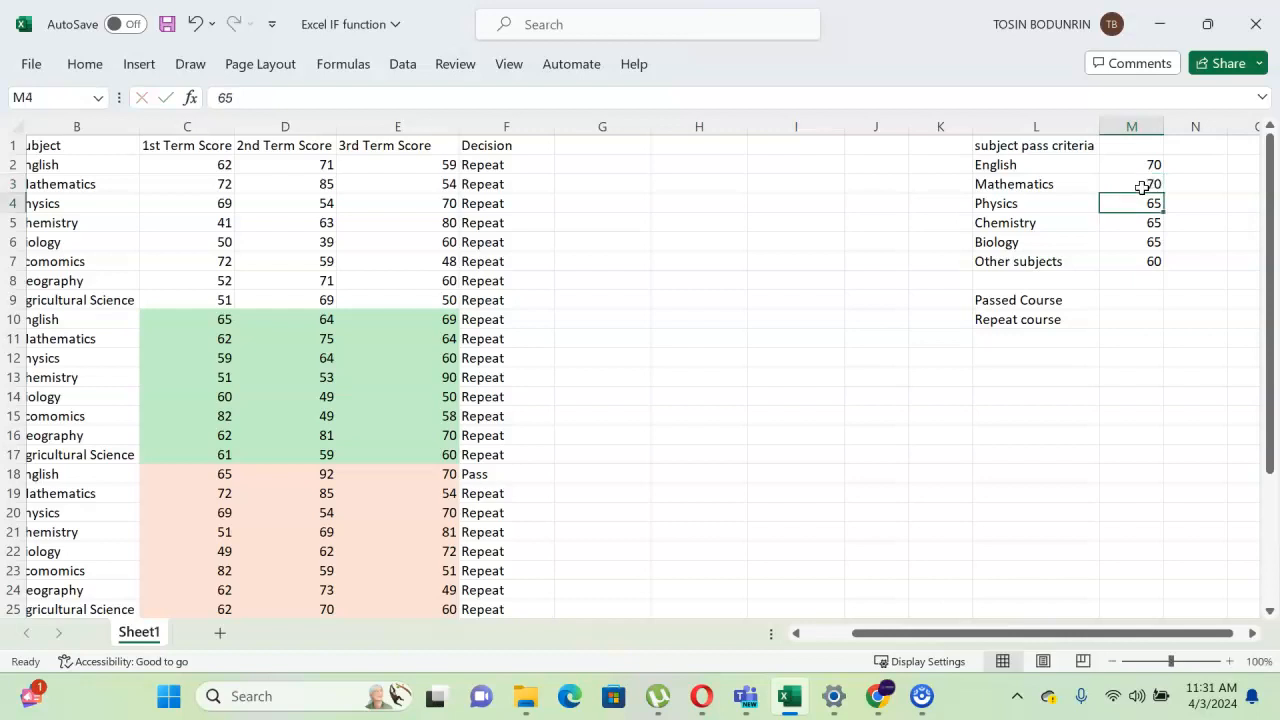
left_click(735, 362)
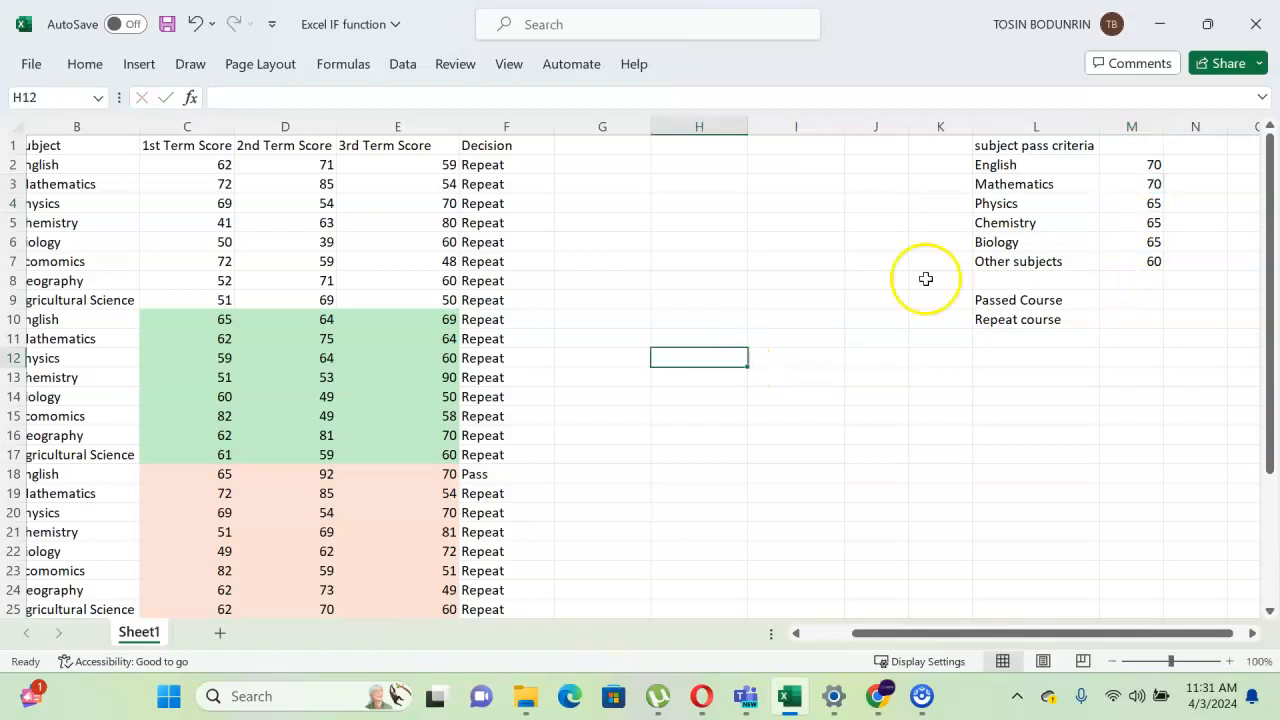
Compare the row 3 Mathematics average with its criterion and fill the updated F2 formula down the Decision column.
scroll(646, 326, "left", 1)
scroll(646, 326, "left", 3)
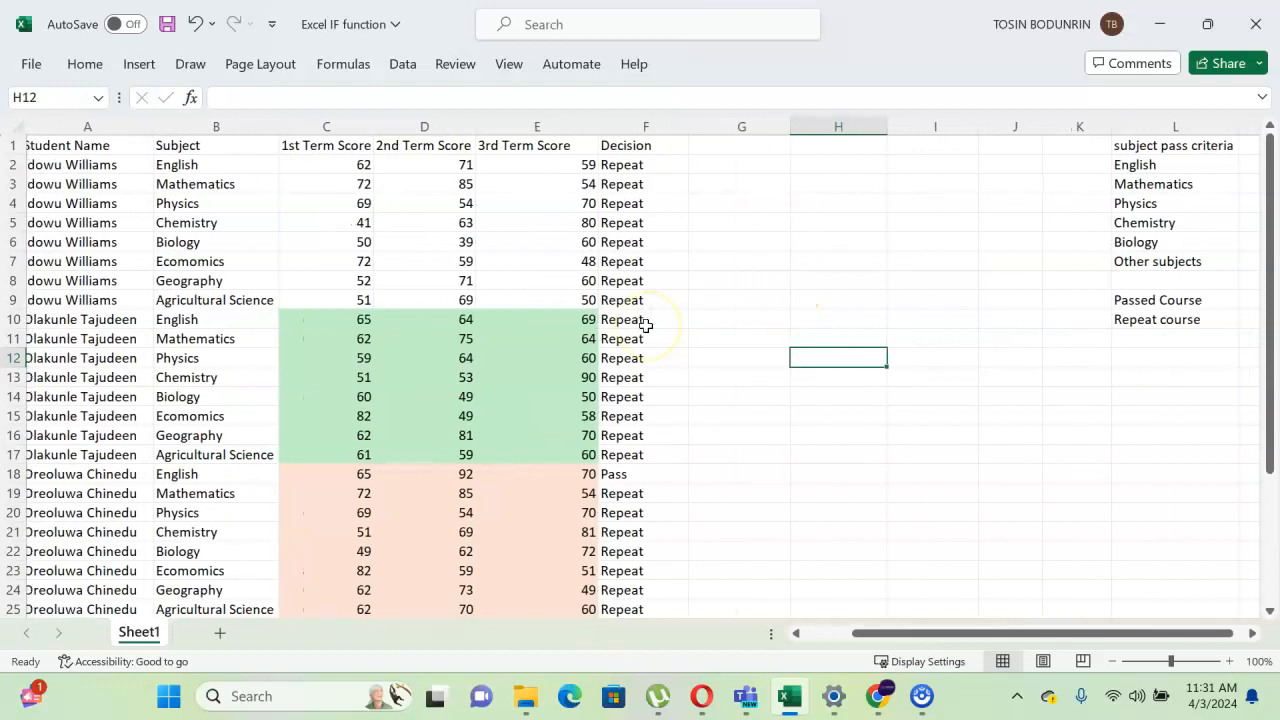
left_click_drag(317, 184, 535, 188)
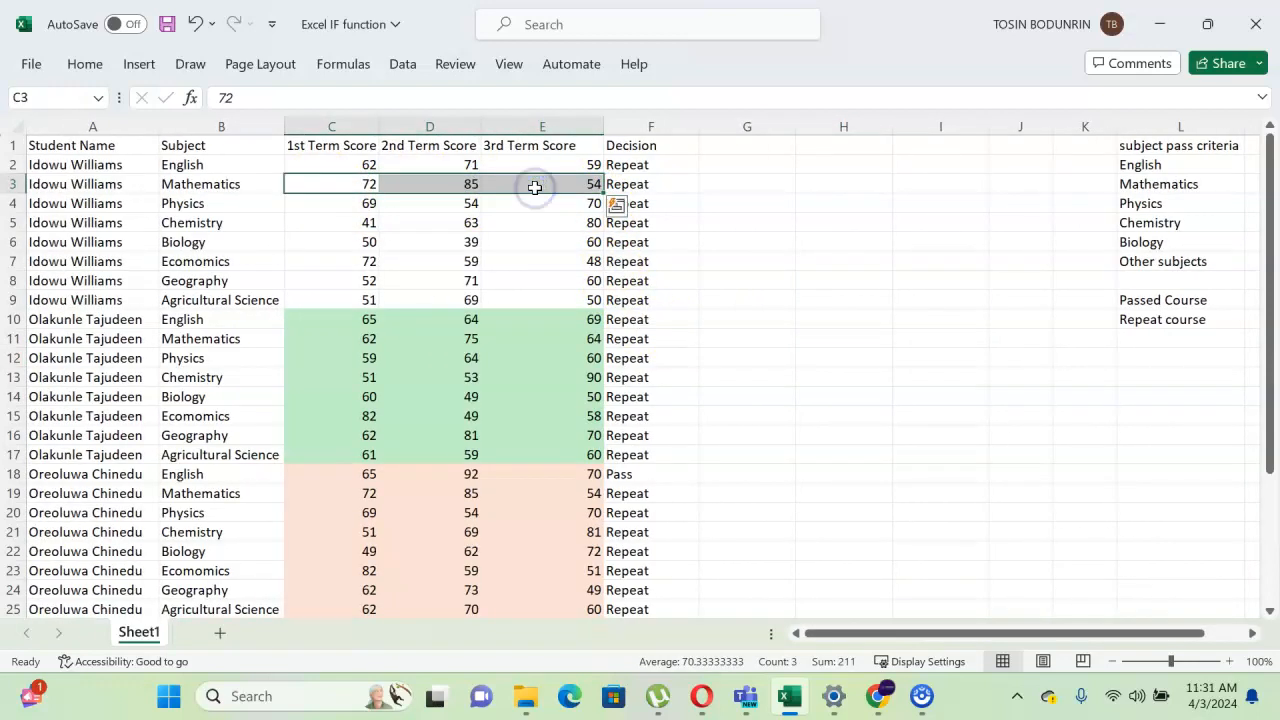
scroll(709, 288, "right", 2)
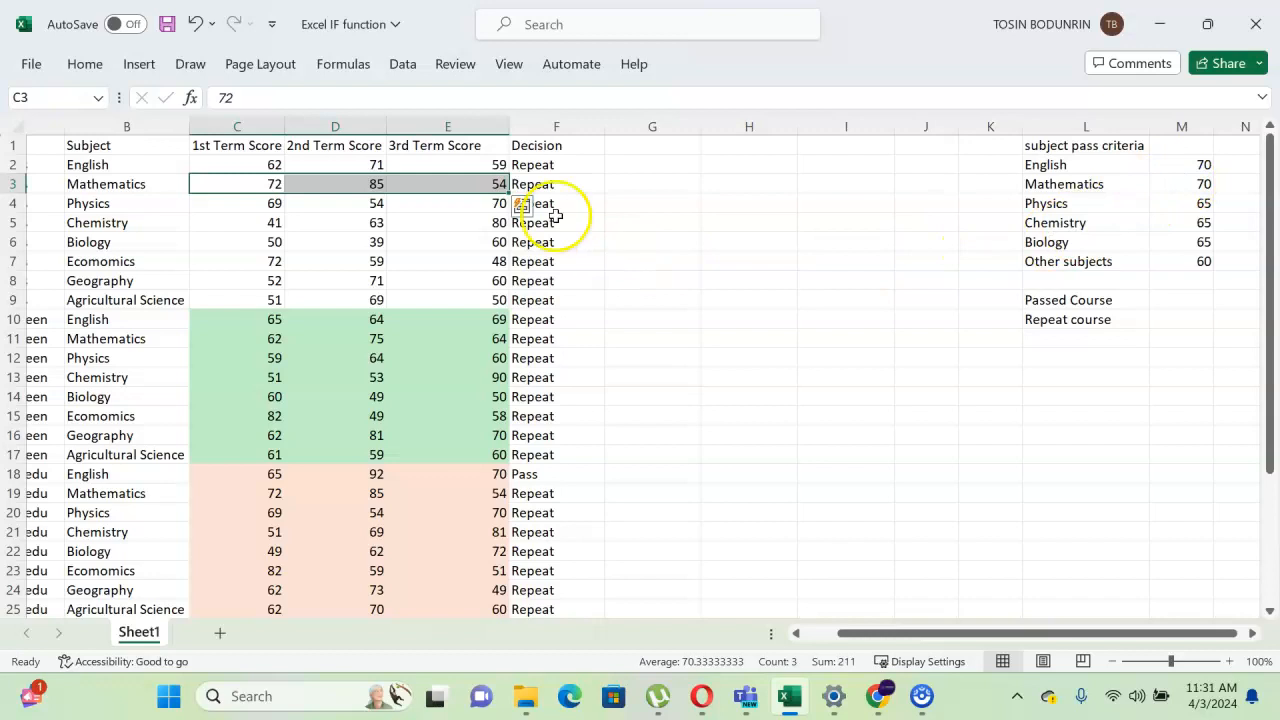
left_click(541, 185)
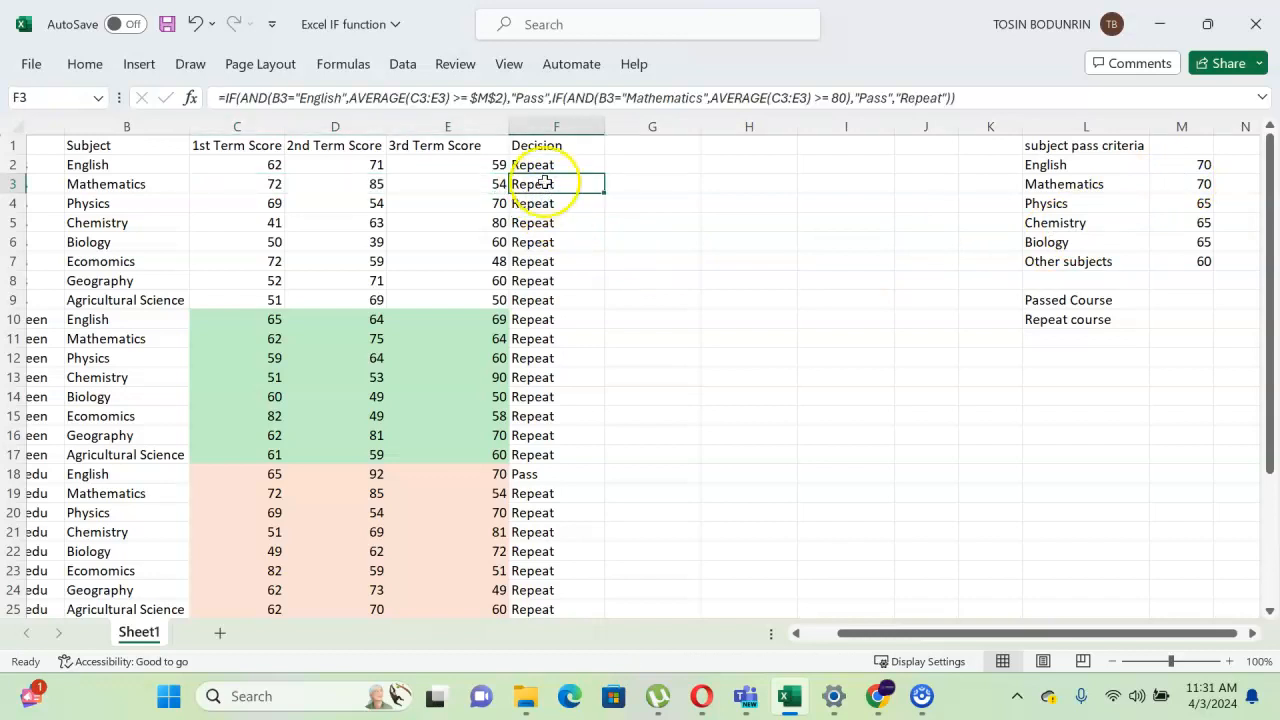
left_click(550, 165)
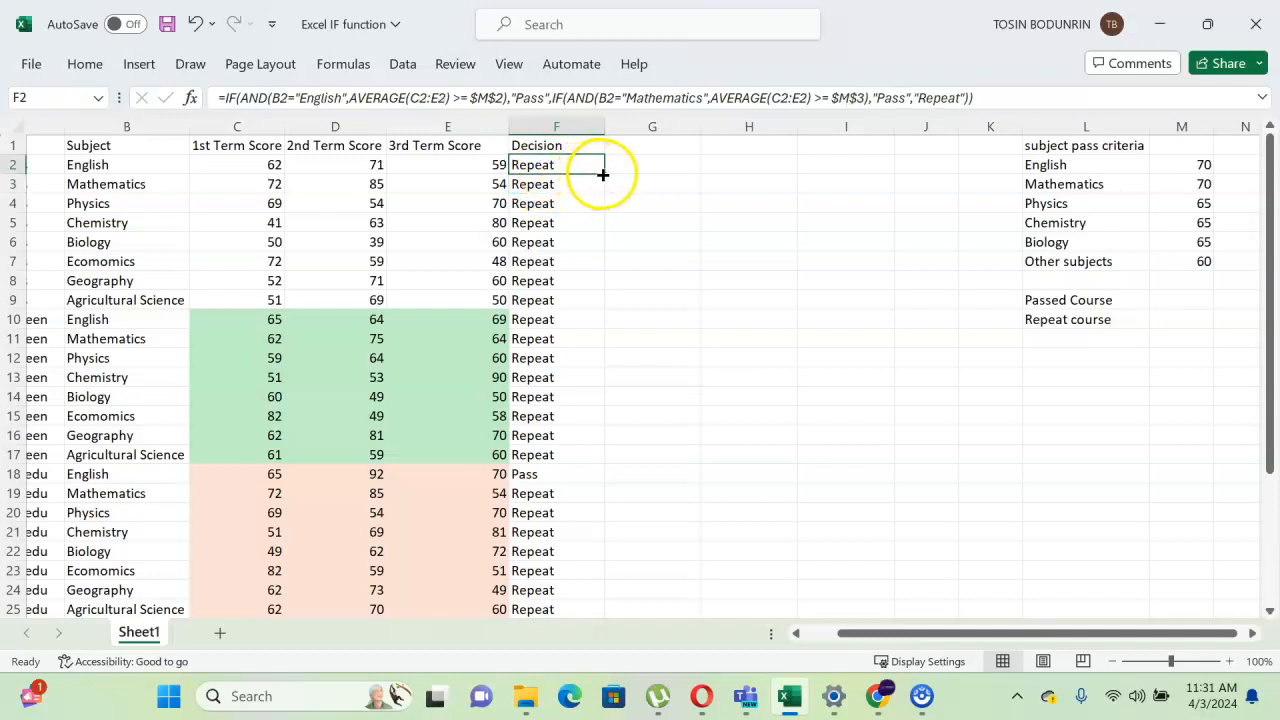
double_click(603, 175)
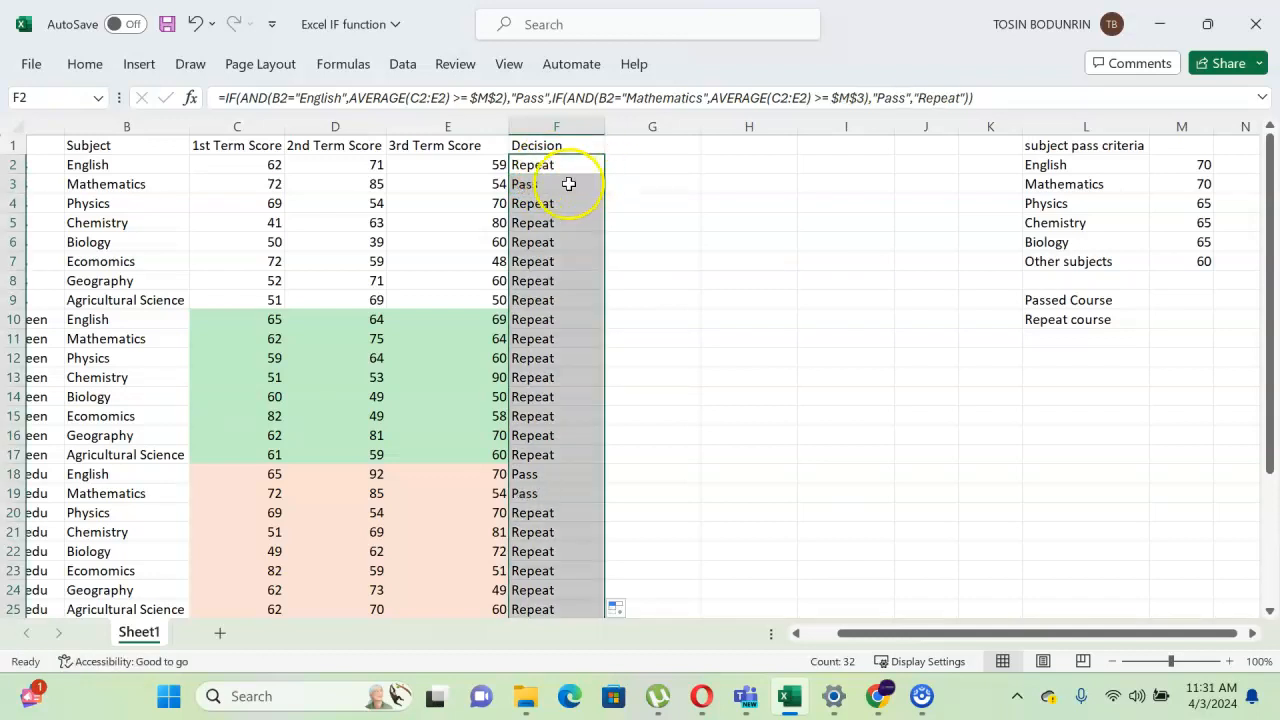
Check the F3 decision by comparing the average of C3:E3 with the Mathematics pass criterion in M3.
left_click(563, 184)
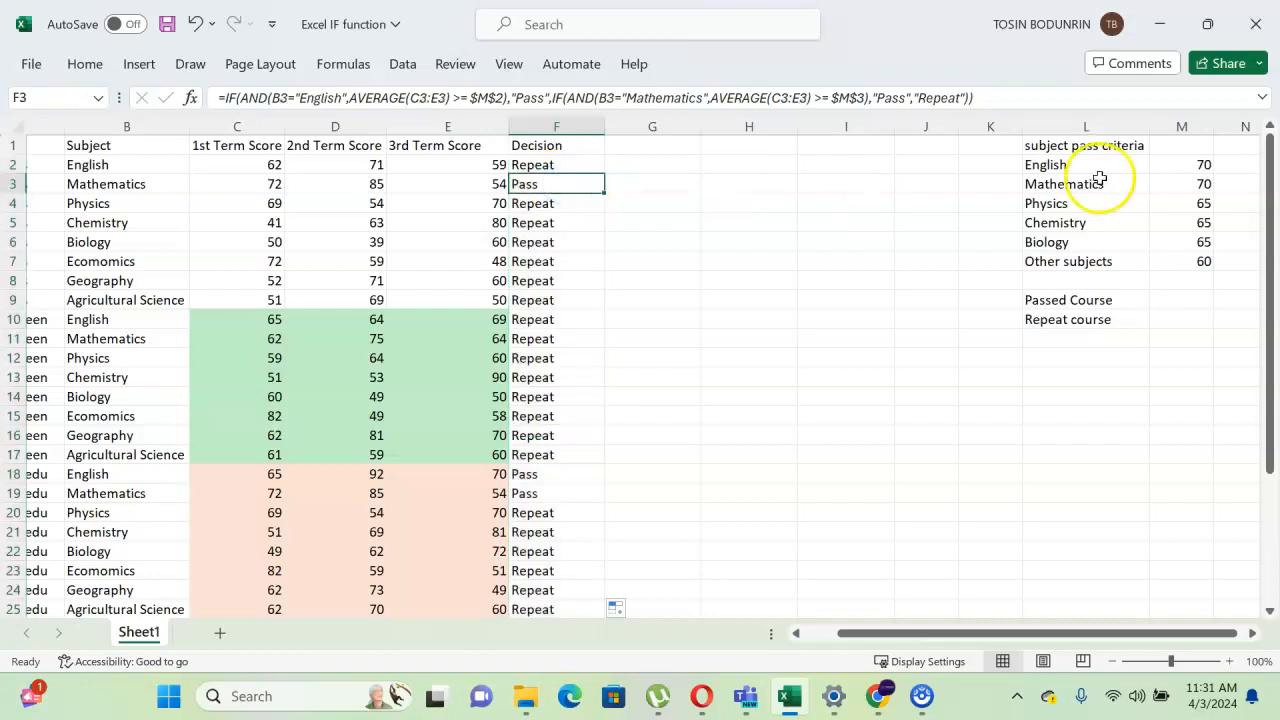
left_click(1197, 184)
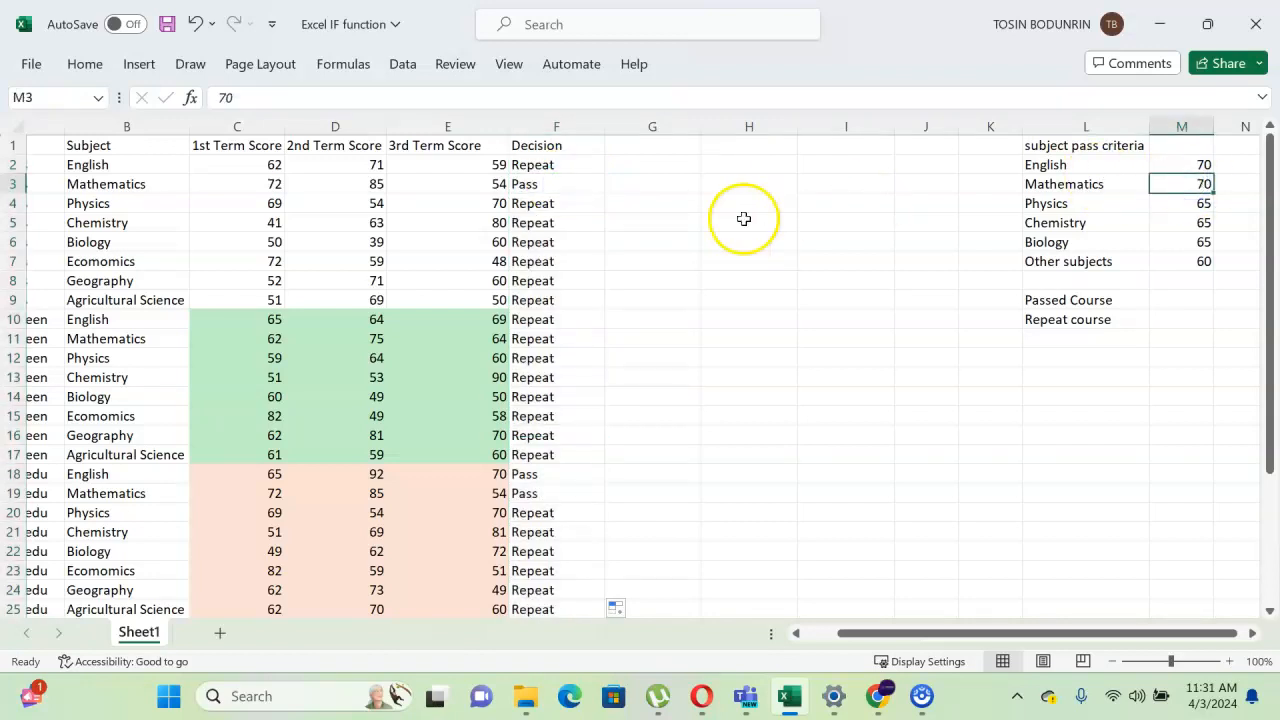
left_click(249, 184)
left_click_drag(249, 184, 431, 181)
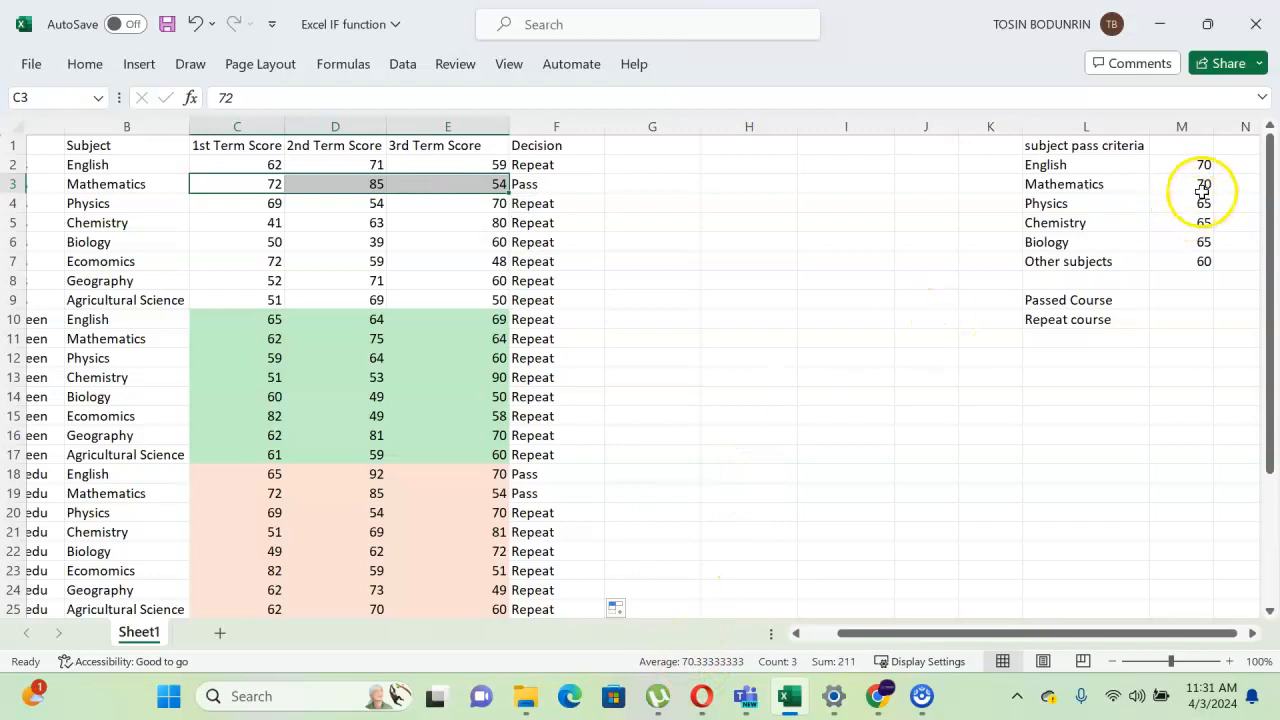
scroll(473, 412, "left", 1)
scroll(473, 412, "left", 1)
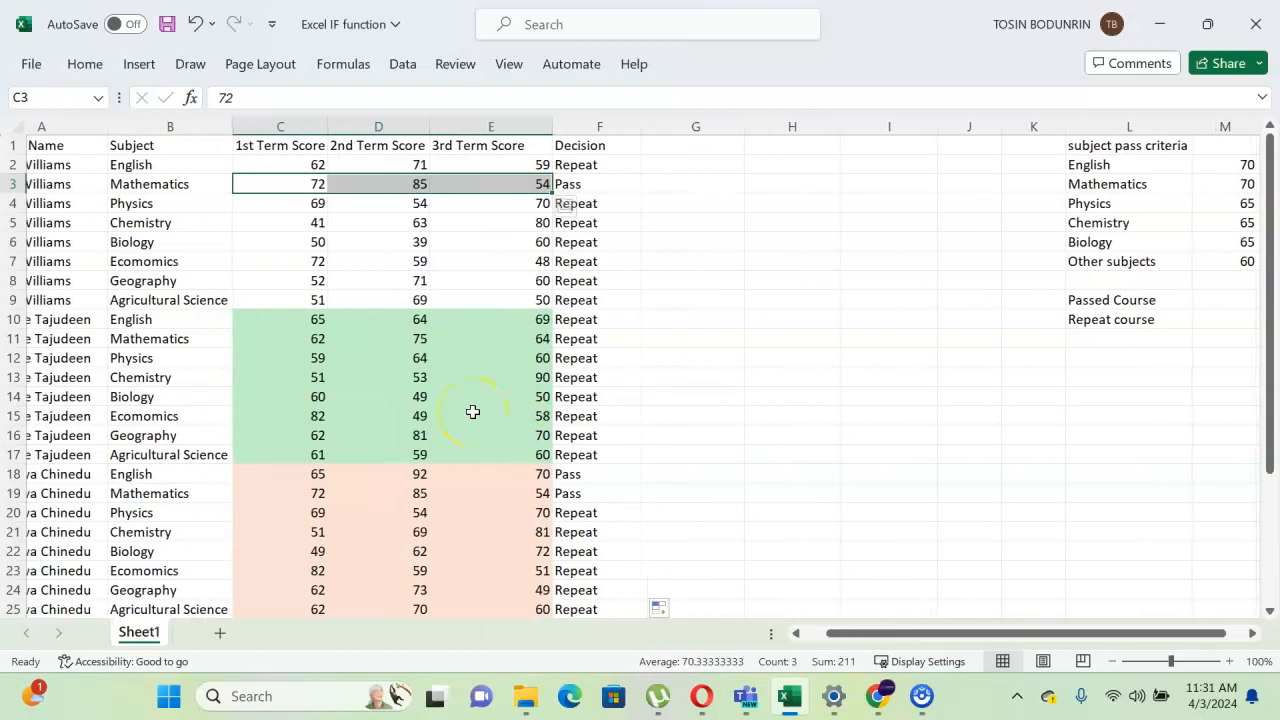
Check the average Mathematics scores in rows 11, 19 and 27 against their decisions and the Mathematics pass criterion.
left_click_drag(240, 340, 487, 333)
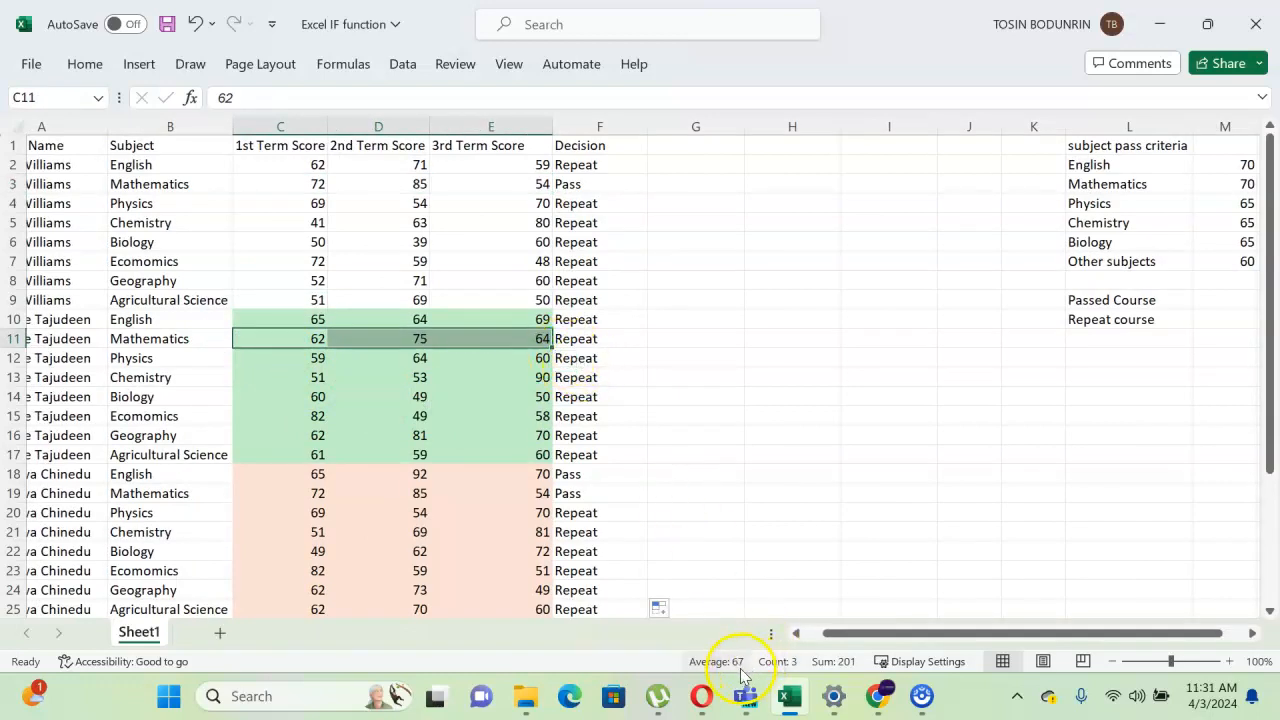
scroll(424, 452, "down", 2)
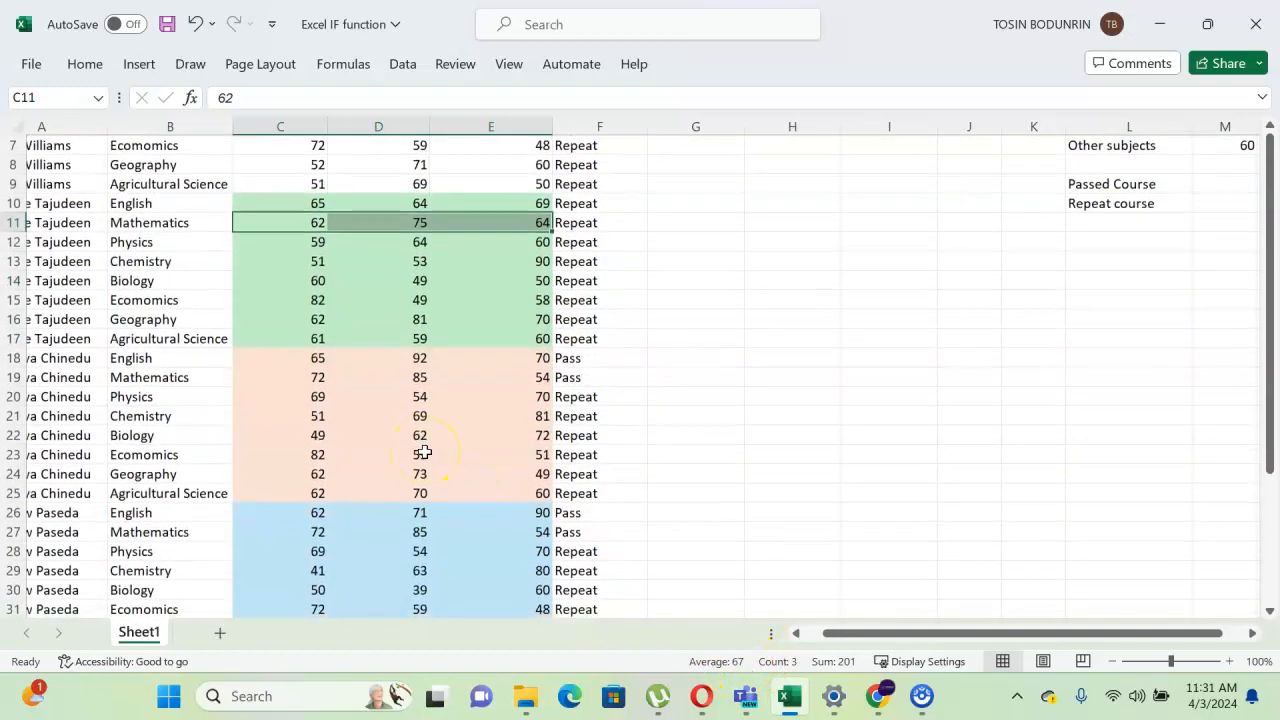
left_click_drag(245, 380, 480, 383)
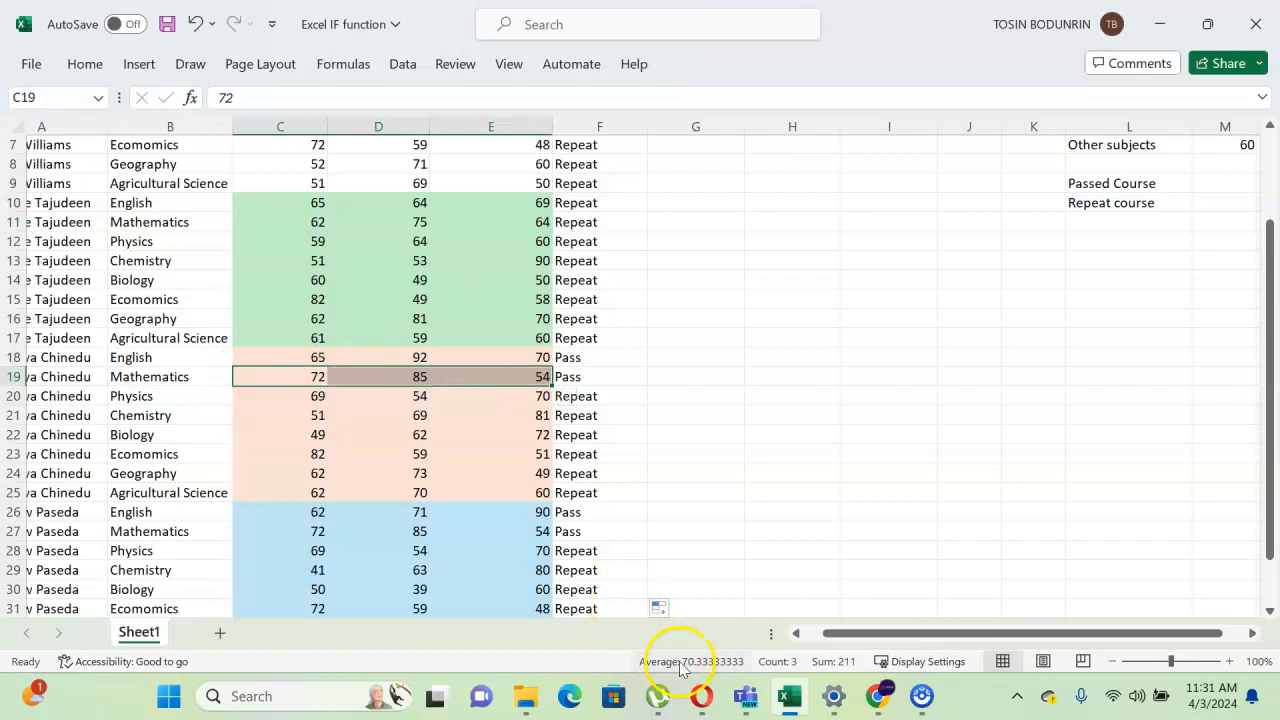
scroll(603, 532, "down", 2)
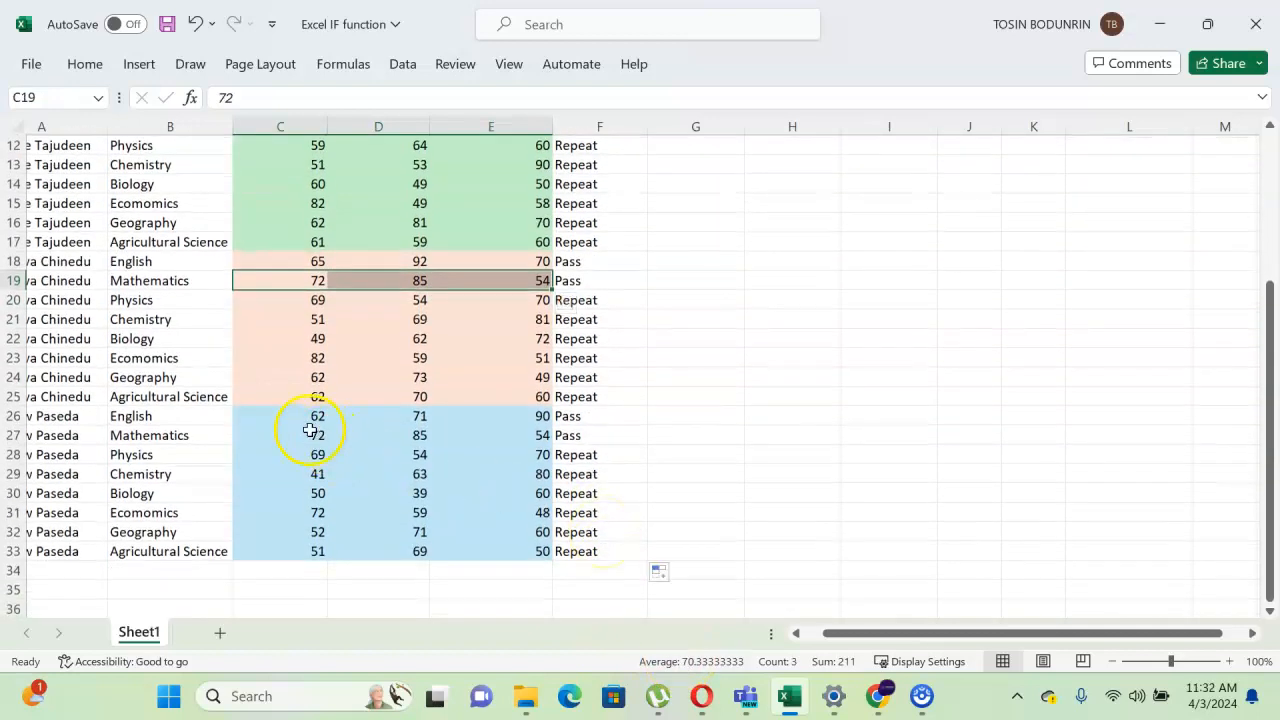
left_click_drag(276, 436, 500, 430)
scroll(701, 443, "up", 4)
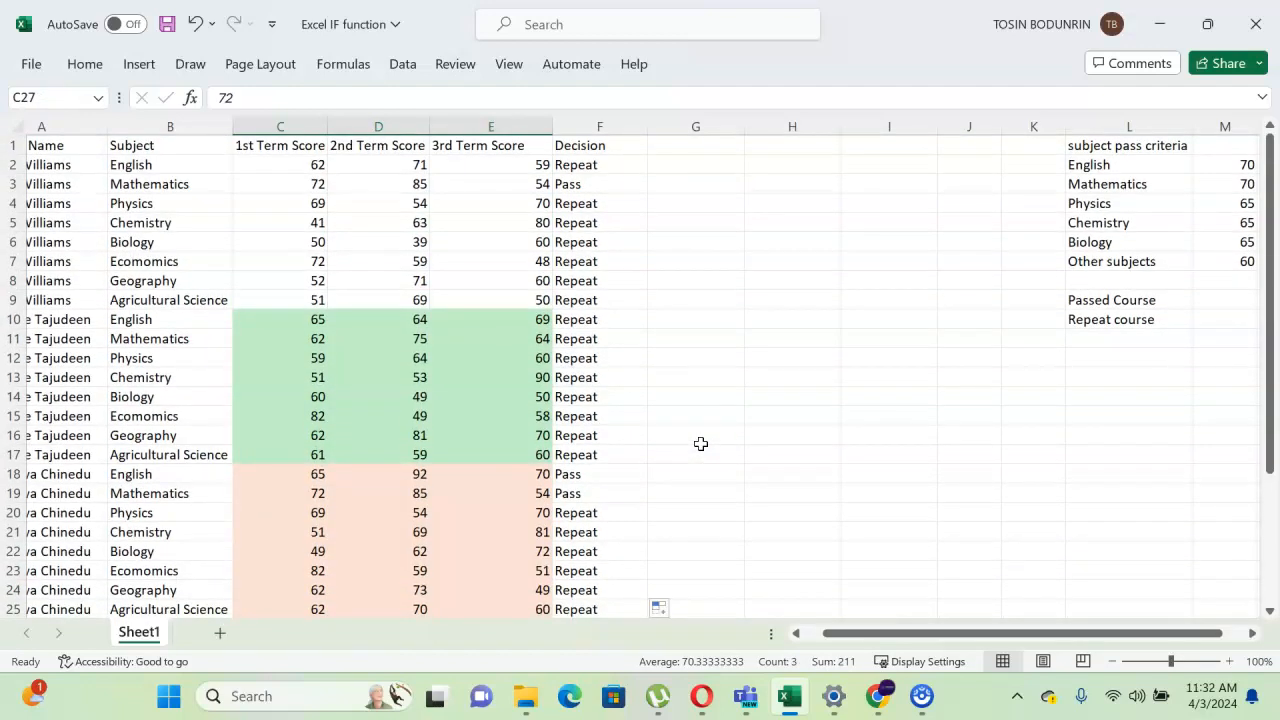
scroll(701, 443, "up", 1)
scroll(680, 451, "right", 2)
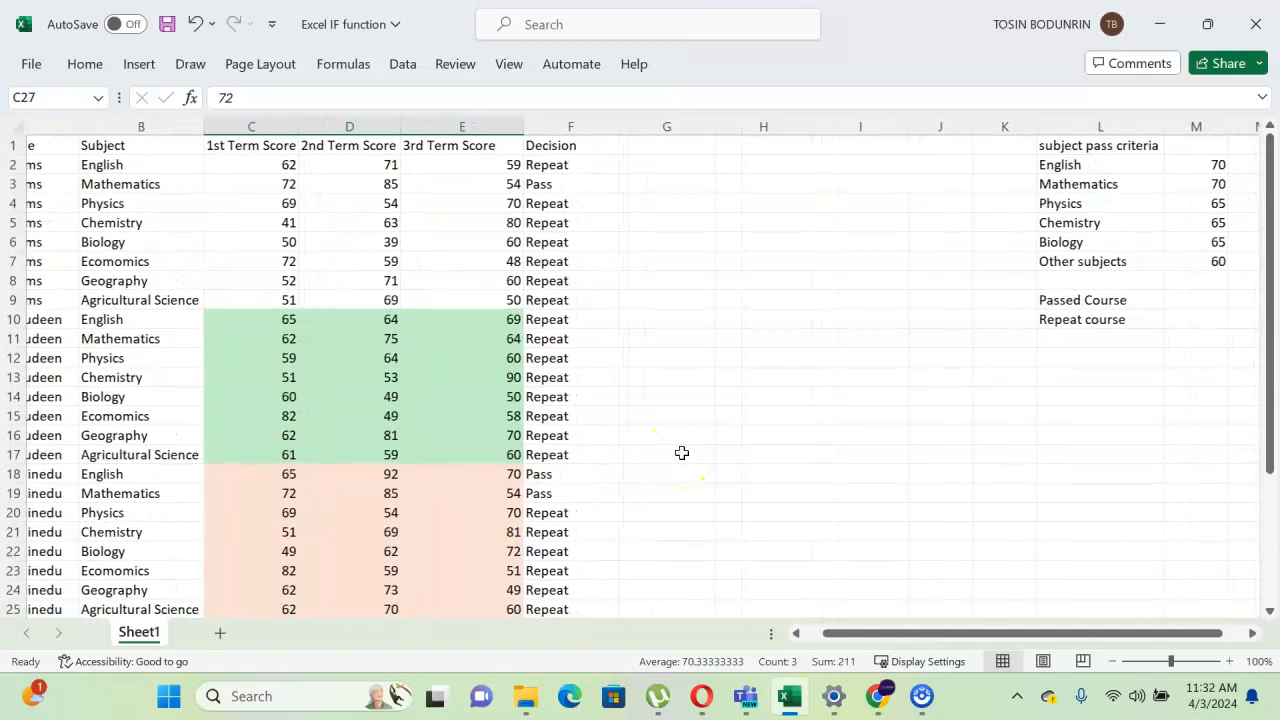
left_click(530, 164)
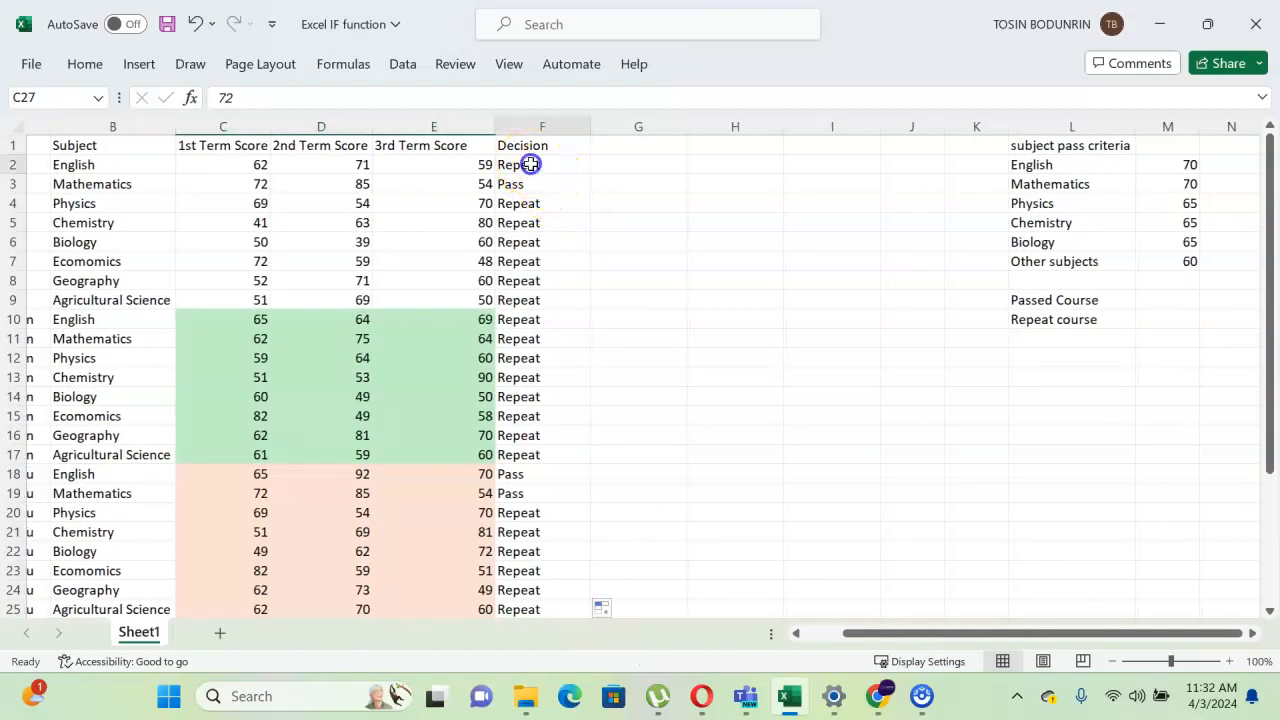
left_click(530, 183)
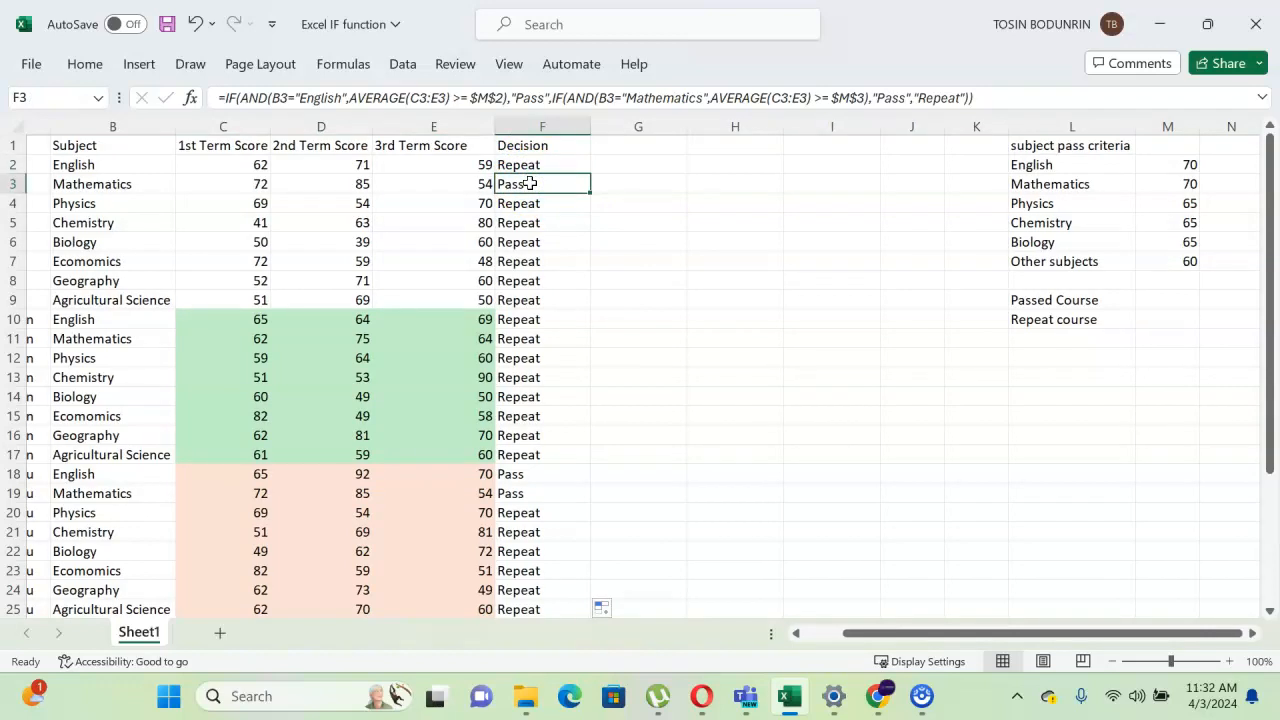
key("Left")
key("shift+Down")
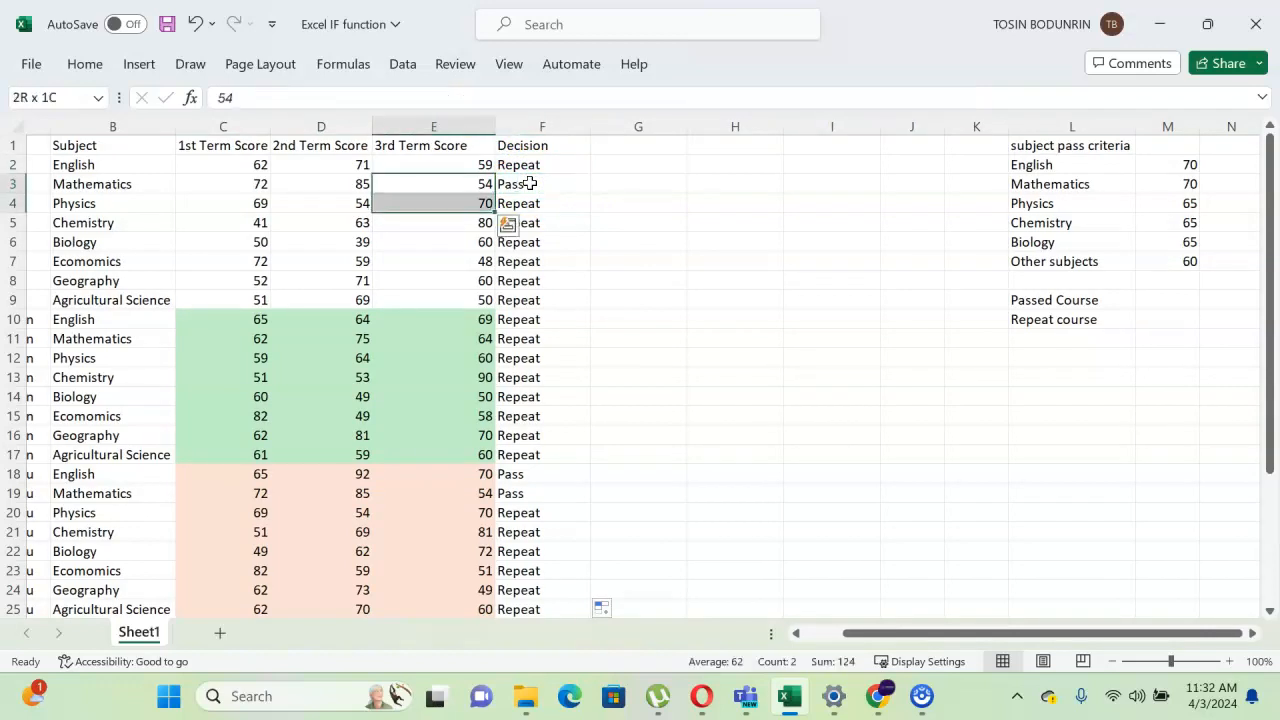
left_click(530, 183)
key("Left")
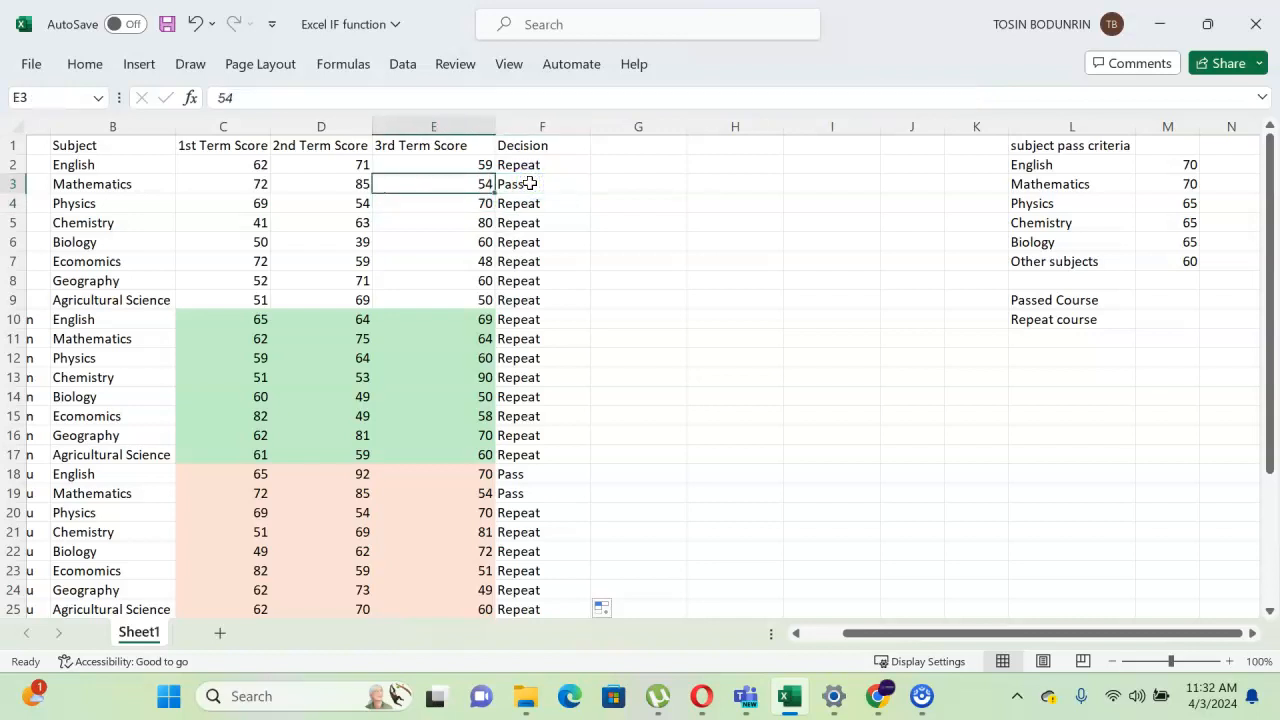
key("shift+Down")
Clear the filled decisions in F3:F33, keeping the formula in F2.
left_click(530, 183)
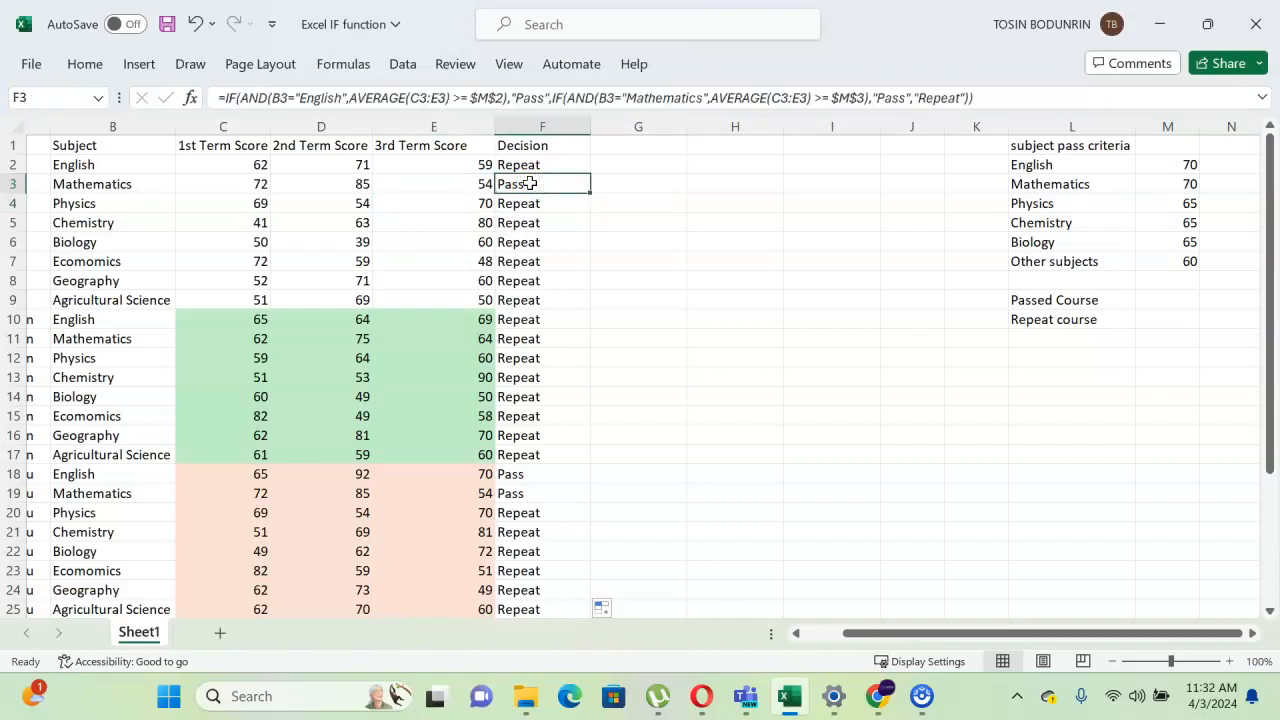
key("ctrl+shift+Down")
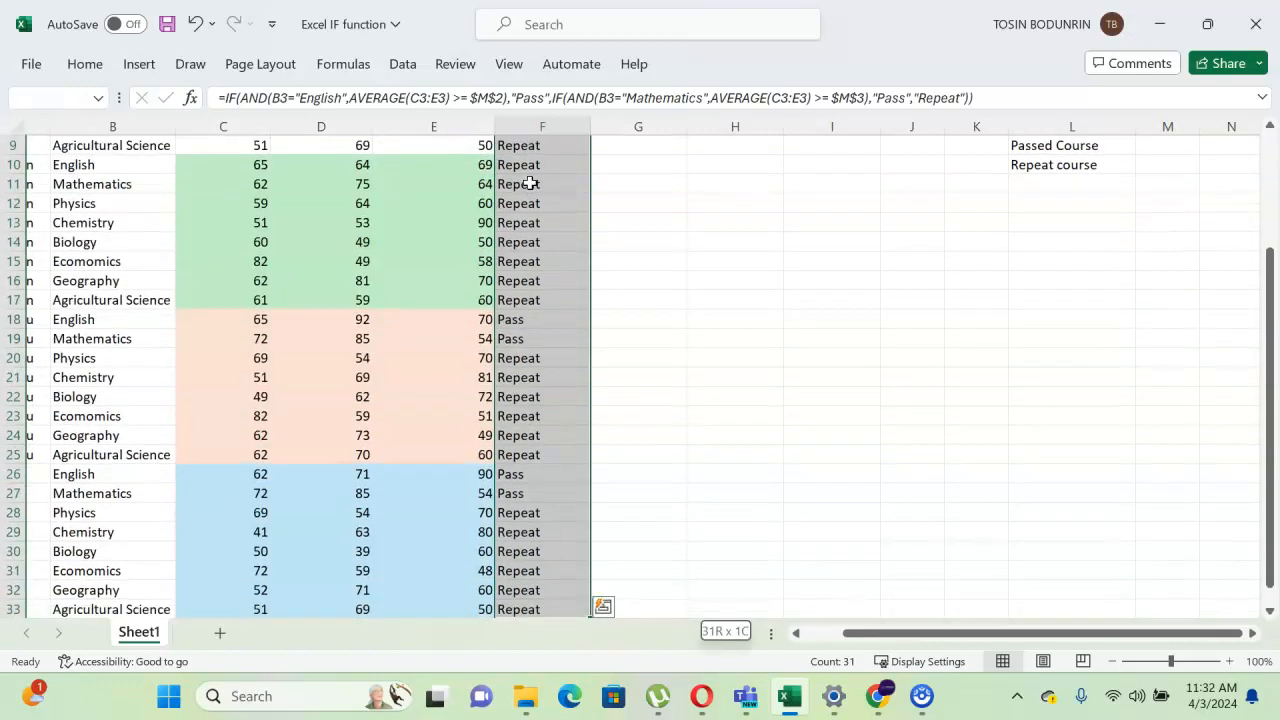
key("Delete")
scroll(530, 183, "up", 3)
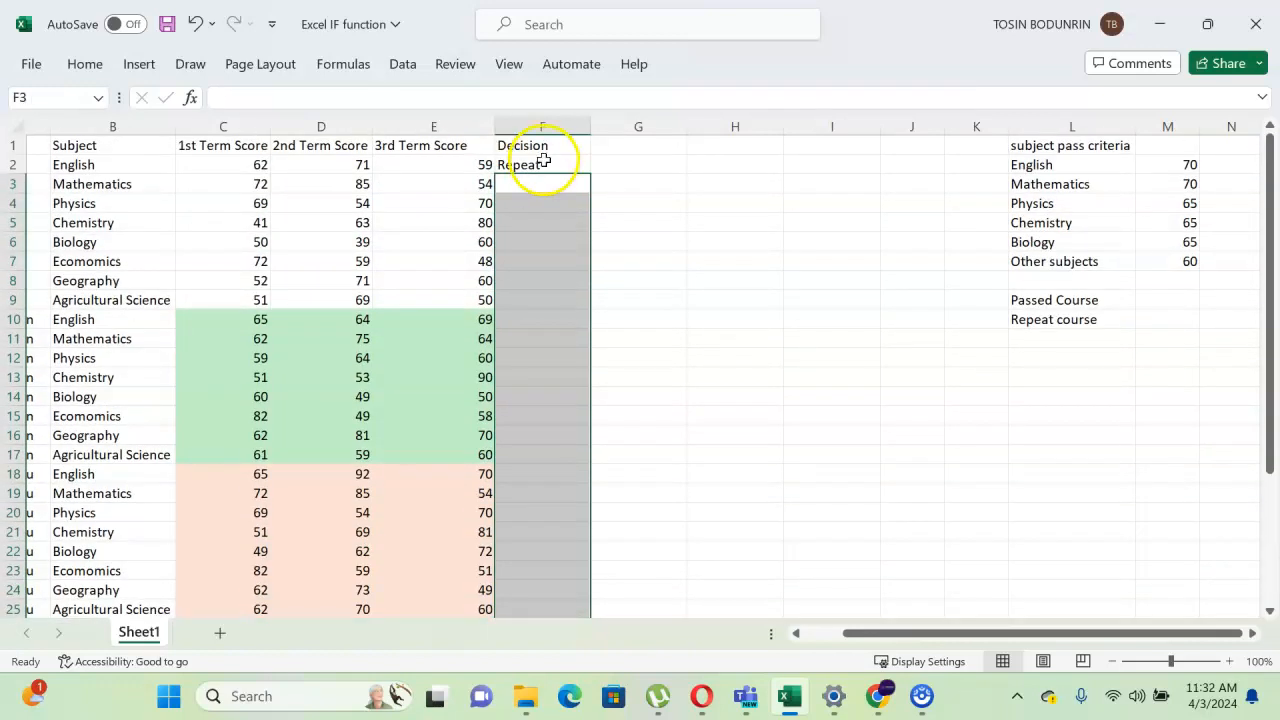
Replace the "Repeat" false result in the F2 formula with a new nested IF function.
left_click(541, 165)
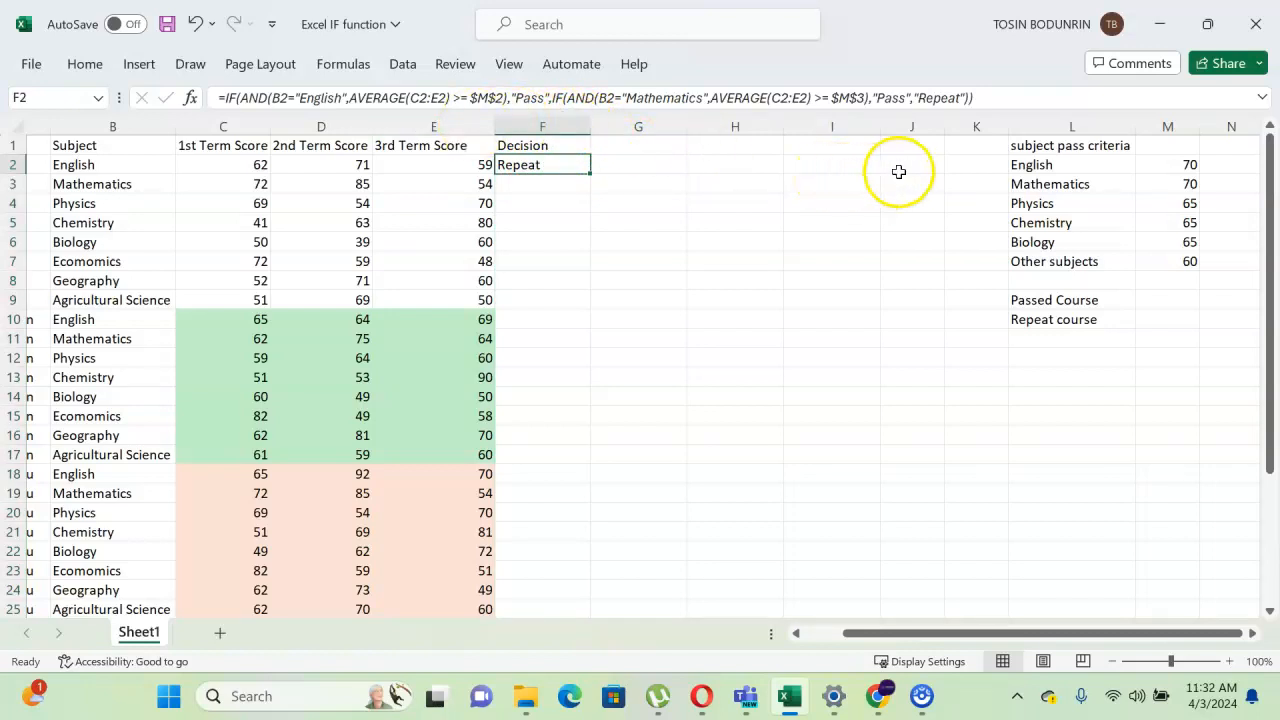
left_click(967, 100)
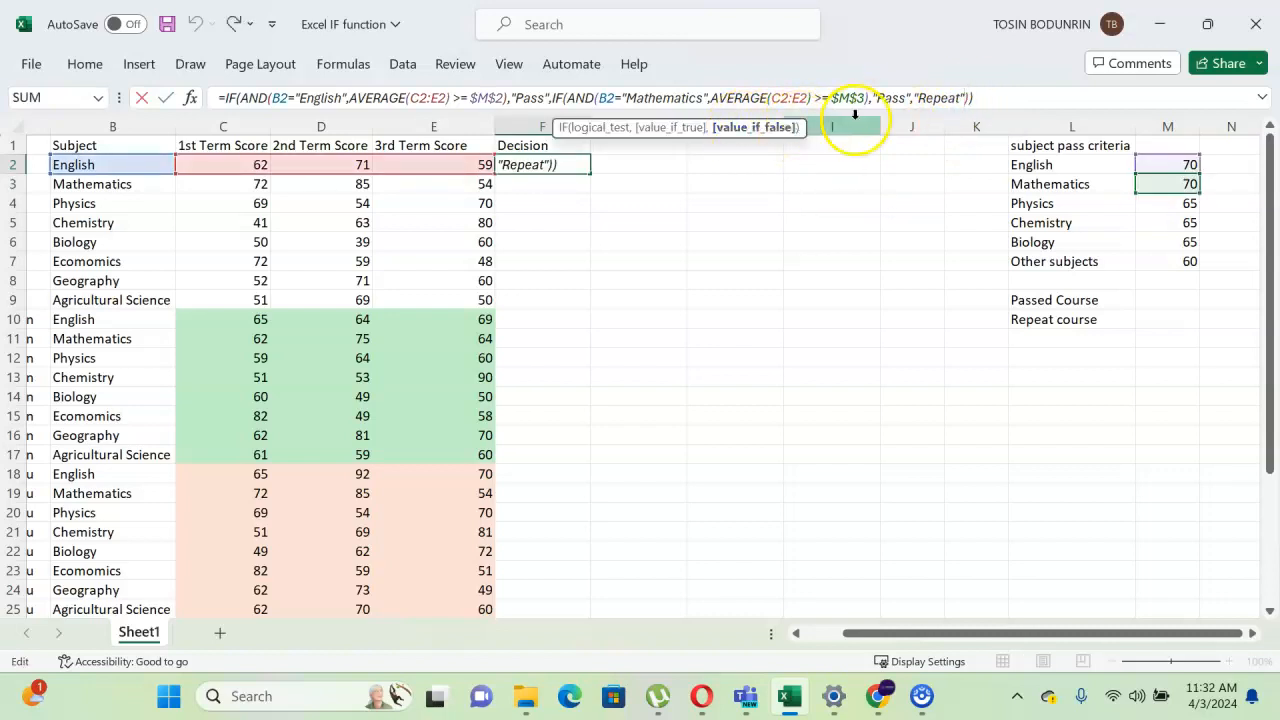
left_click(963, 98)
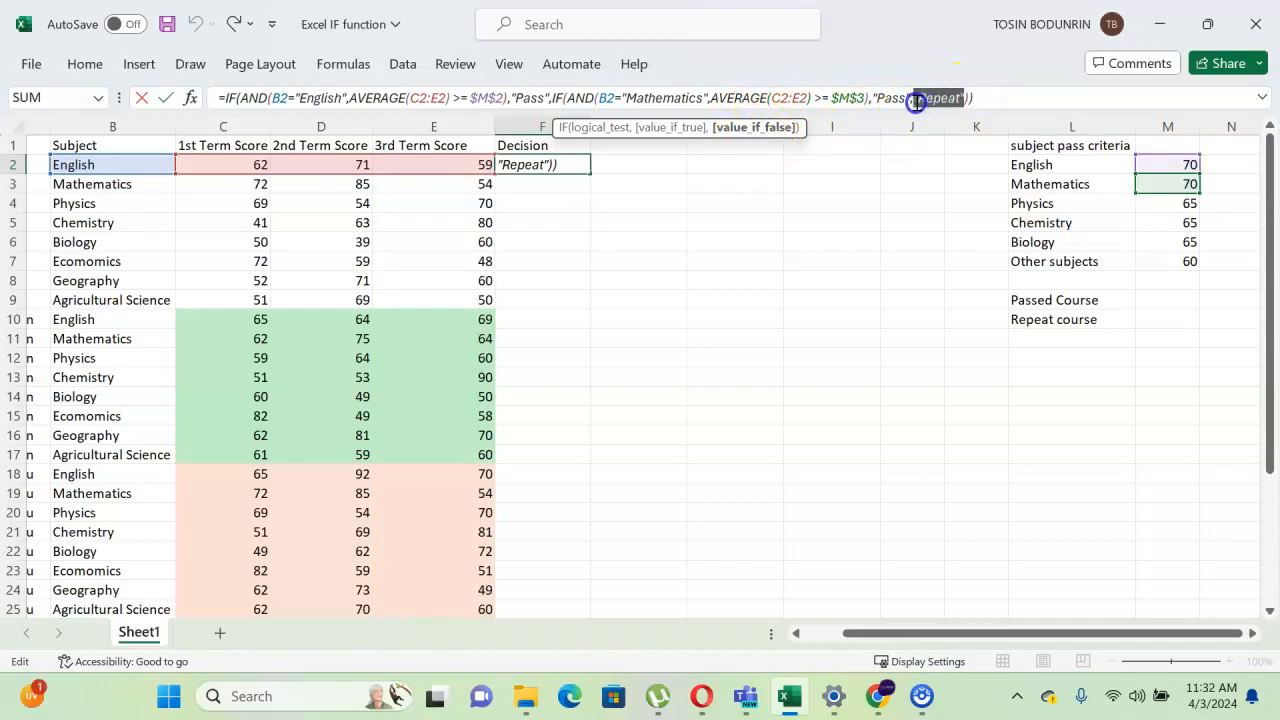
key("Delete")
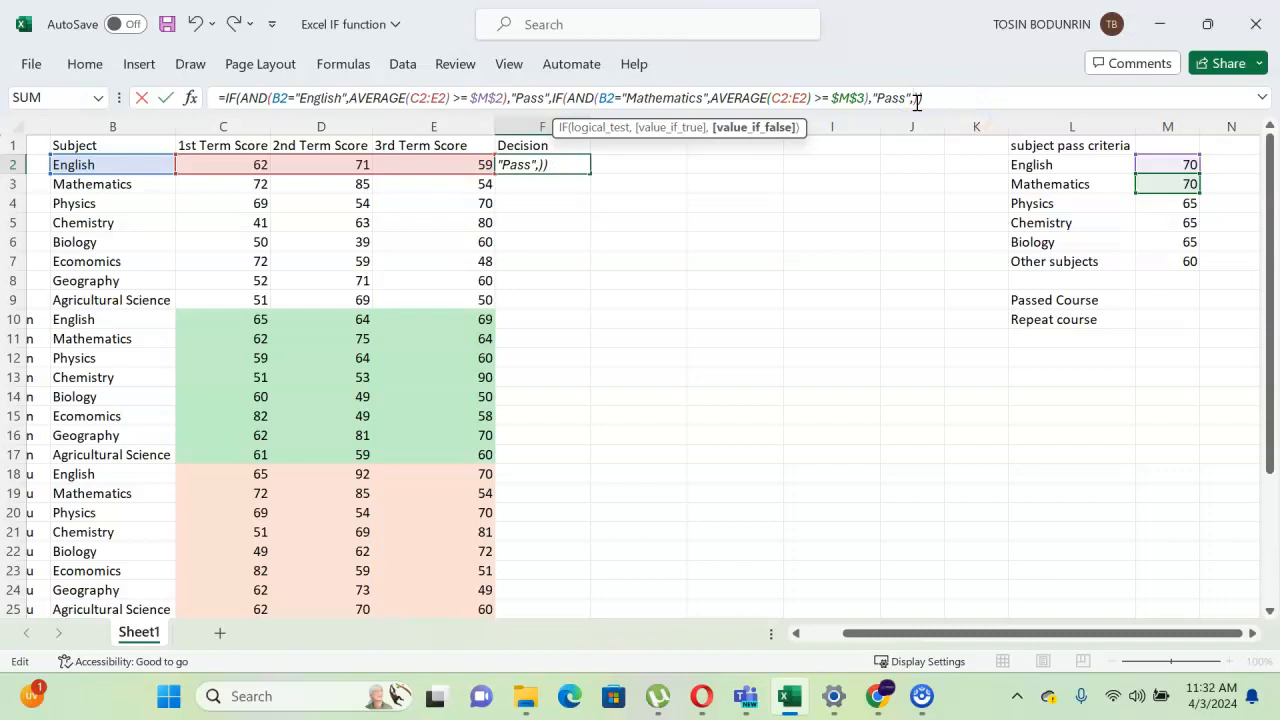
type("if")
key("Tab")
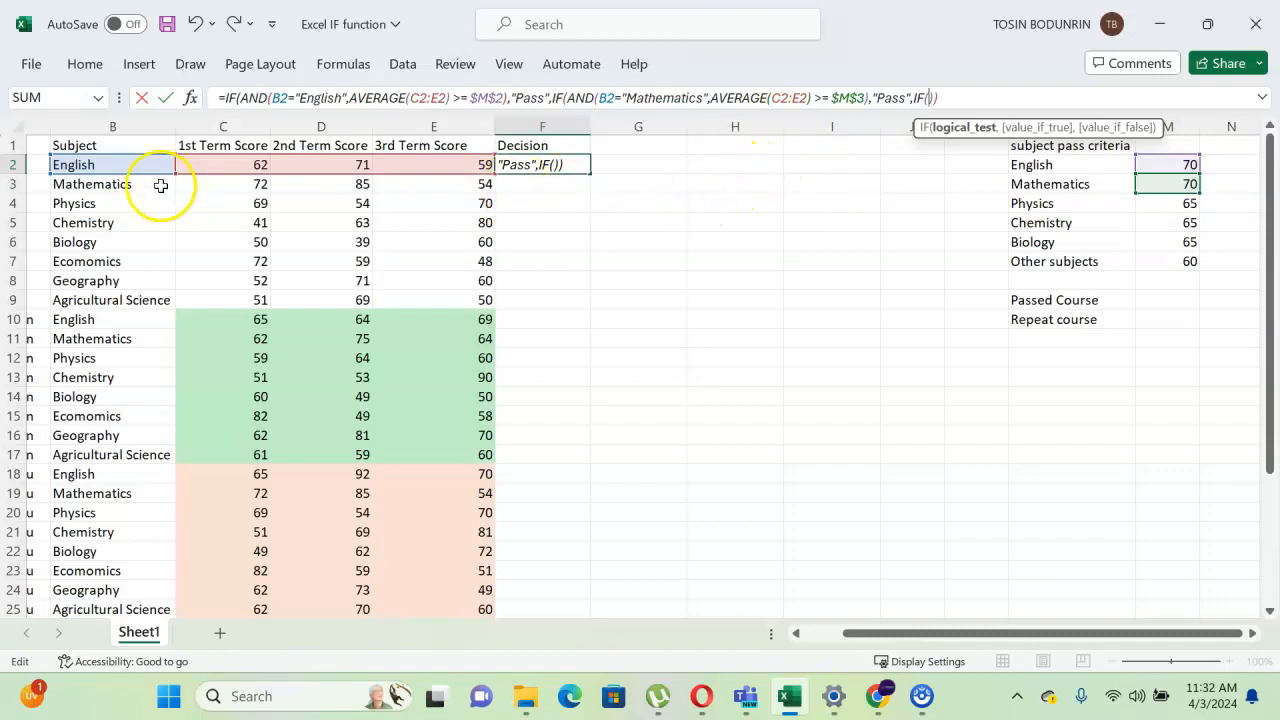
Enter an AND test in the new nested IF, with B2="Physics" as its first condition.
left_click(110, 165)
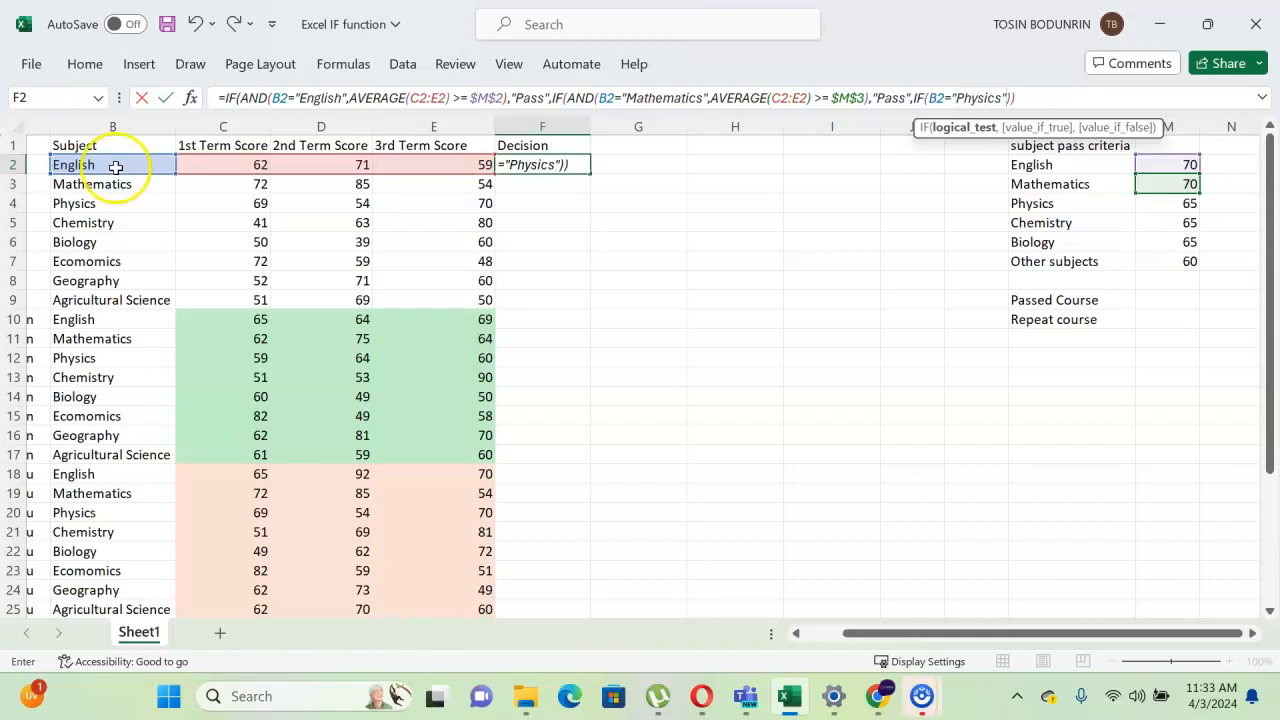
left_click(928, 98)
type("AND(")
left_click(1040, 98)
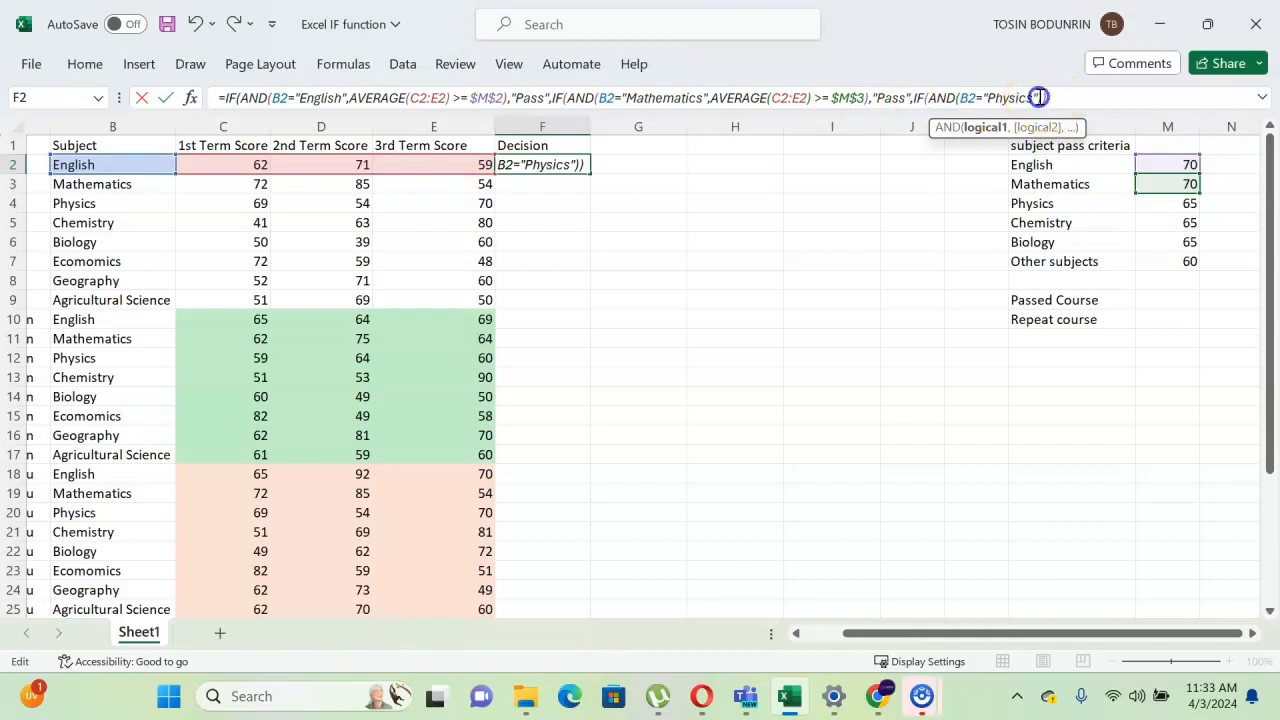
type(",")
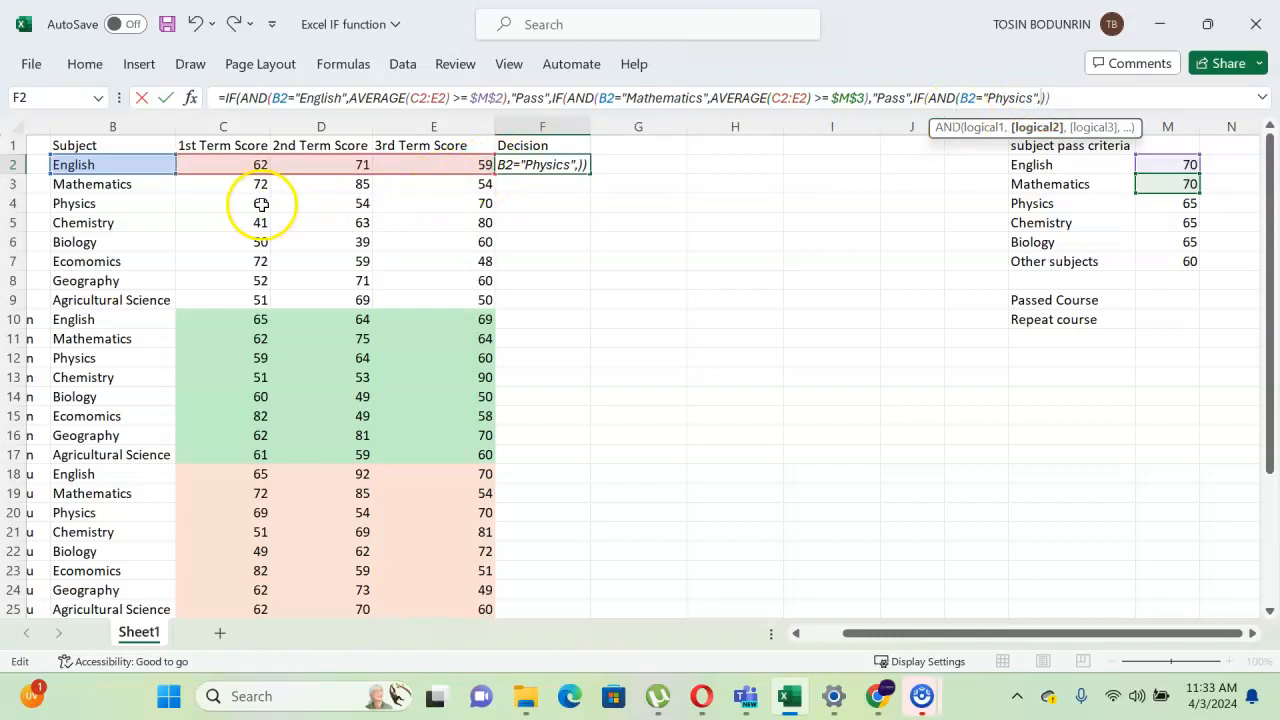
left_click_drag(194, 165, 443, 165)
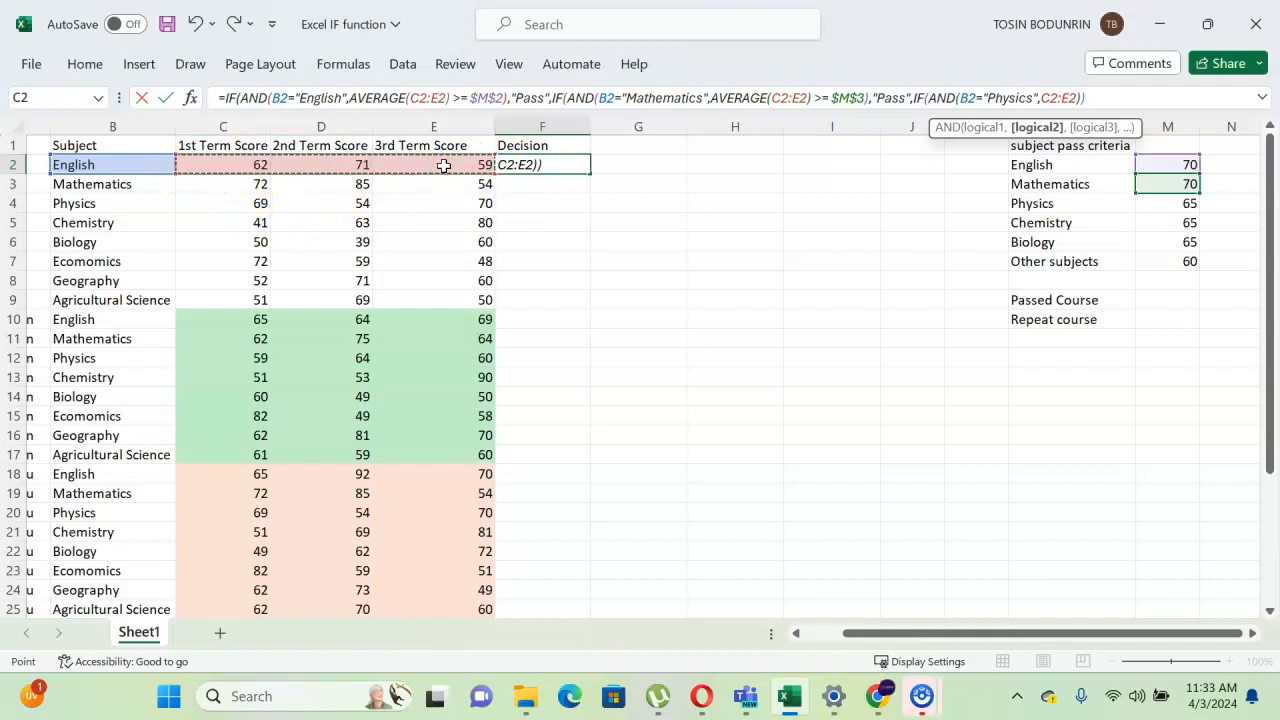
key("BackSpace")
key("BackSpace")
key("BackSpace")
key("BackSpace")
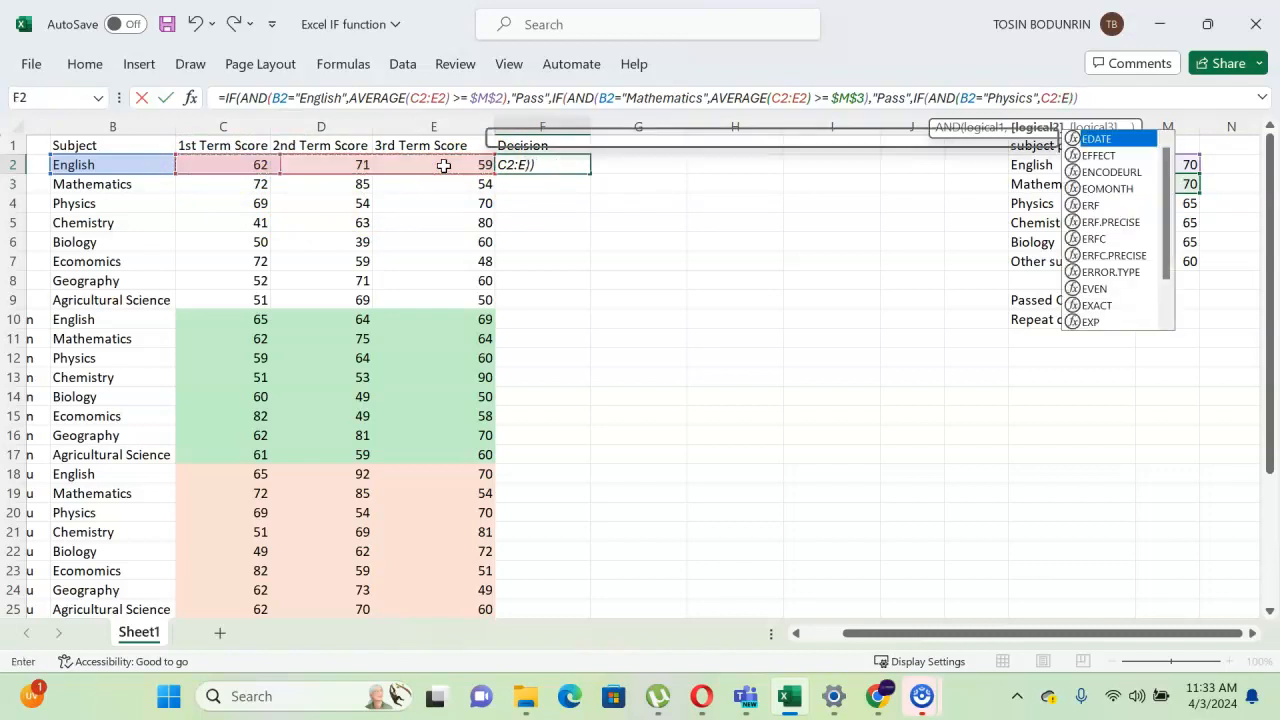
key("BackSpace")
Add AVERAGE(C2:E2) >= 65 as the second condition of the Physics AND test and close the test.
type("avera")
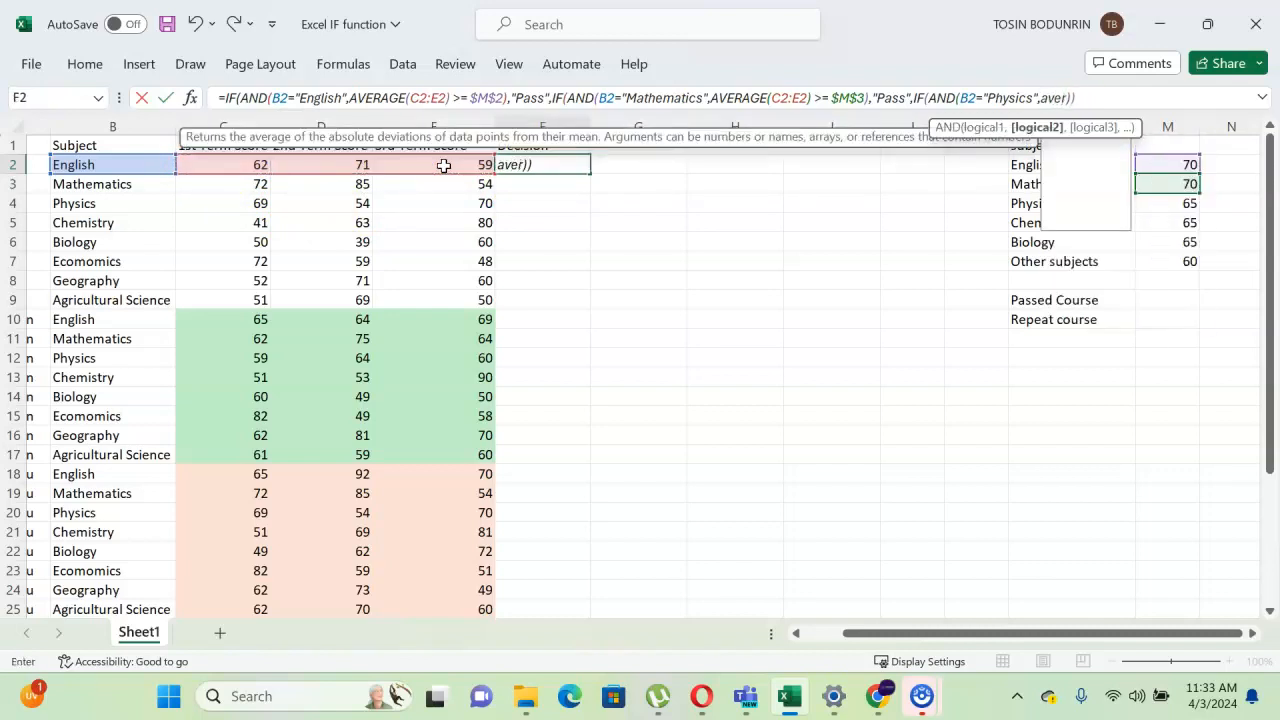
type("ge")
key("Tab")
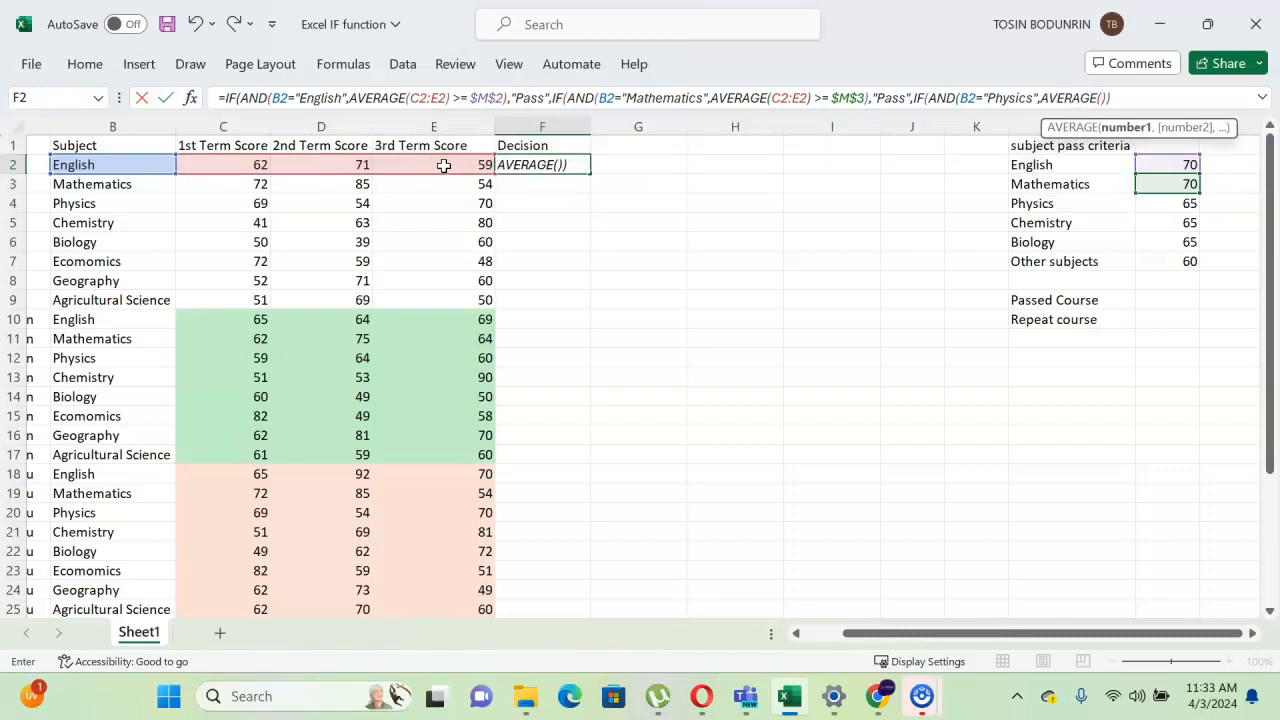
left_click_drag(194, 164, 417, 160)
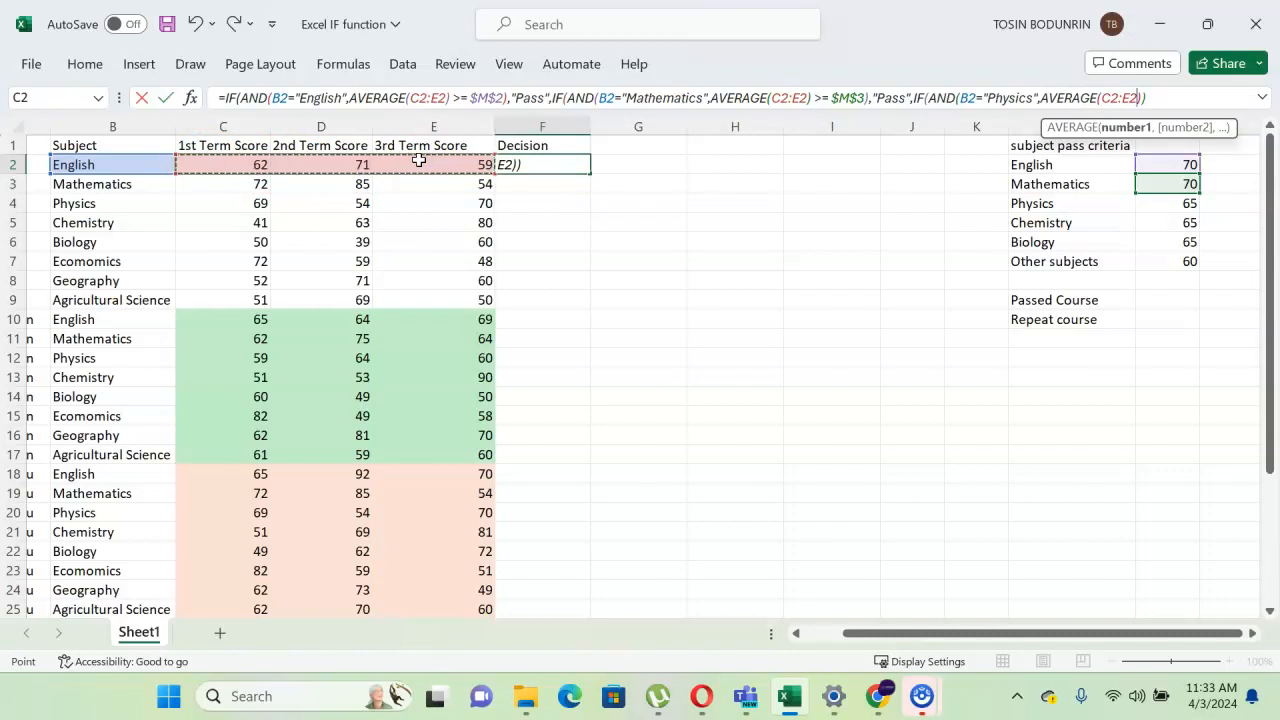
type(")")
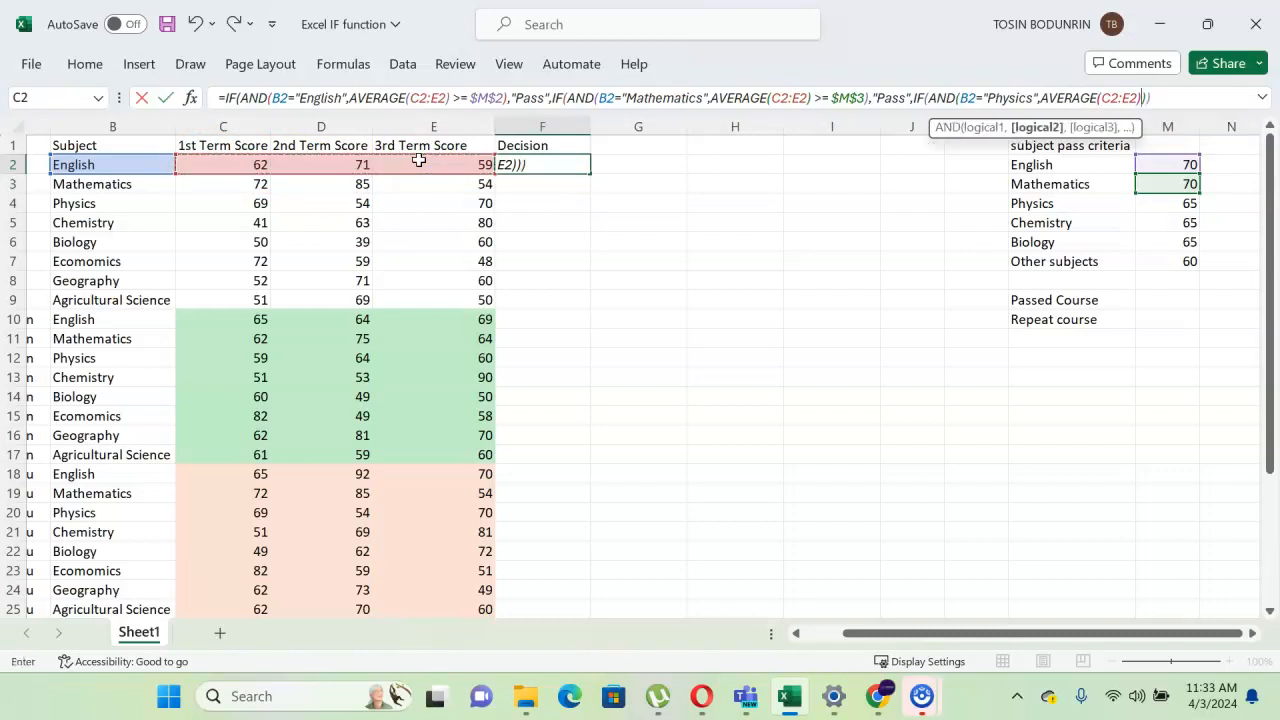
type(" >=")
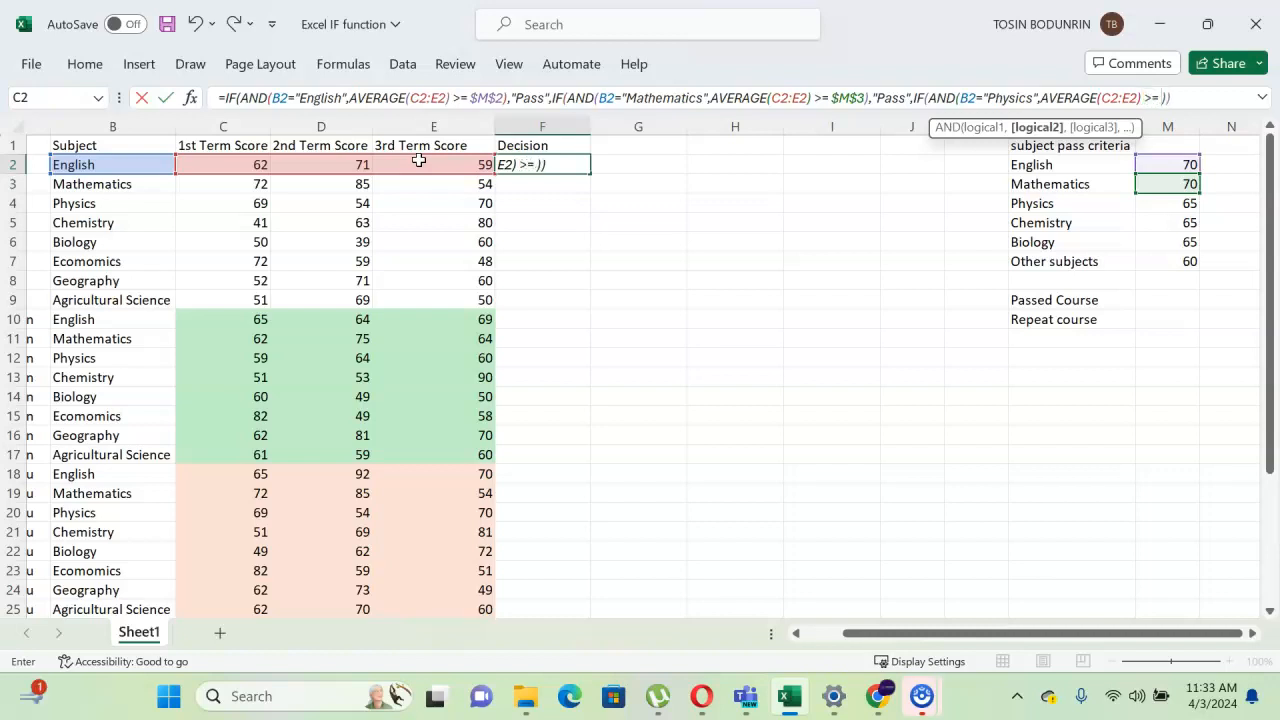
type(" 65")
type(",")
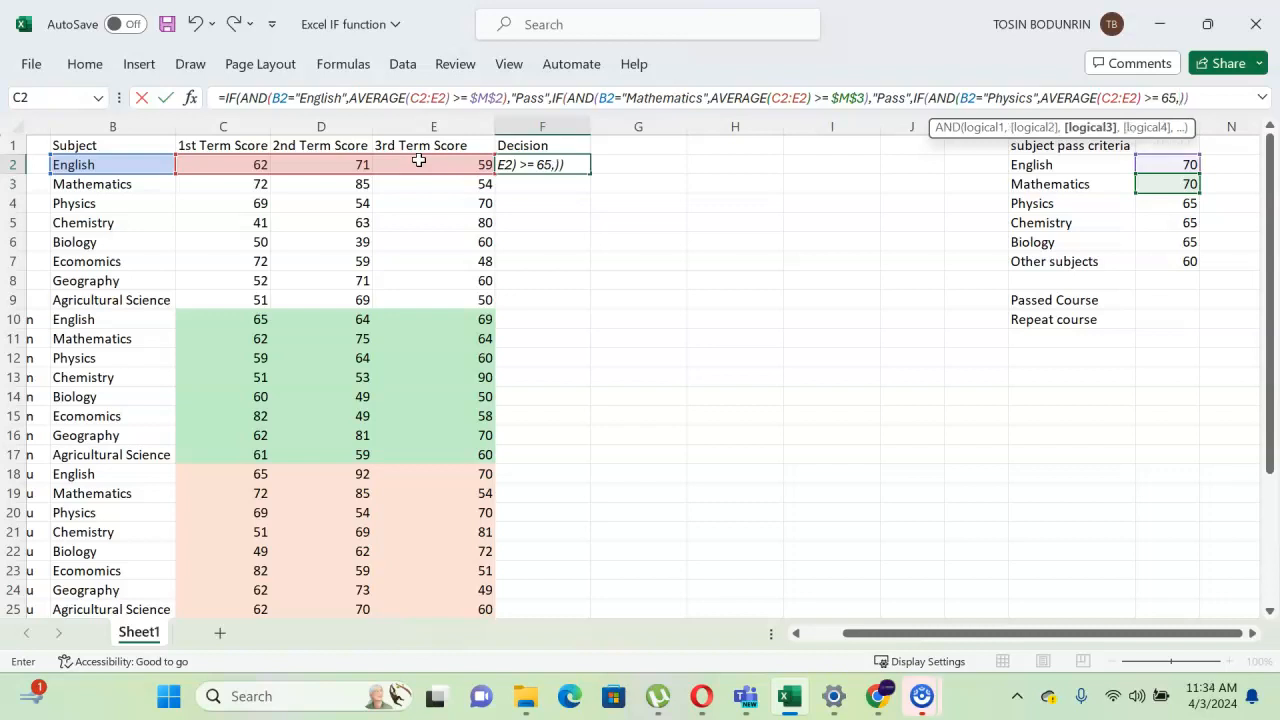
key("BackSpace")
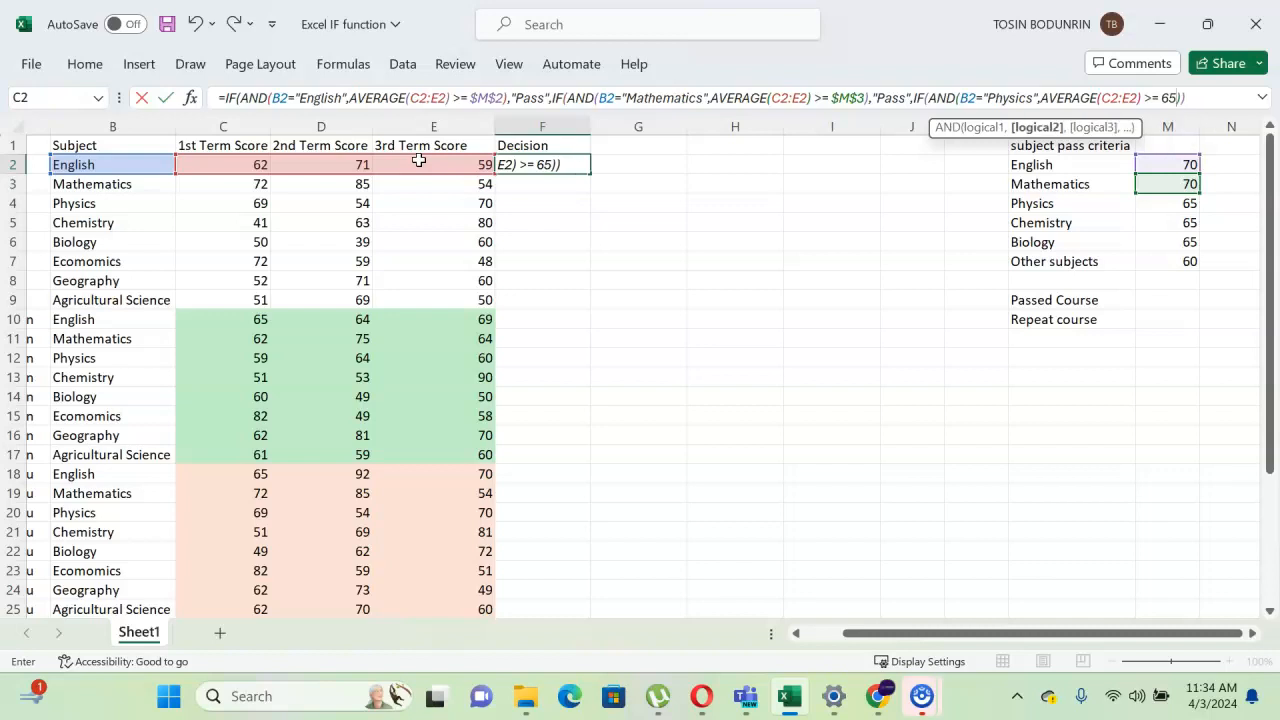
type(")")
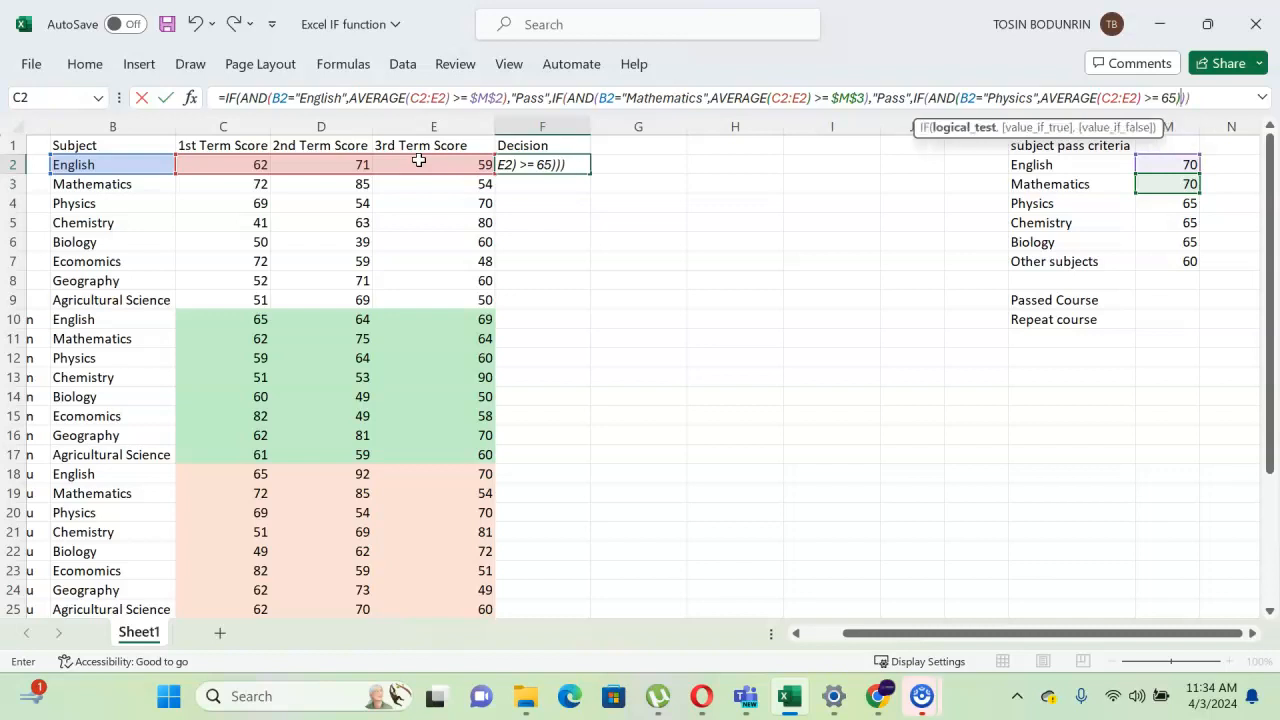
Enter "Pass" as the value if true for the Physics IF.
type(",")
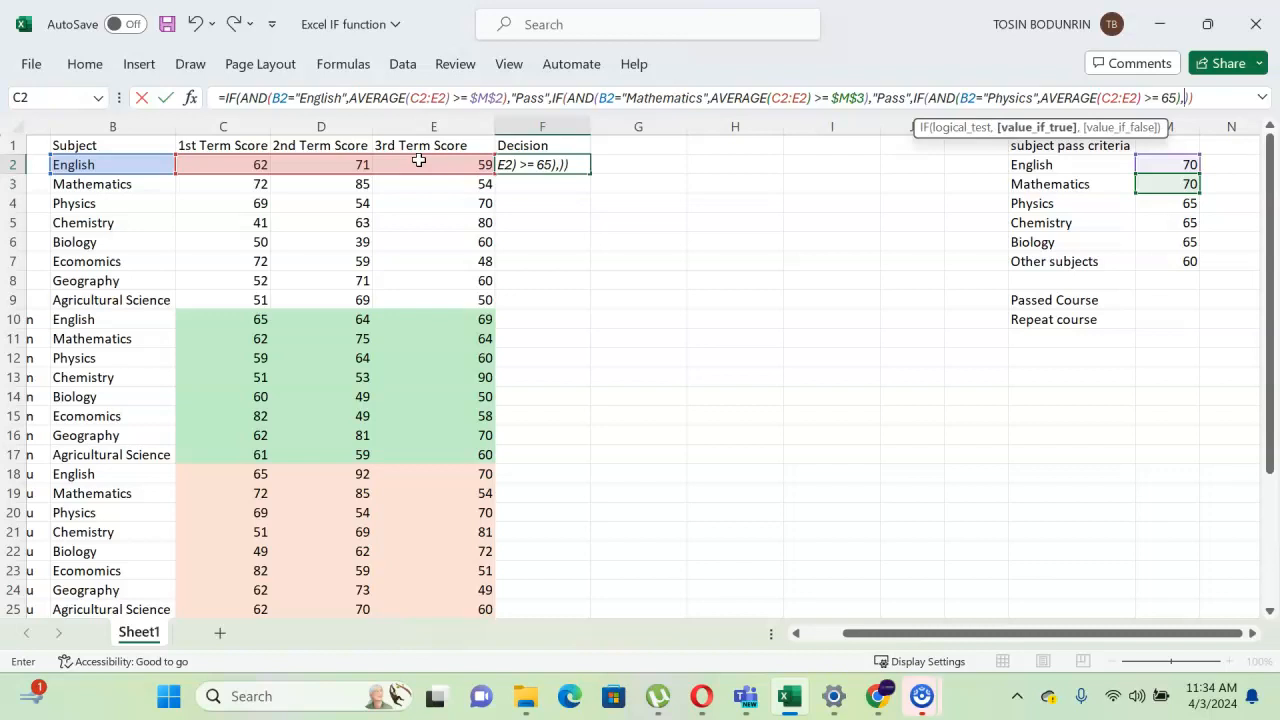
type("\"PAss")
key("BackSpace")
key("BackSpace")
key("BackSpace")
type("ass")
type("\"Pass")
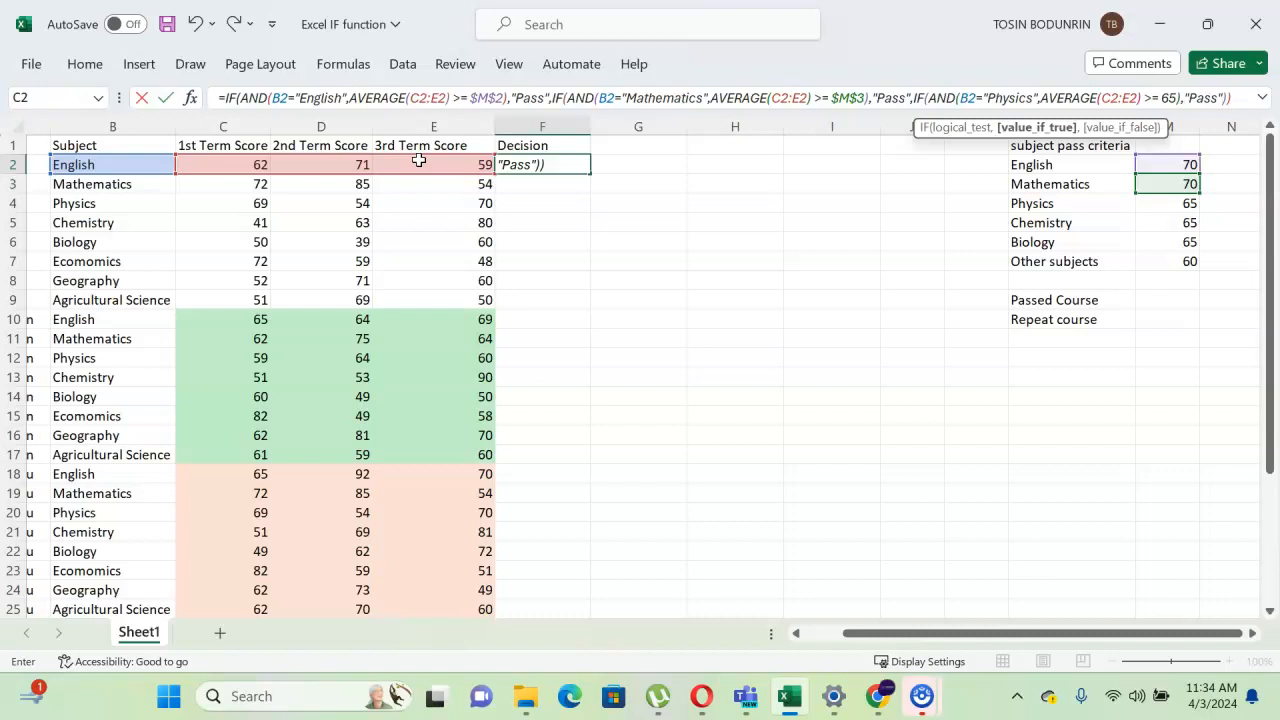
Nest another IF as the value if false of the Physics IF, testing B2="Chemistry".
type(",")
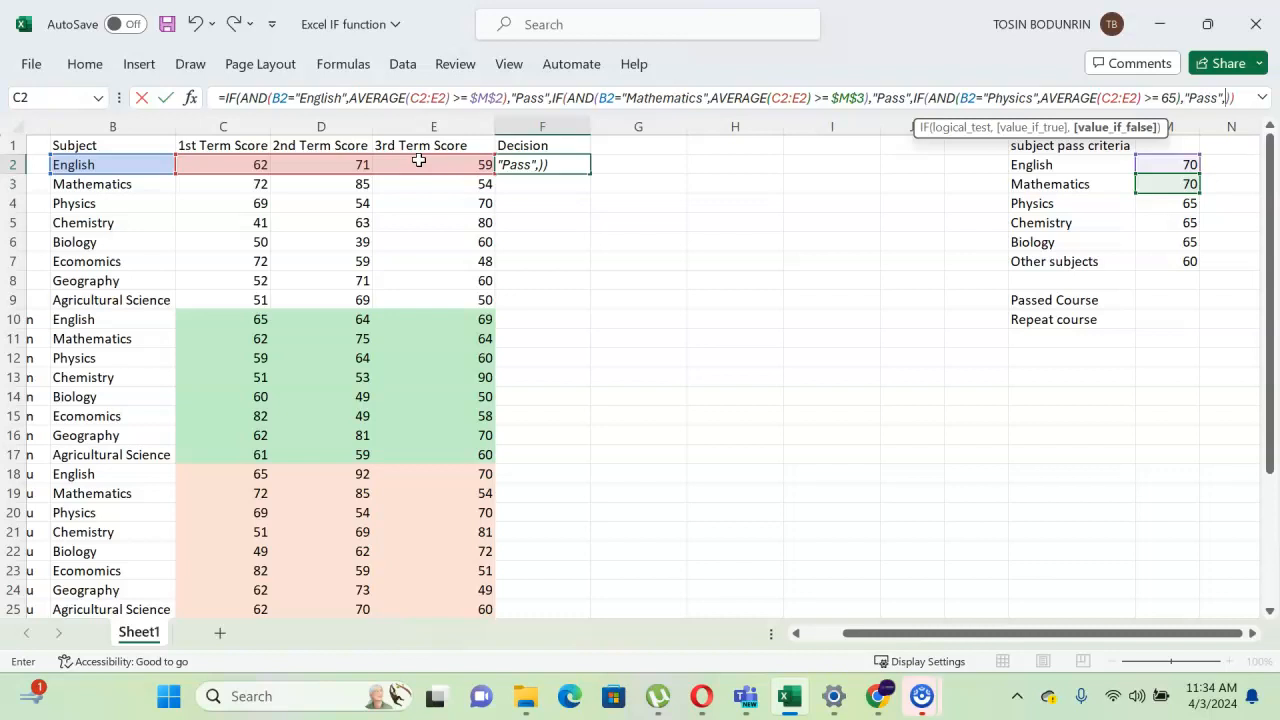
type("IF()")
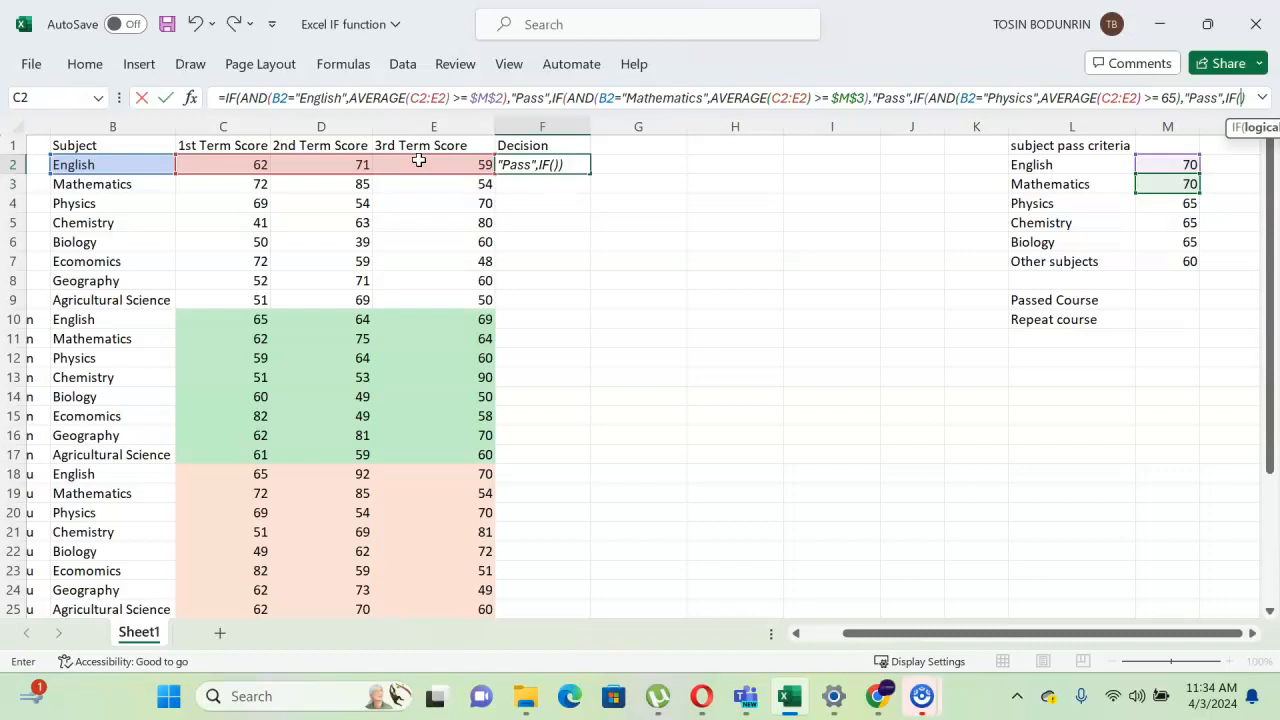
left_click(86, 164)
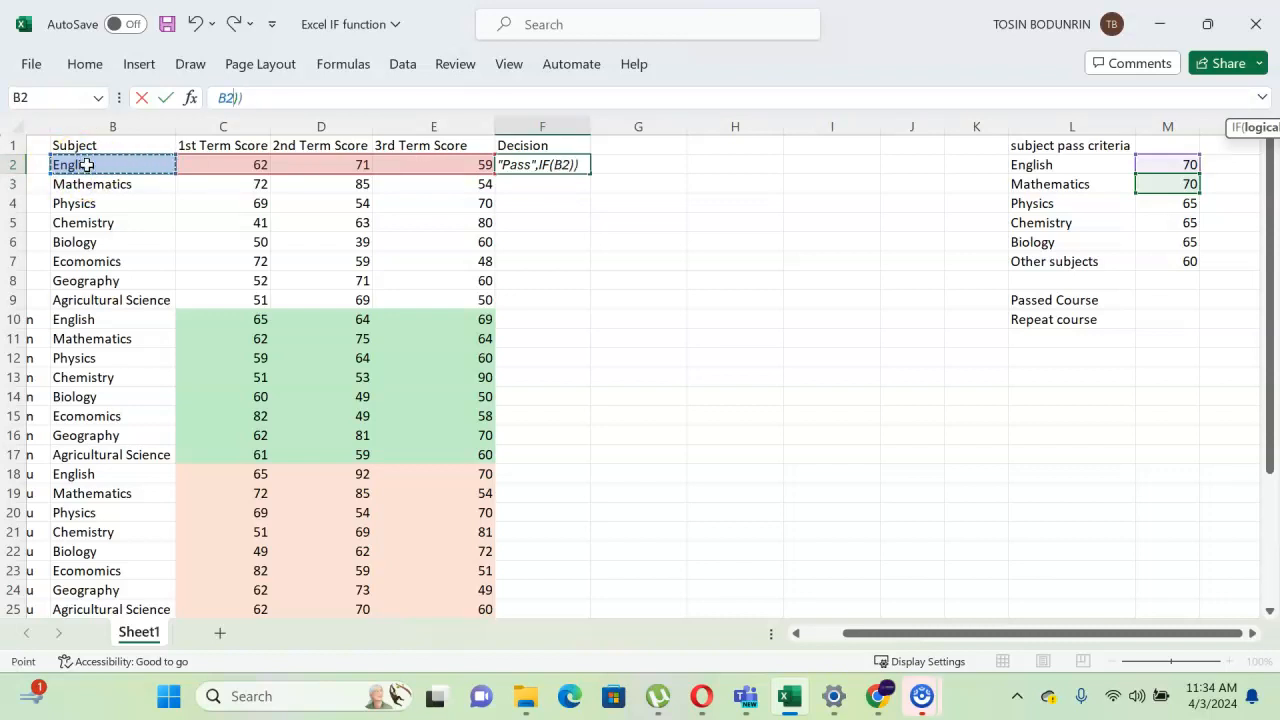
type("=")
type("\"")
type("Chemistr")
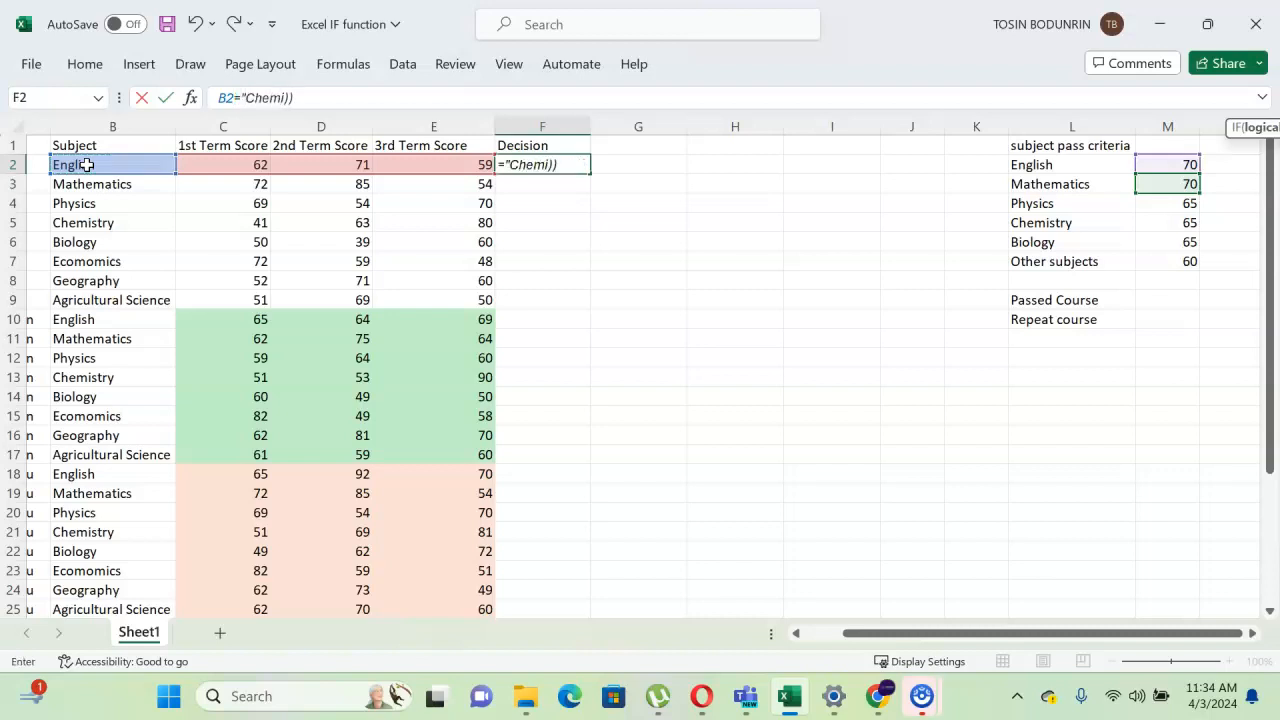
type("y\"")
type("\"")
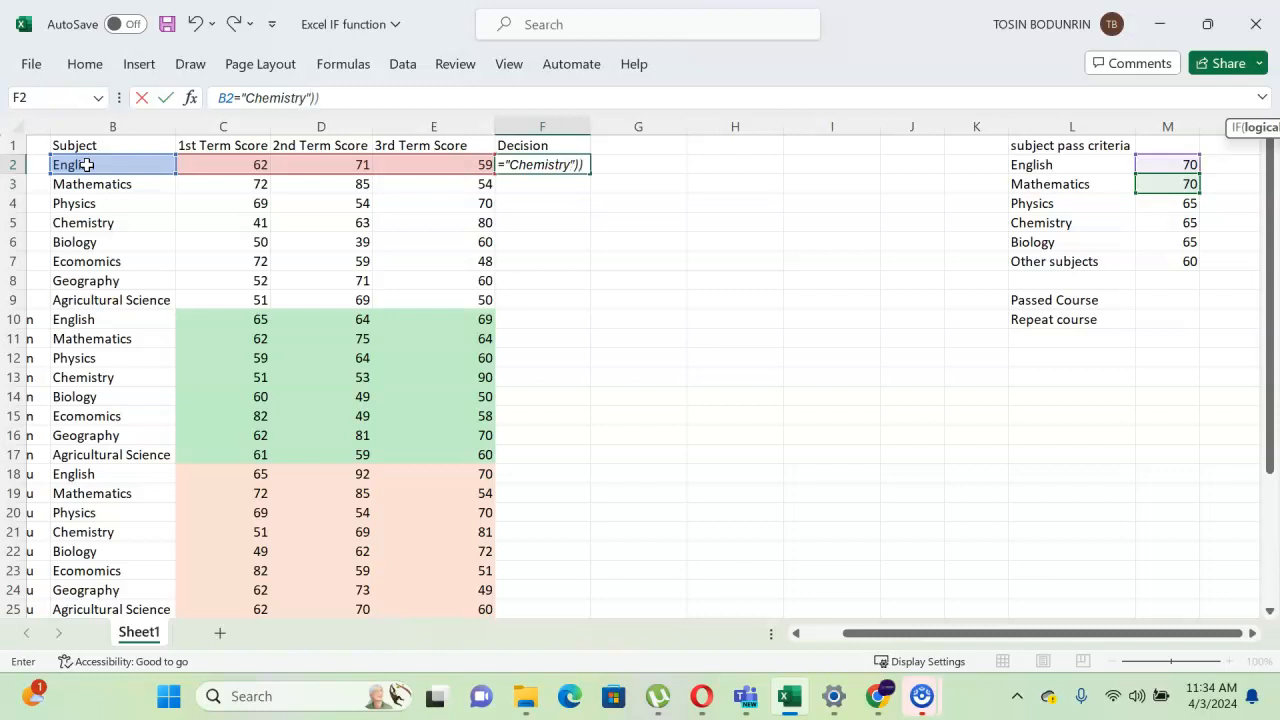
Expand the formula bar and open an AND test around the B2="Chemistry" condition in the nested IF.
left_click(1262, 100)
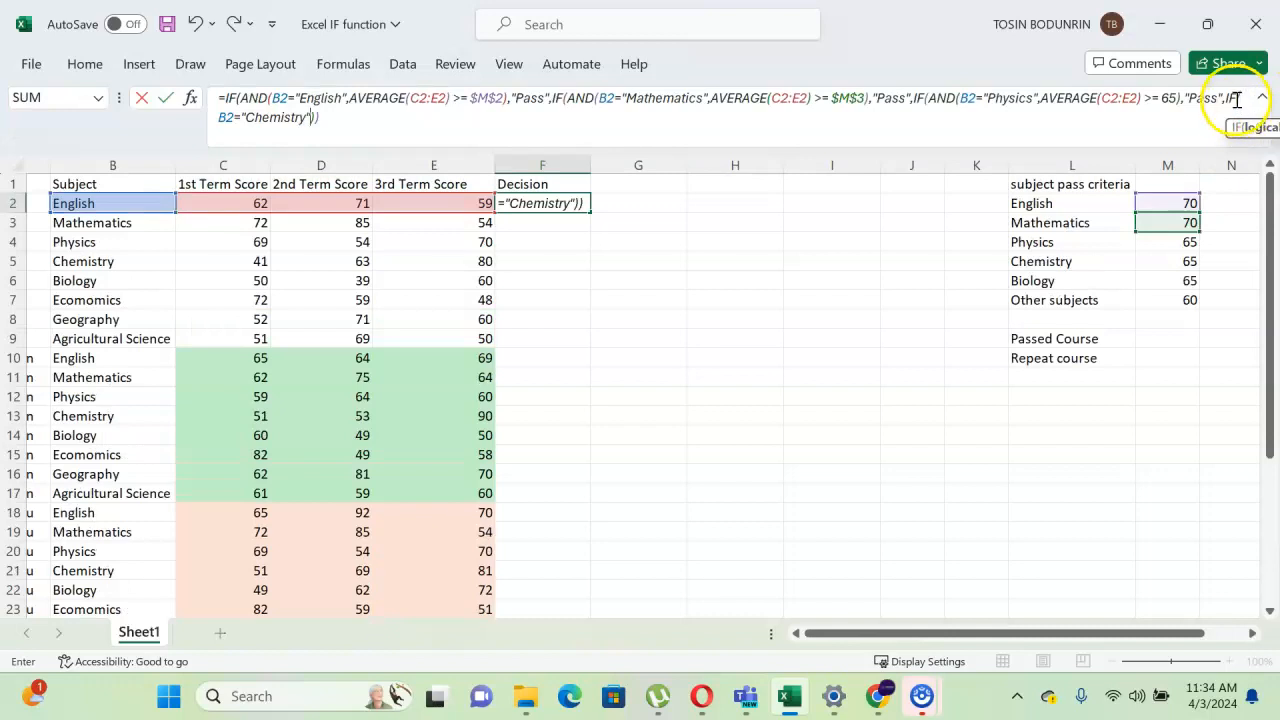
left_click(1240, 100)
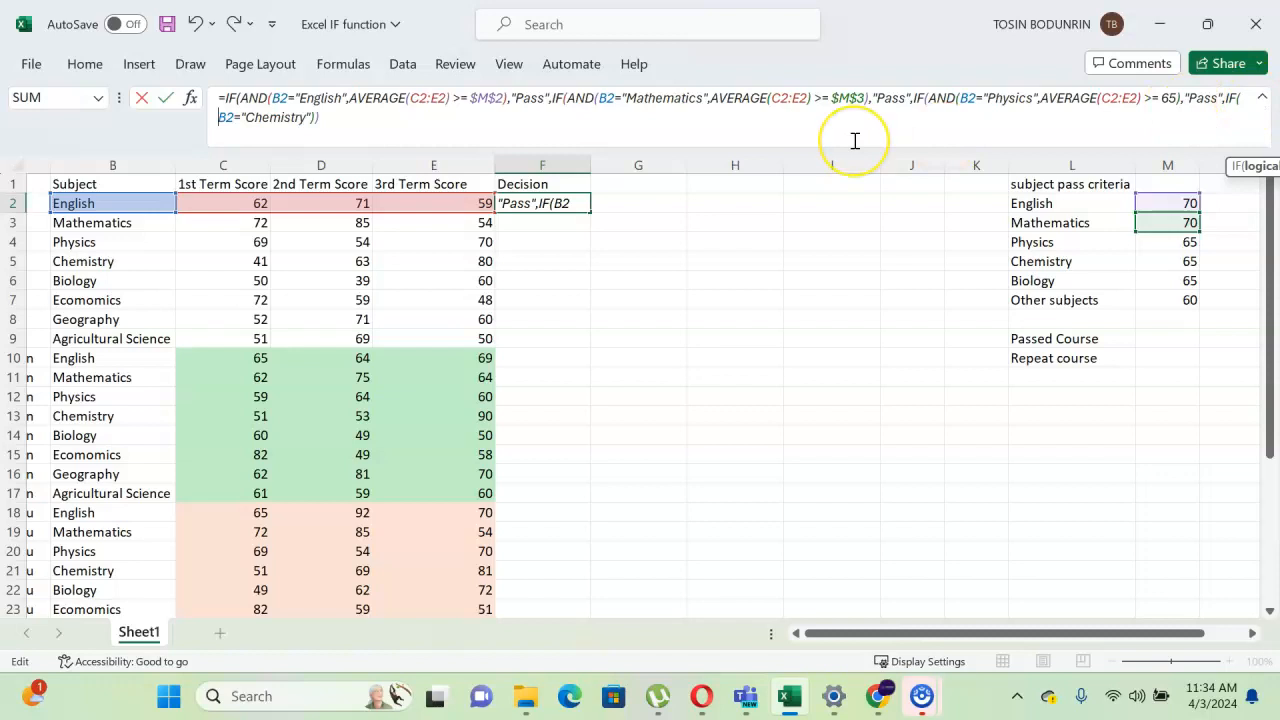
type("AND(")
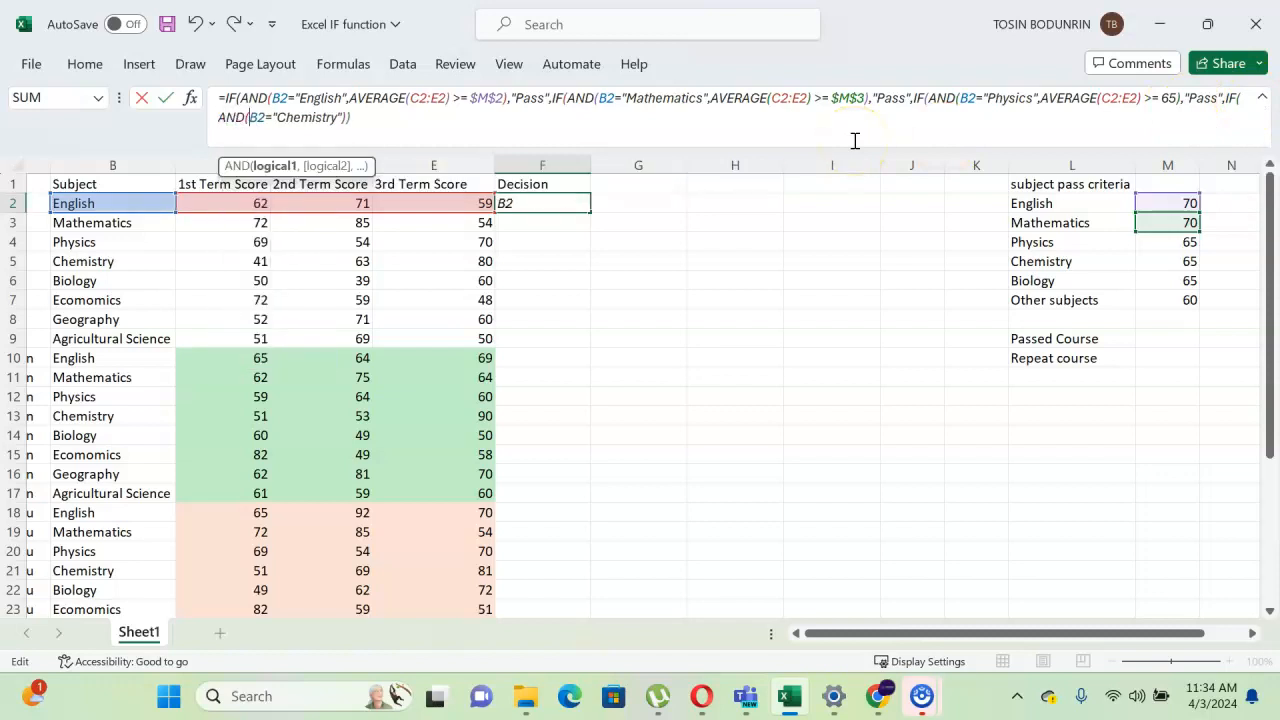
Add AVERAGE(C2:E2) >= 65 as the second condition of the Chemistry AND test and close the test.
left_click(344, 117)
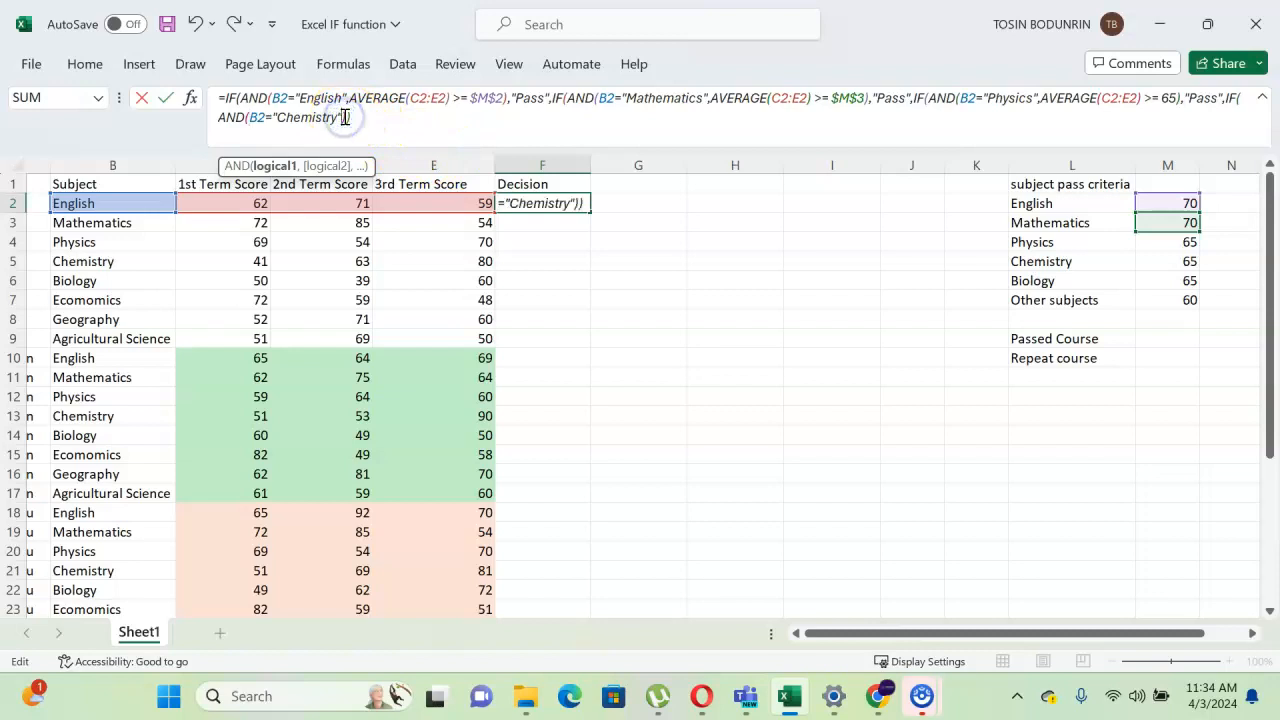
type(",")
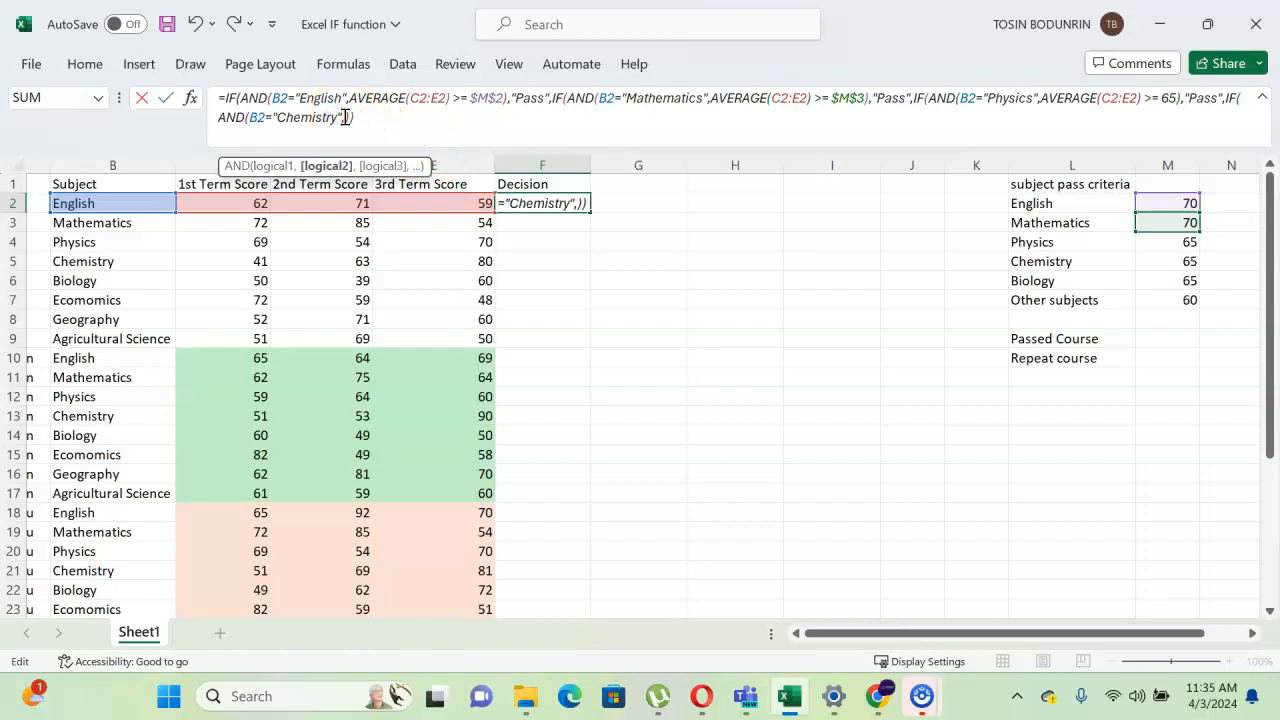
left_click(326, 168)
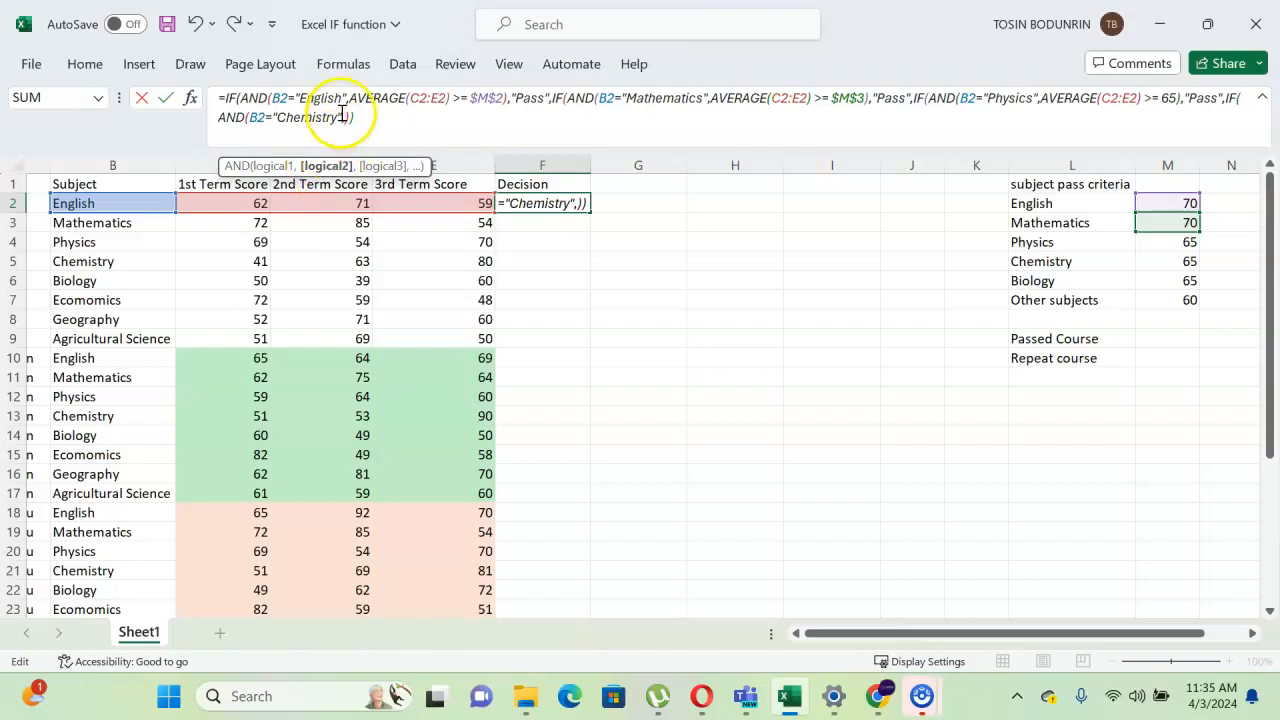
type("avera")
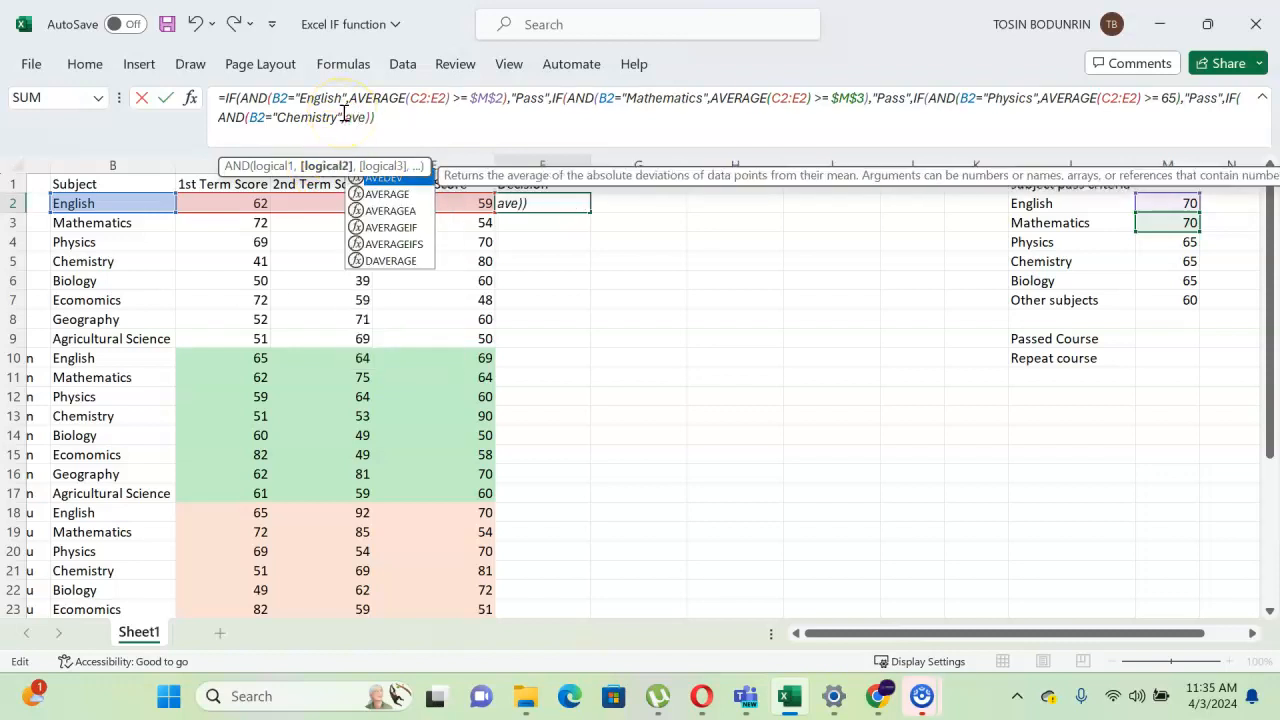
key("Tab")
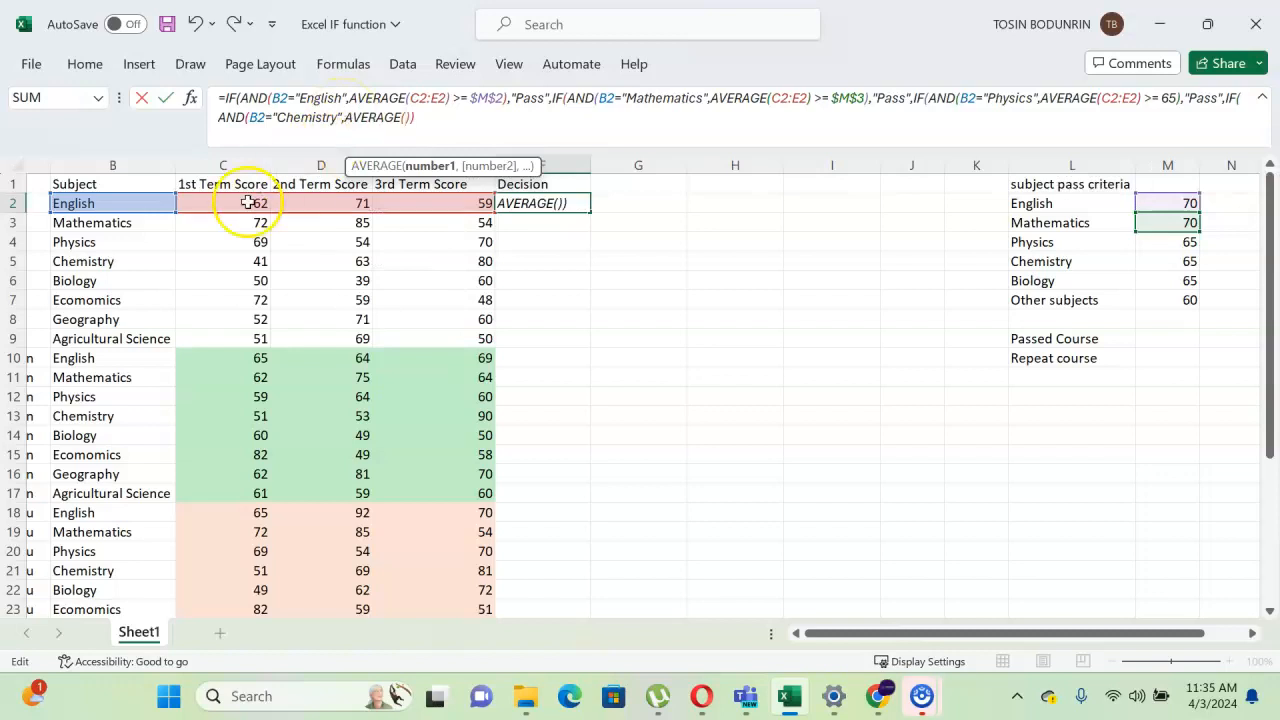
left_click_drag(201, 205, 441, 203)
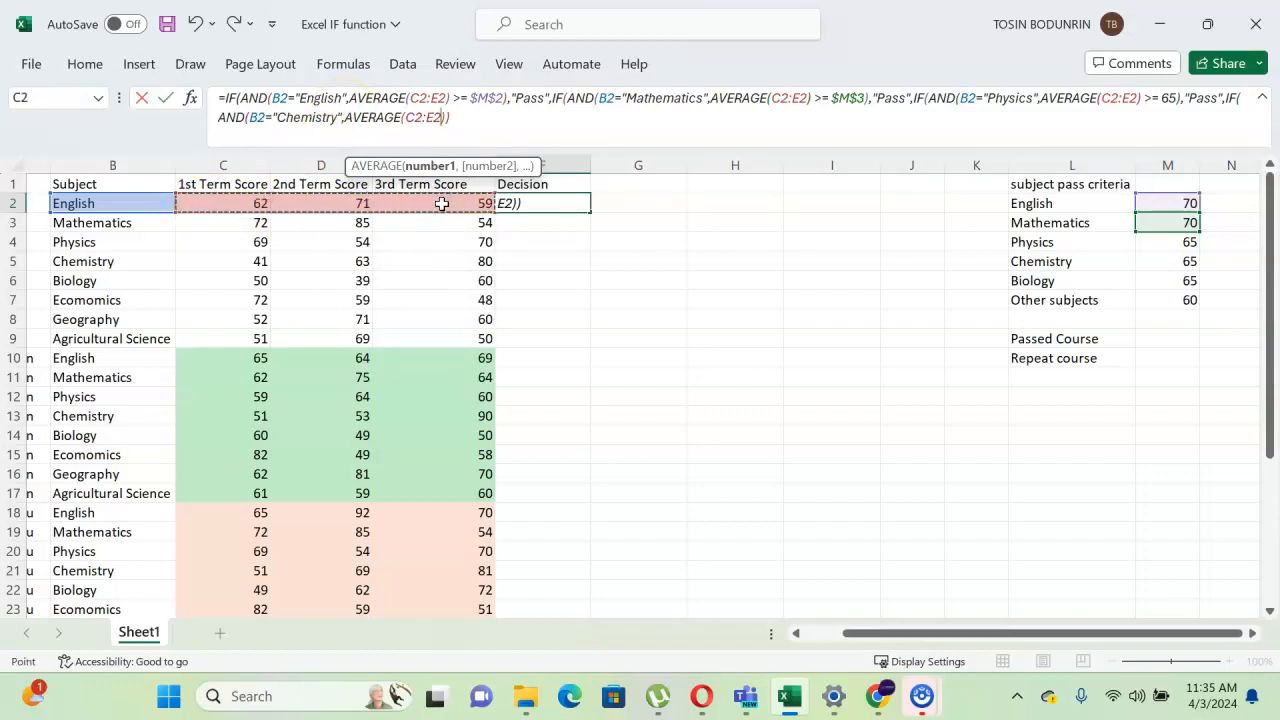
type(")")
type(" >= ")
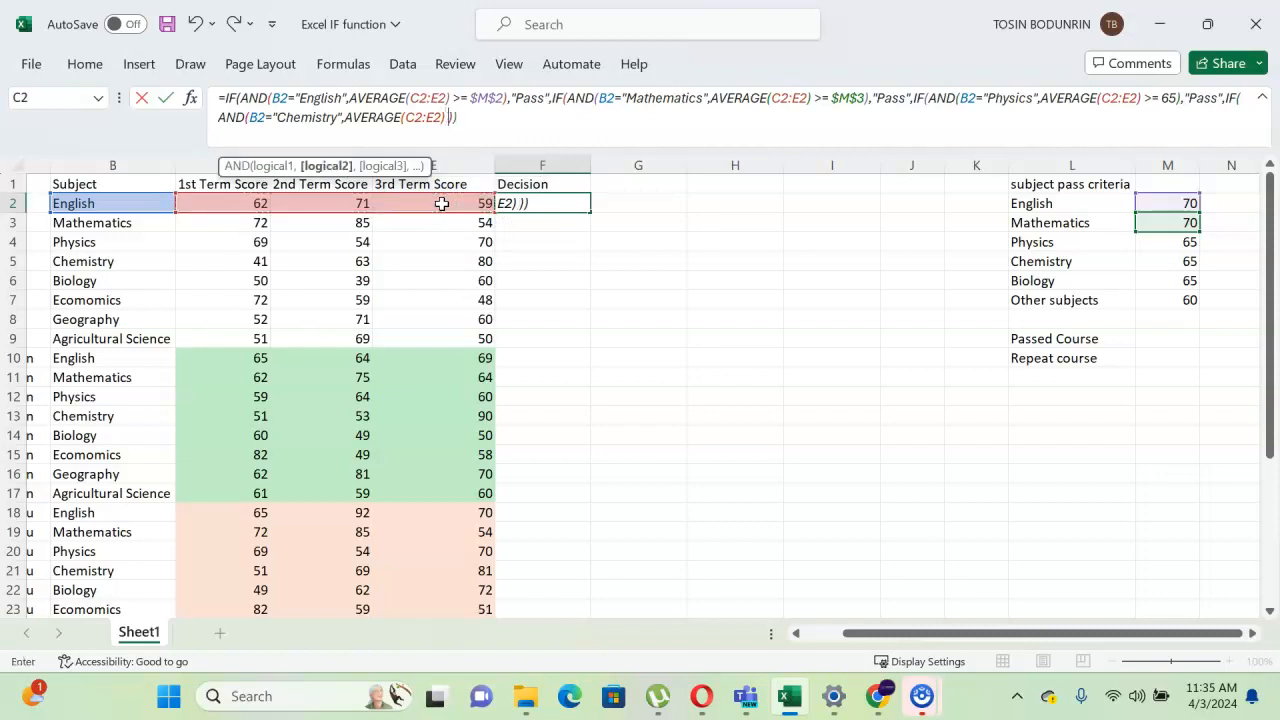
type("65),")
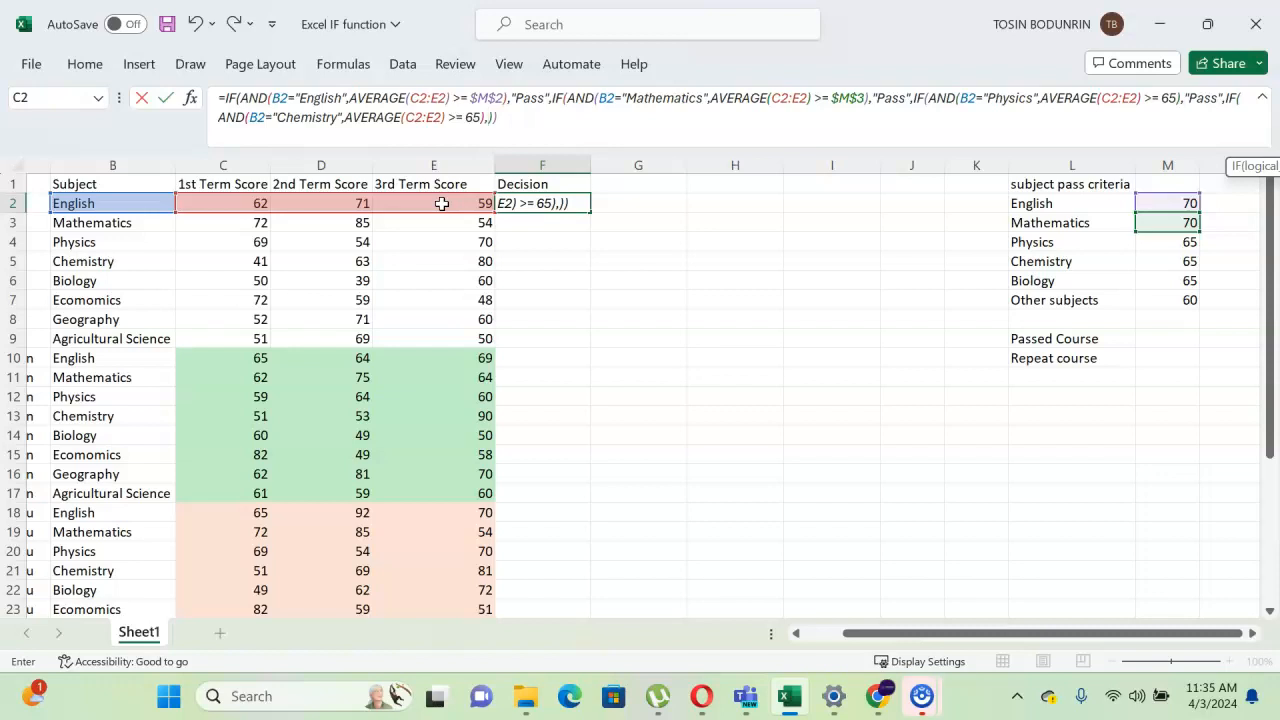
key("BackSpace")
key("BackSpace")
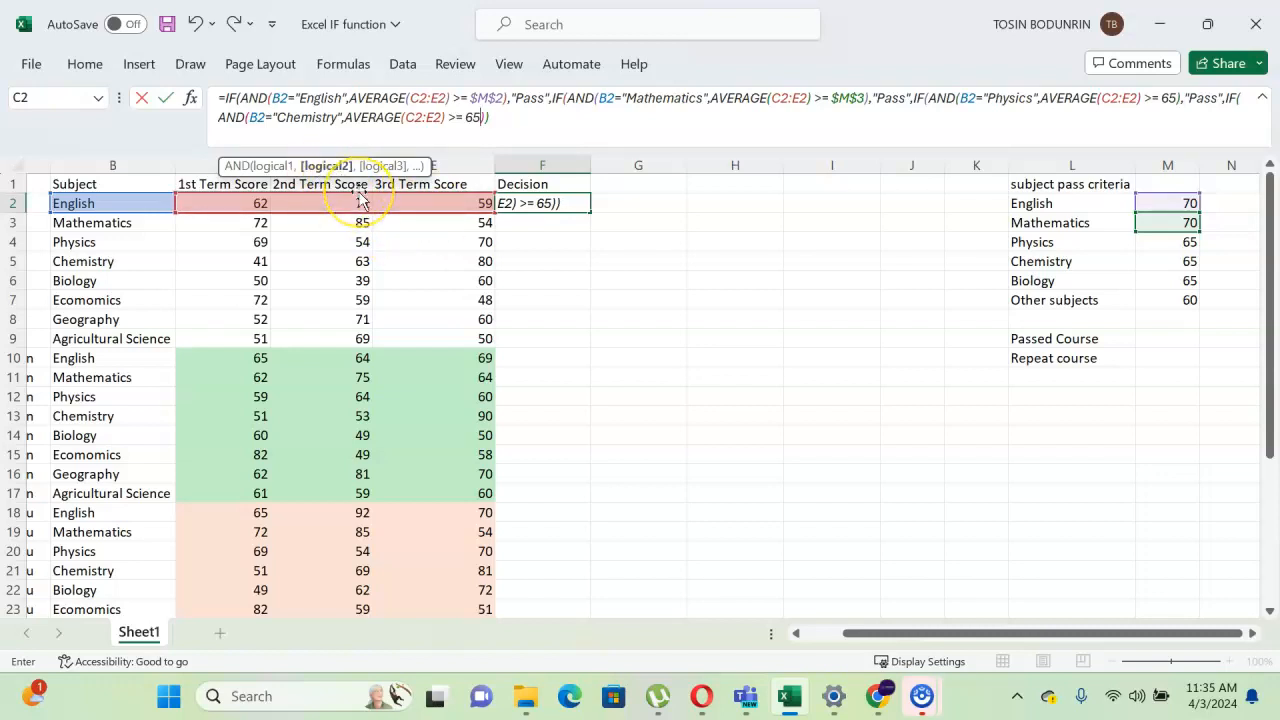
type(")")
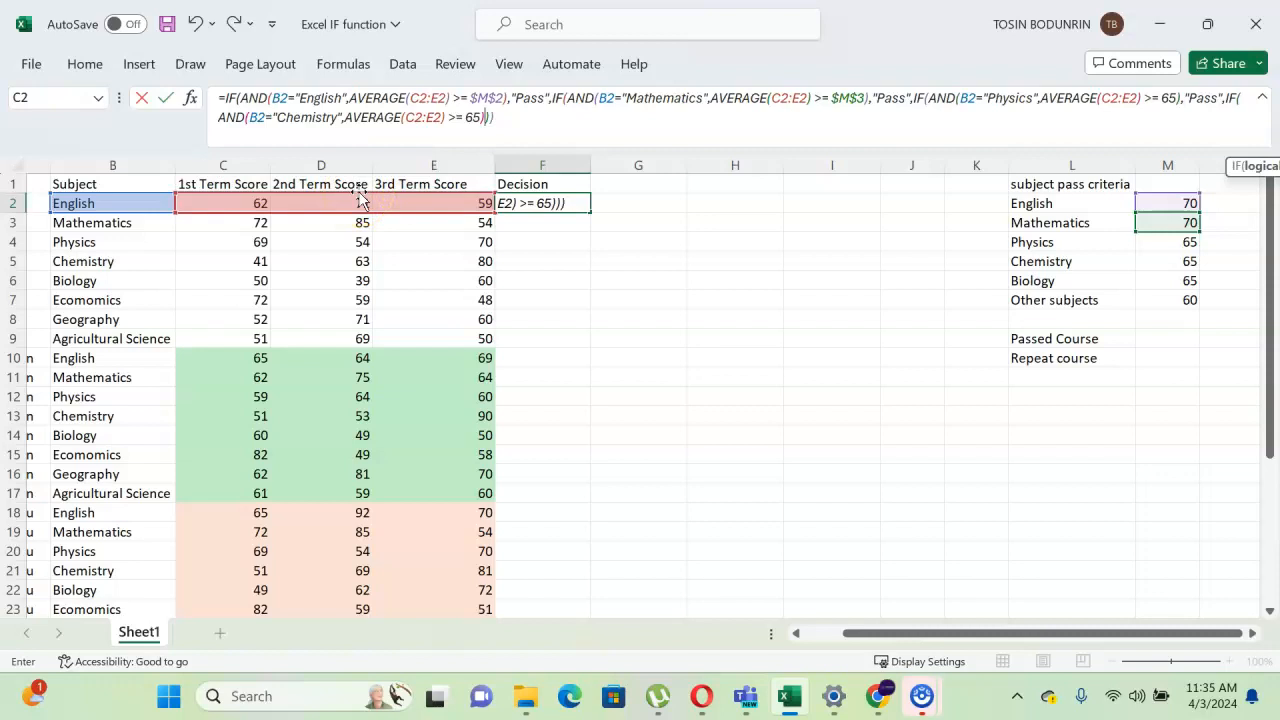
Enter "Pass" as the value if true for the Chemistry IF.
type(",")
type("\"")
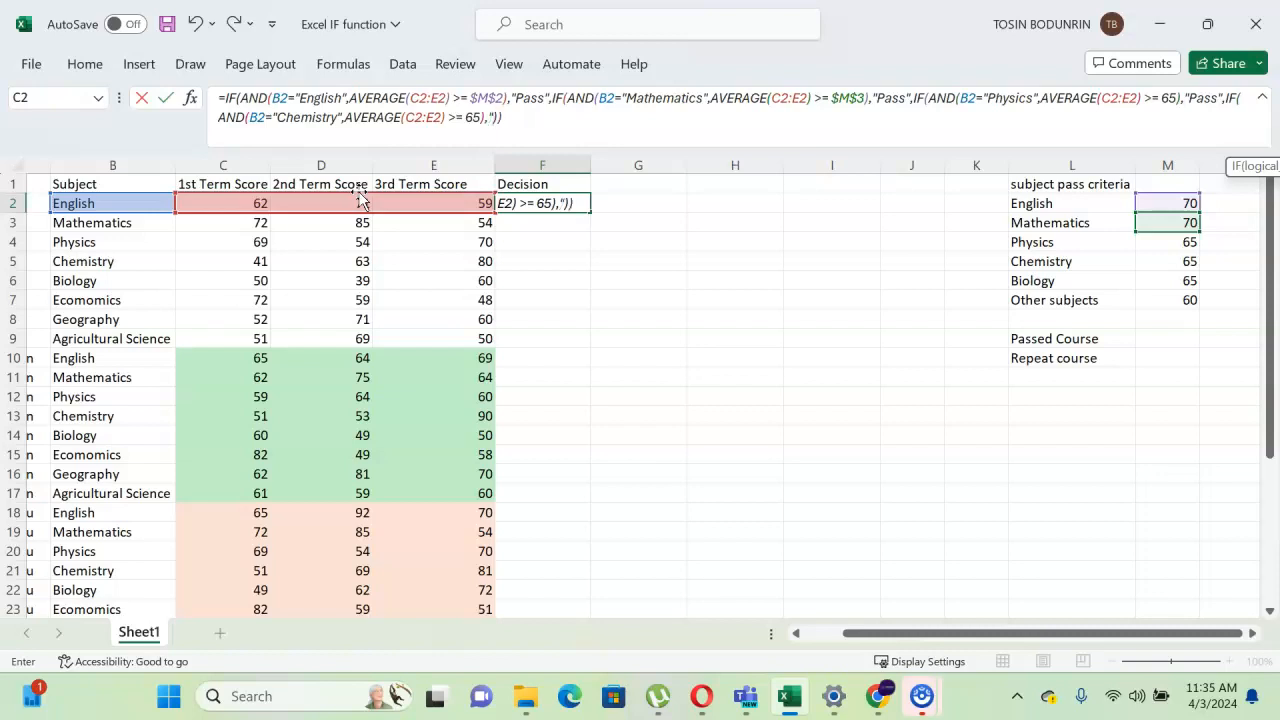
type("Pass")
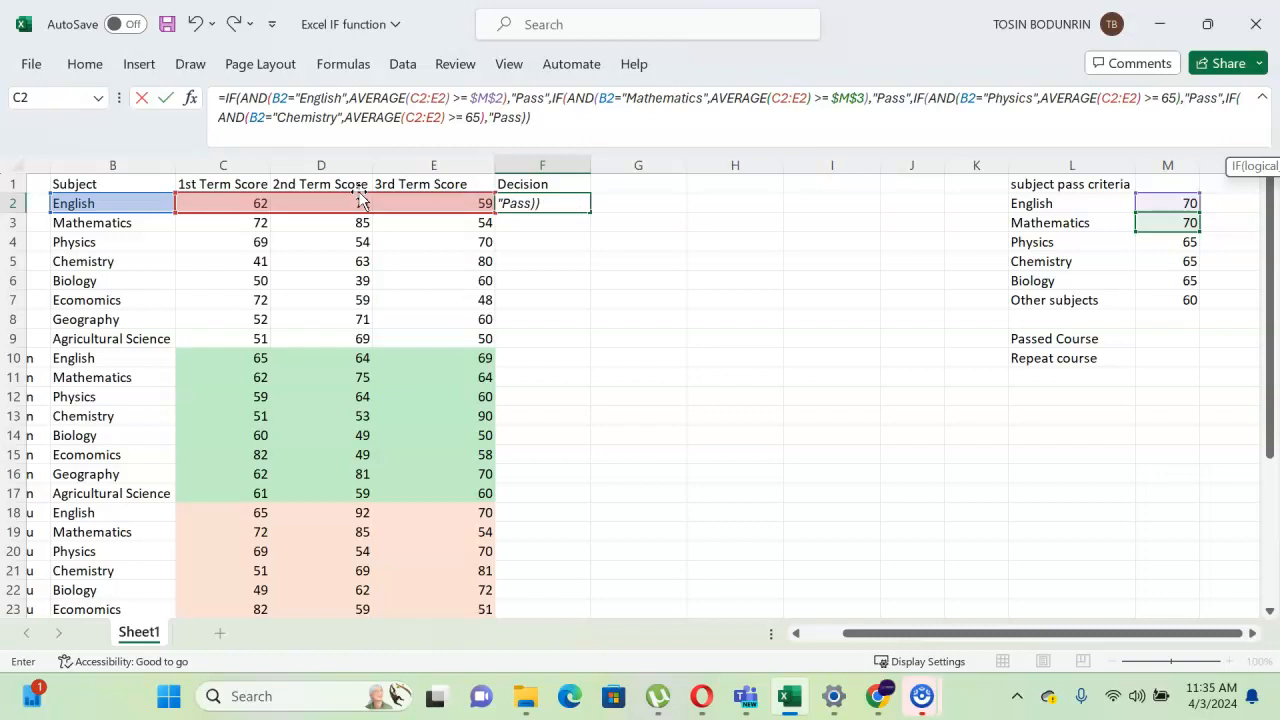
type("\",")
Nest another IF as the value if false of the Chemistry IF, testing B2="Biology".
type("IF(")
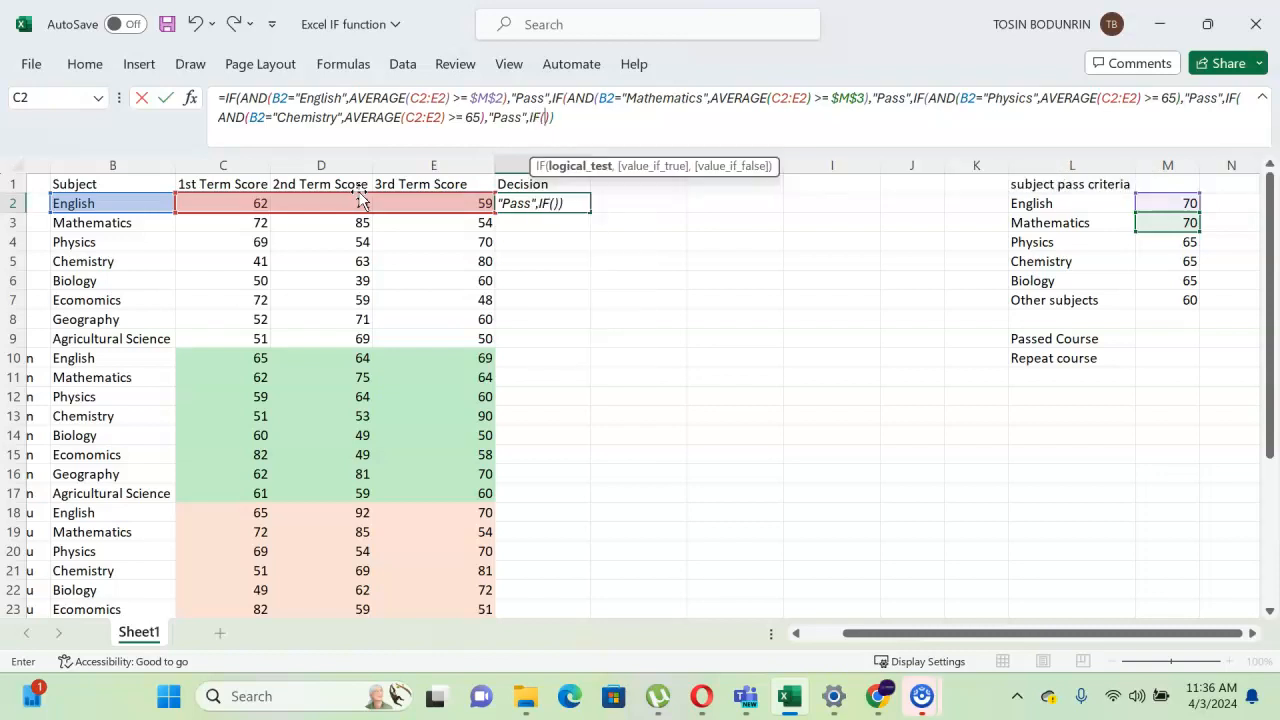
left_click(114, 204)
type("=")
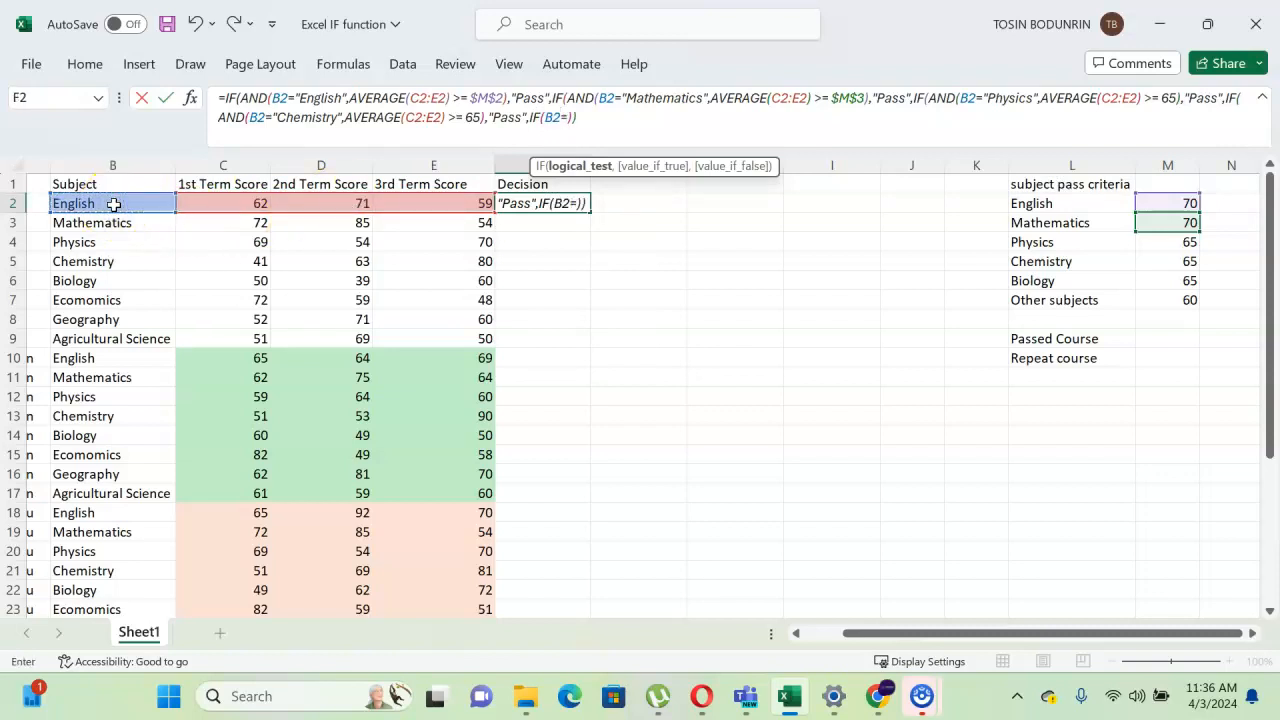
type("\"Biolo")
type("gy\"")
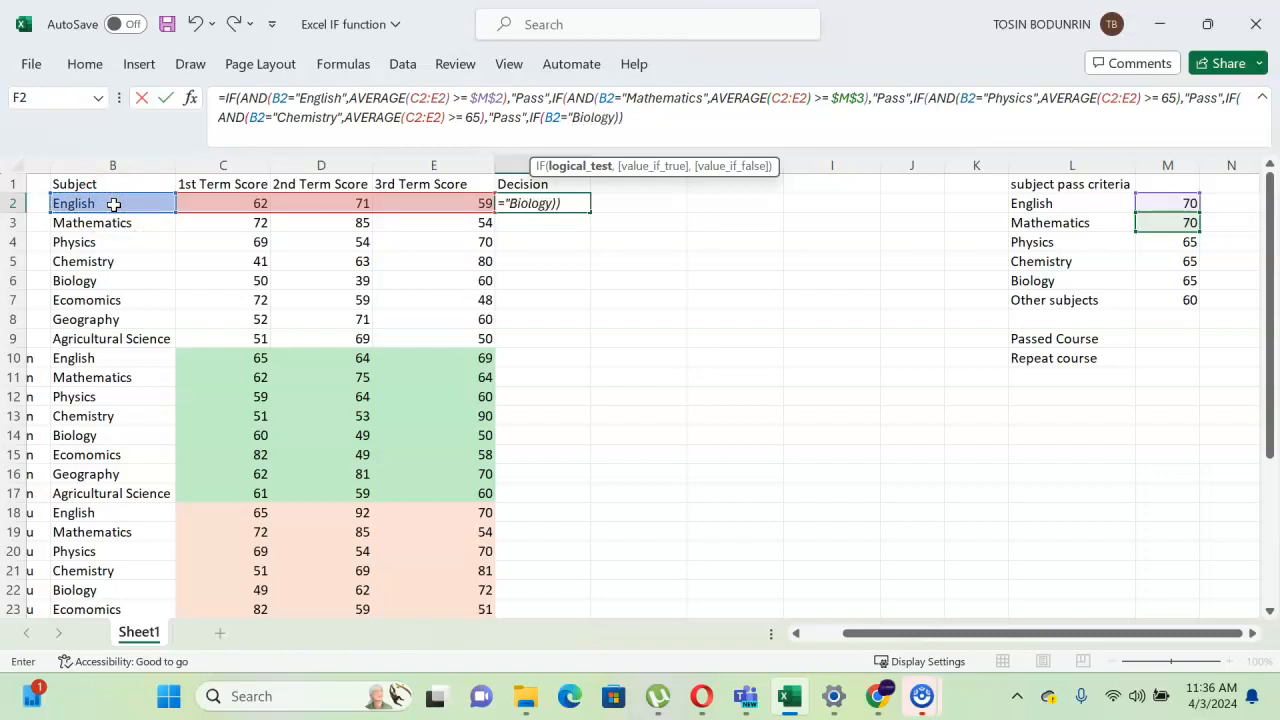
type("\"")
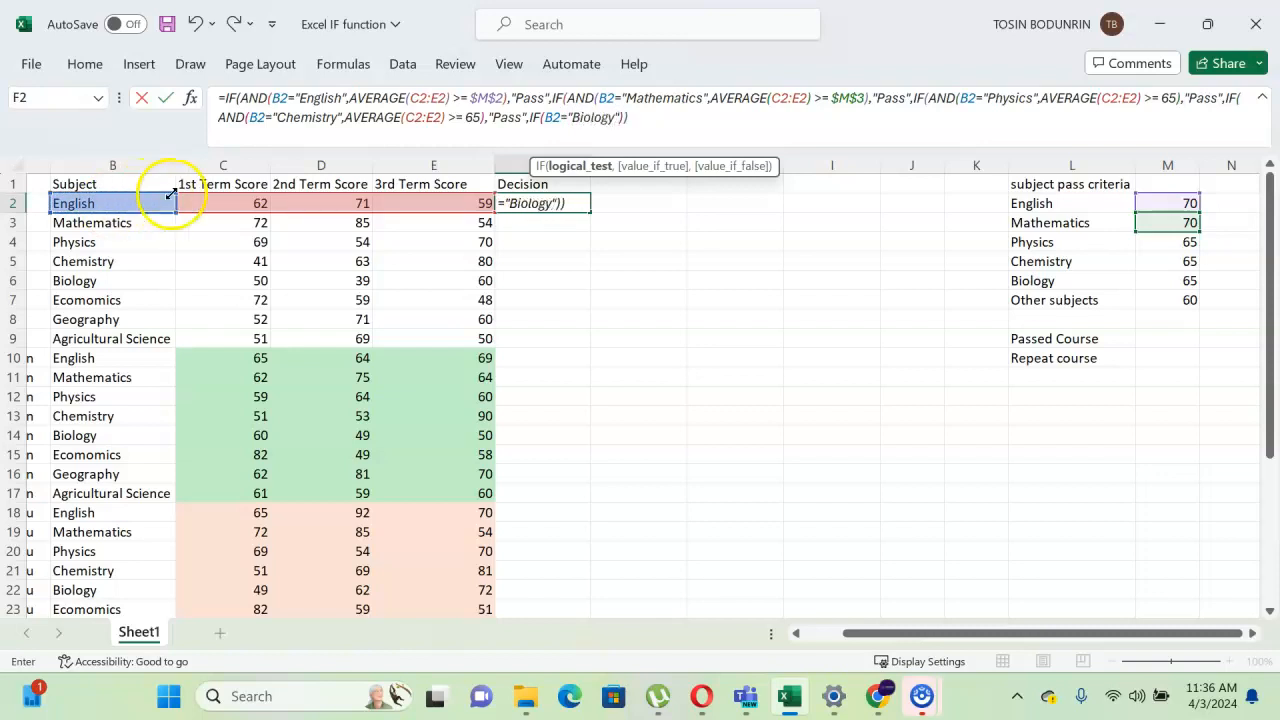
Open an AND test around the B2="Biology" condition in the newest nested IF.
left_click(545, 118)
type("and")
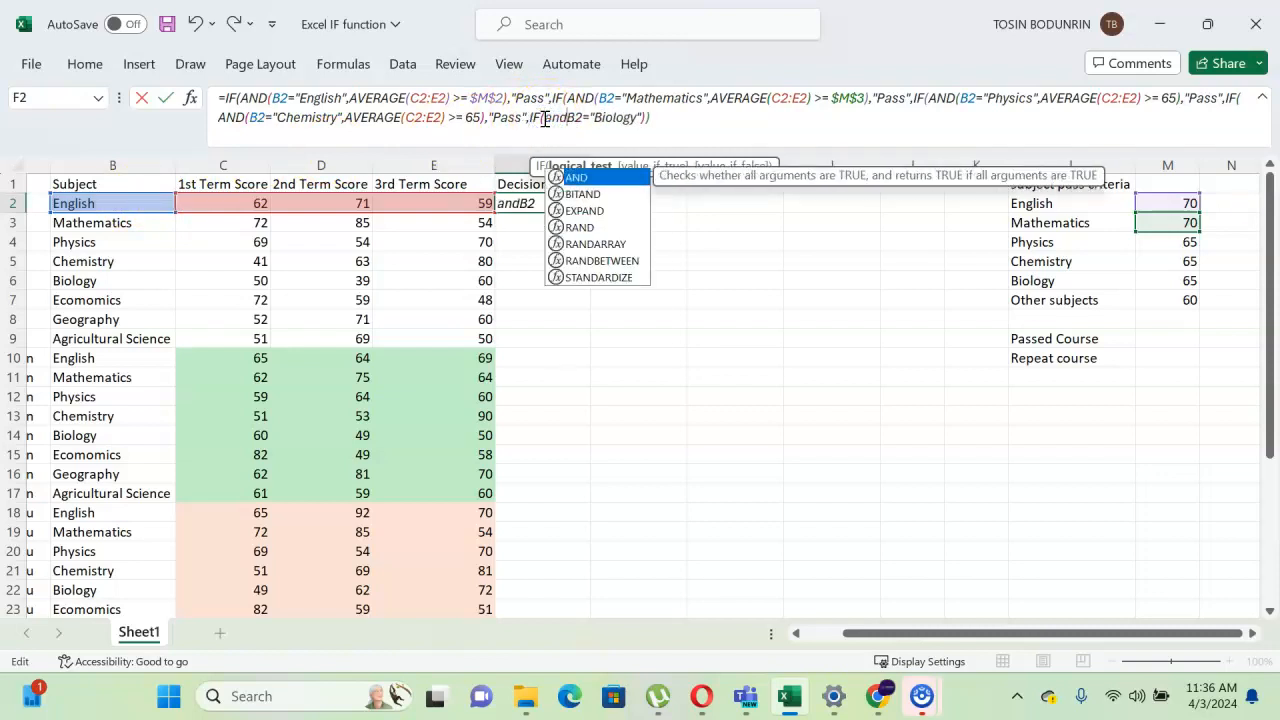
key("Tab")
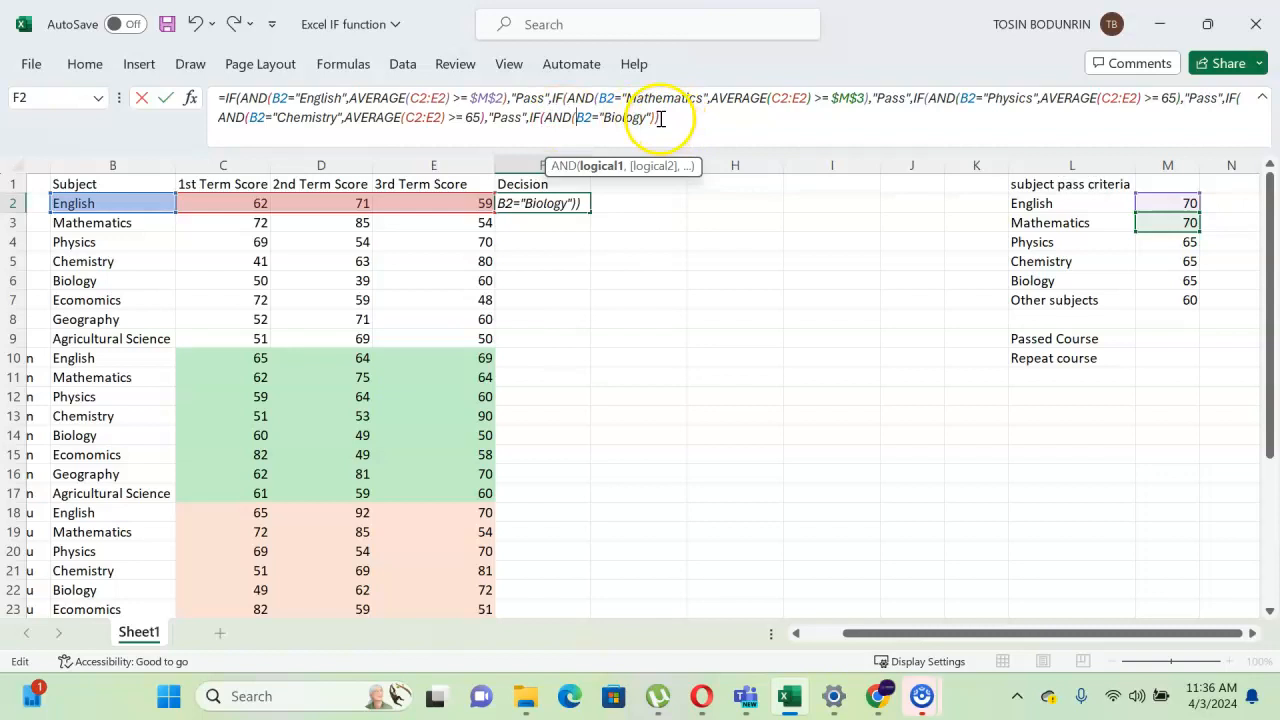
Add AVERAGE(C2:E2) >= 65 as the second condition of the Biology AND test and close the test.
left_click(653, 118)
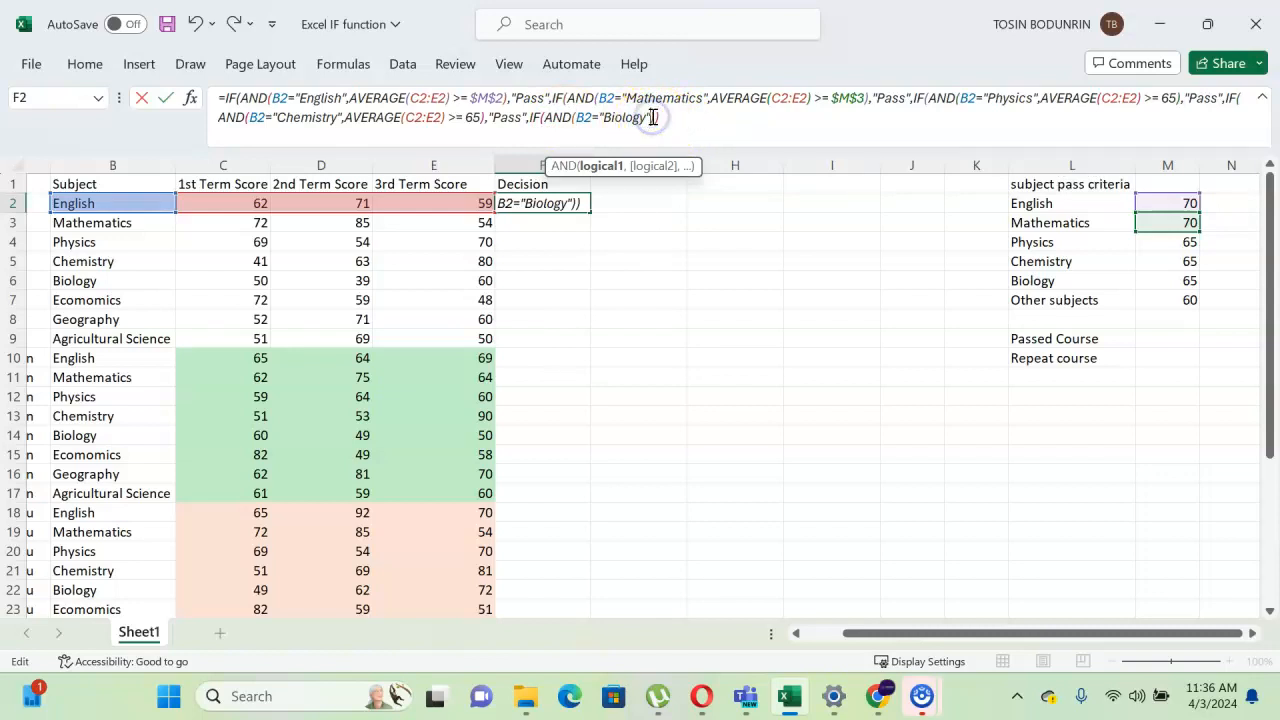
type(",average")
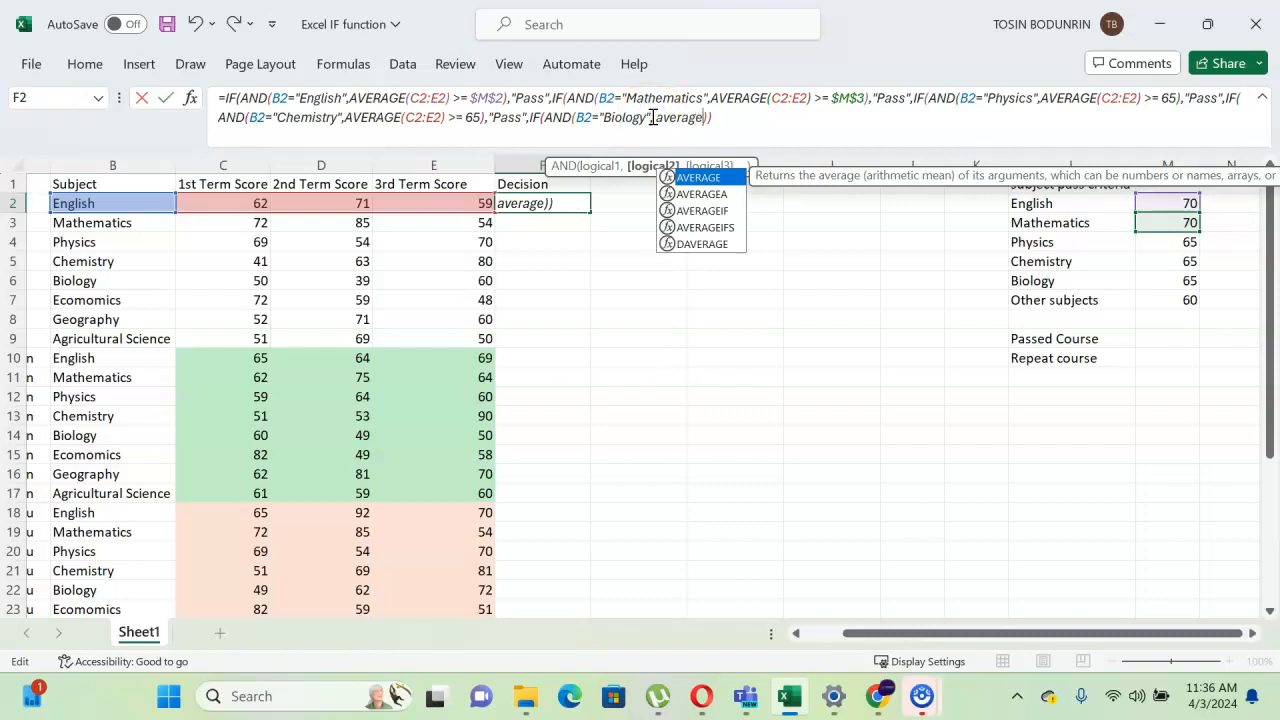
key("Tab")
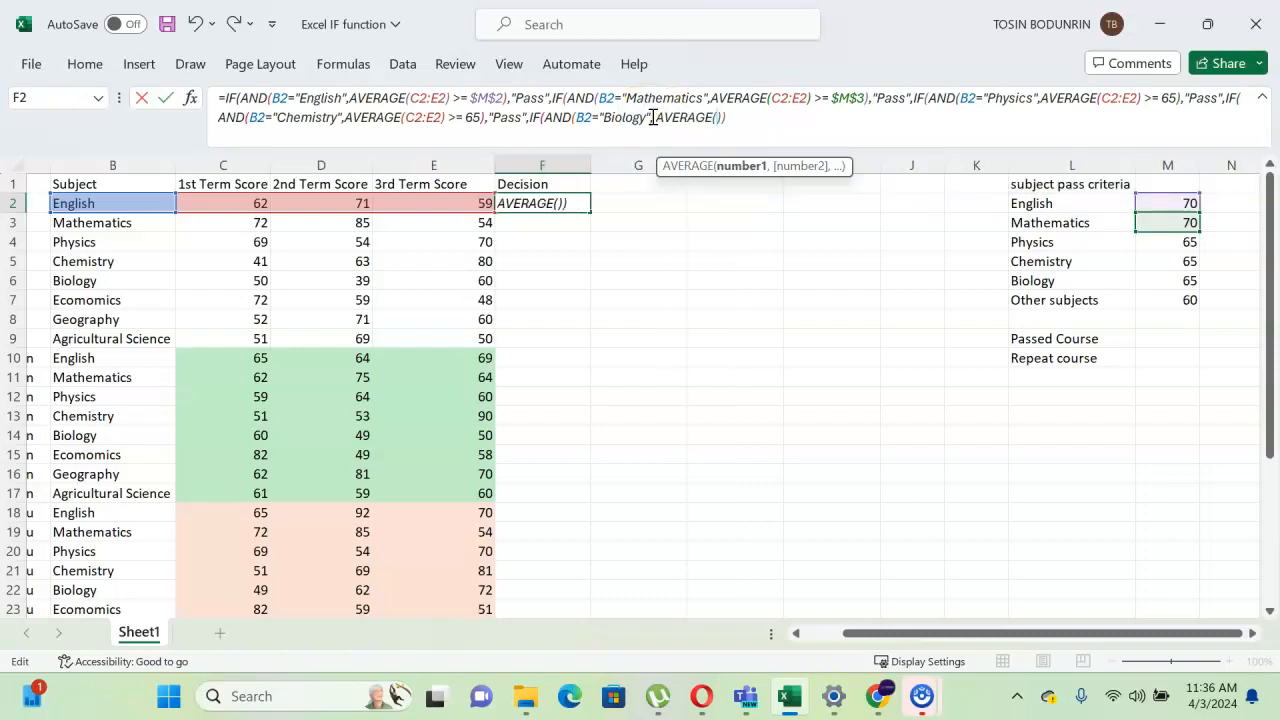
left_click_drag(232, 205, 440, 205)
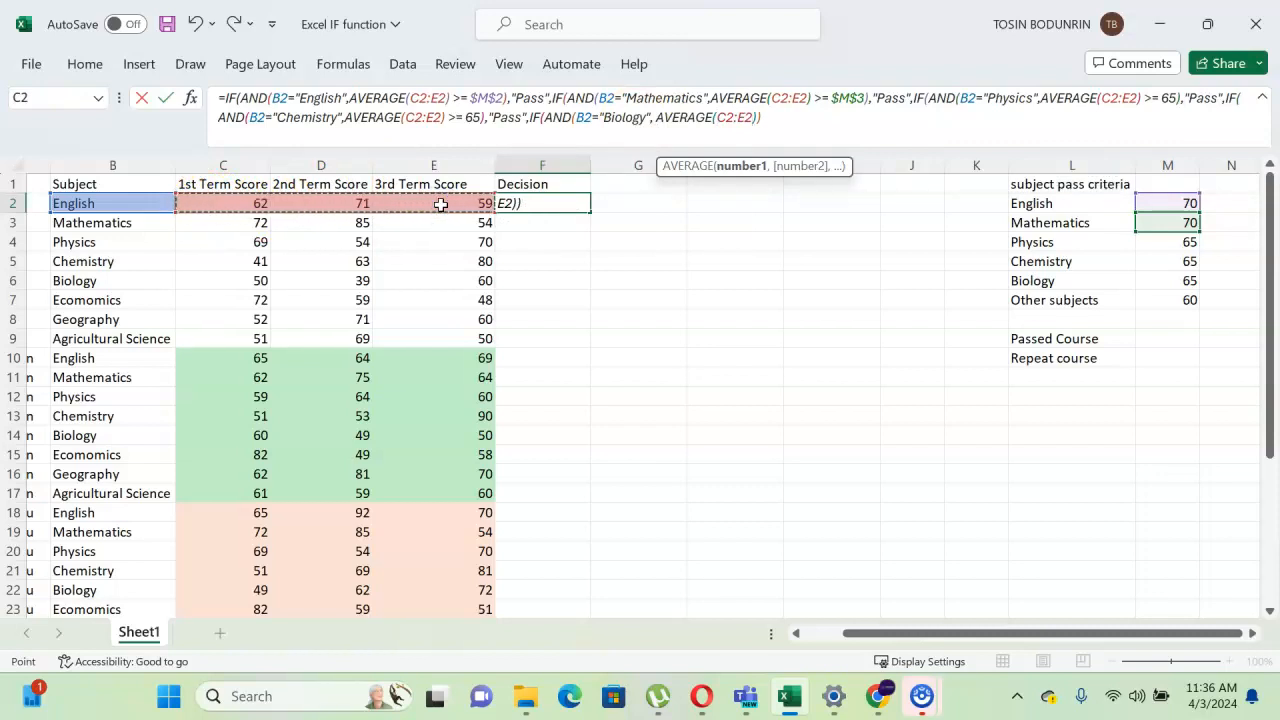
type(") >= ")
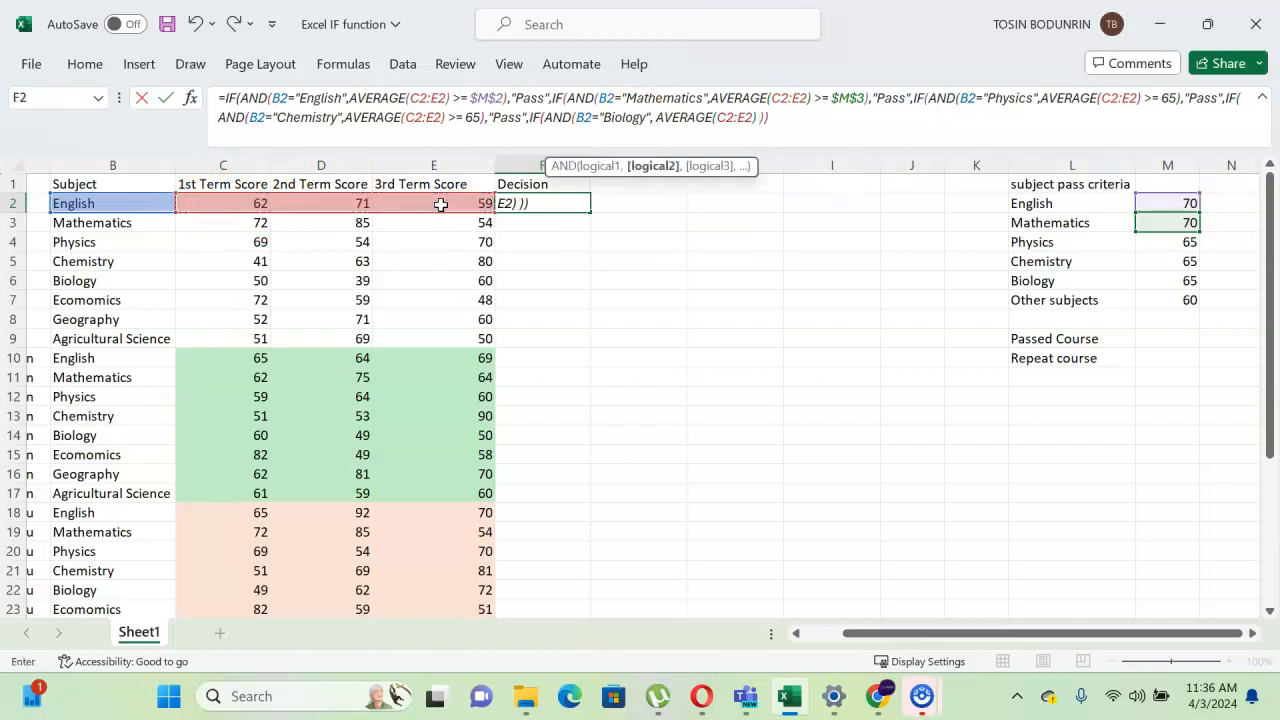
type("65")
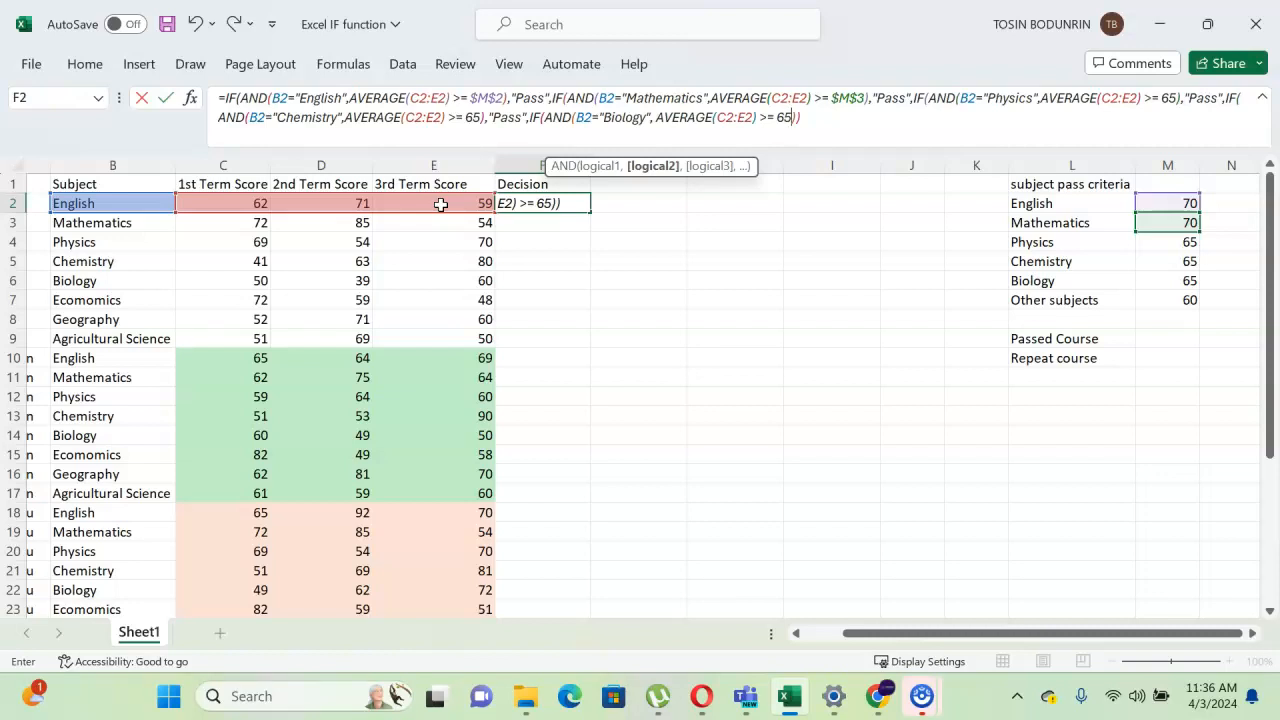
type(")")
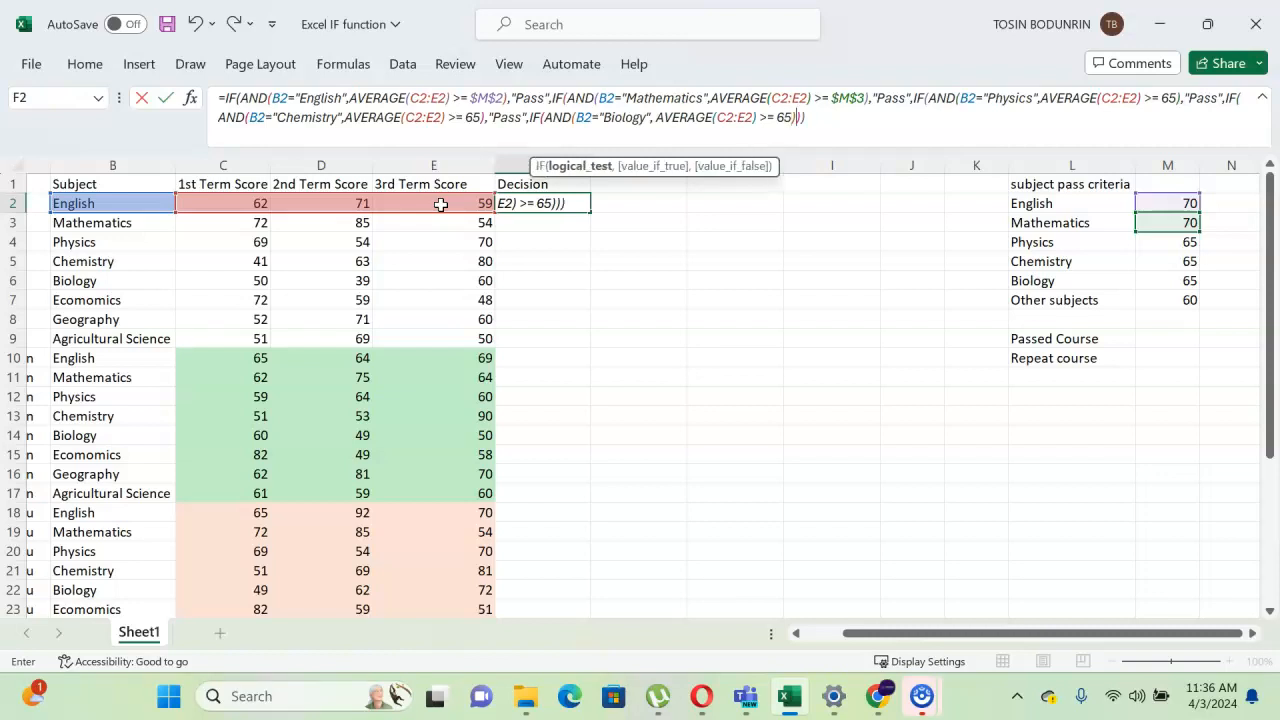
Enter "Pass" as the value if true for the Biology IF.
type(",")
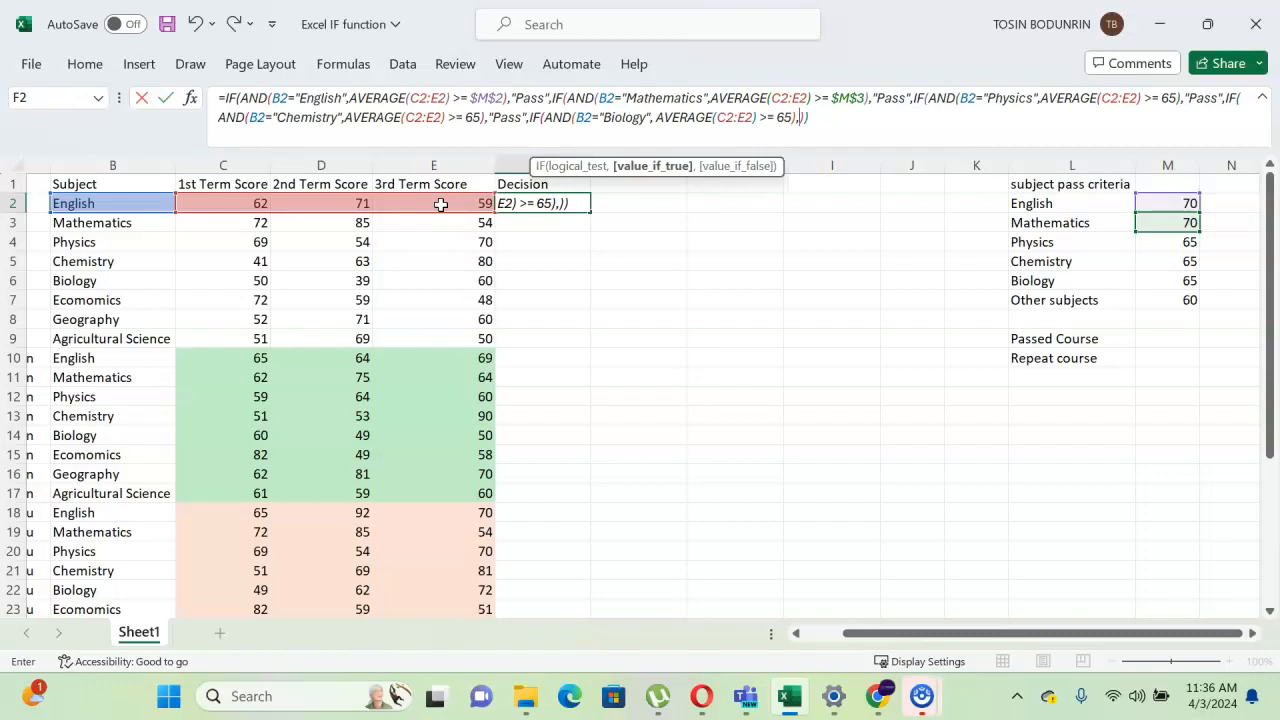
type("\"Pass\"")
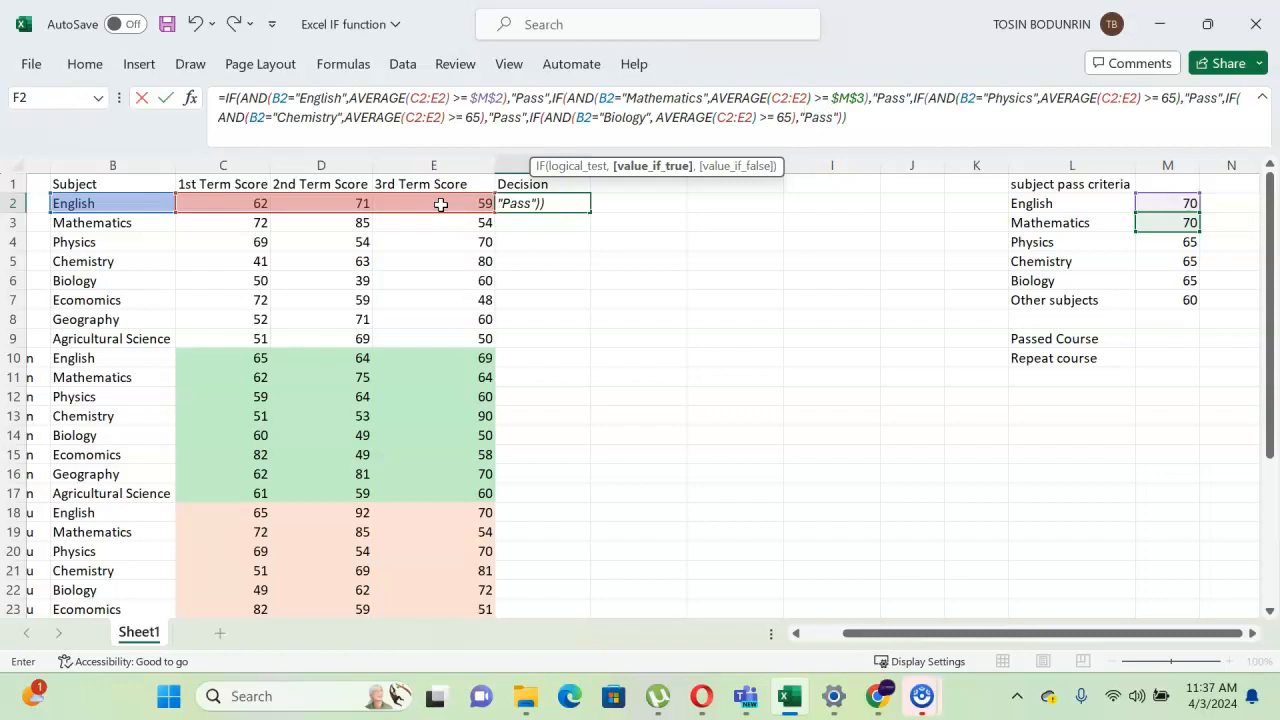
type(",")
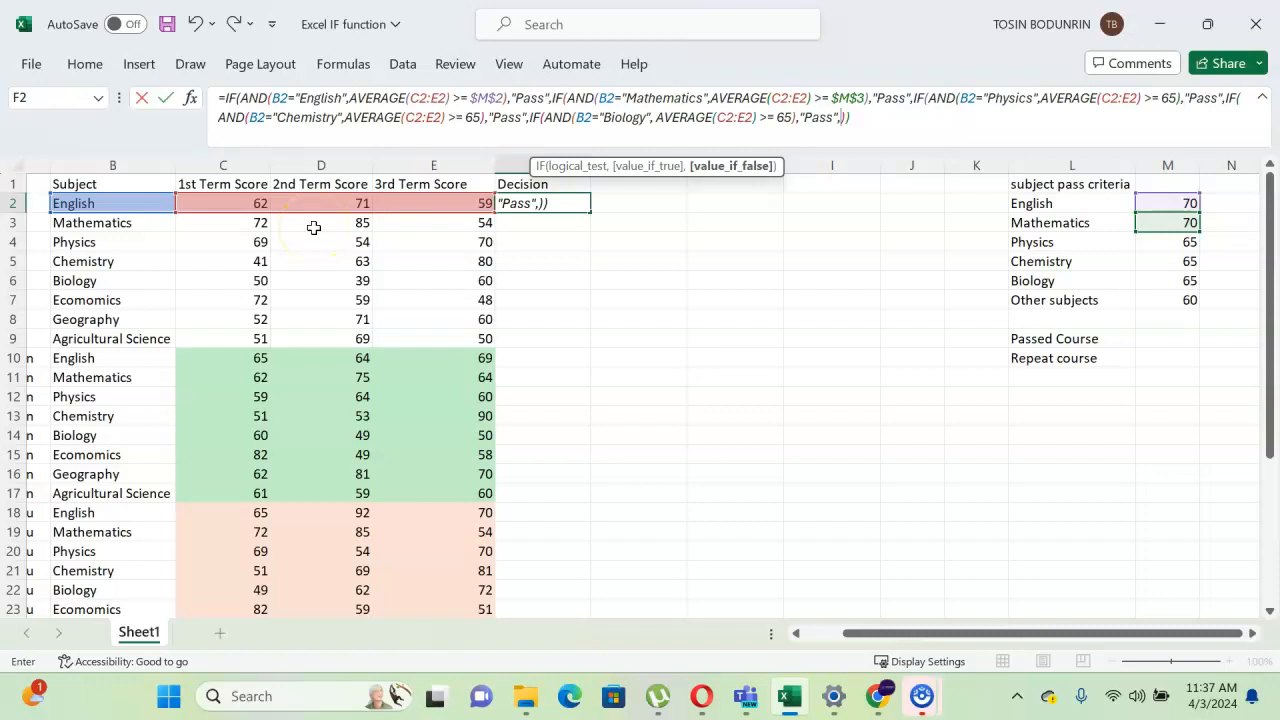
Start another IF as the value if false of the Biology IF, clearing the C2 reference from it.
type("if")
key("Tab")
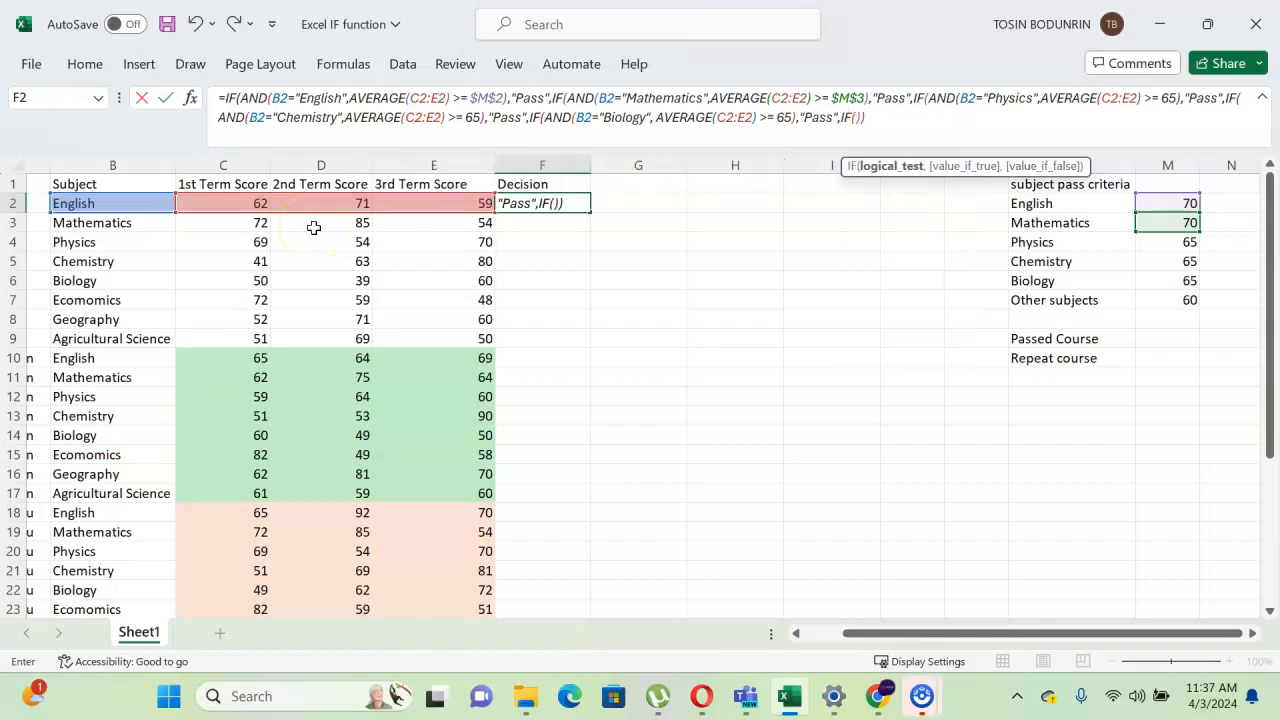
left_click(185, 202)
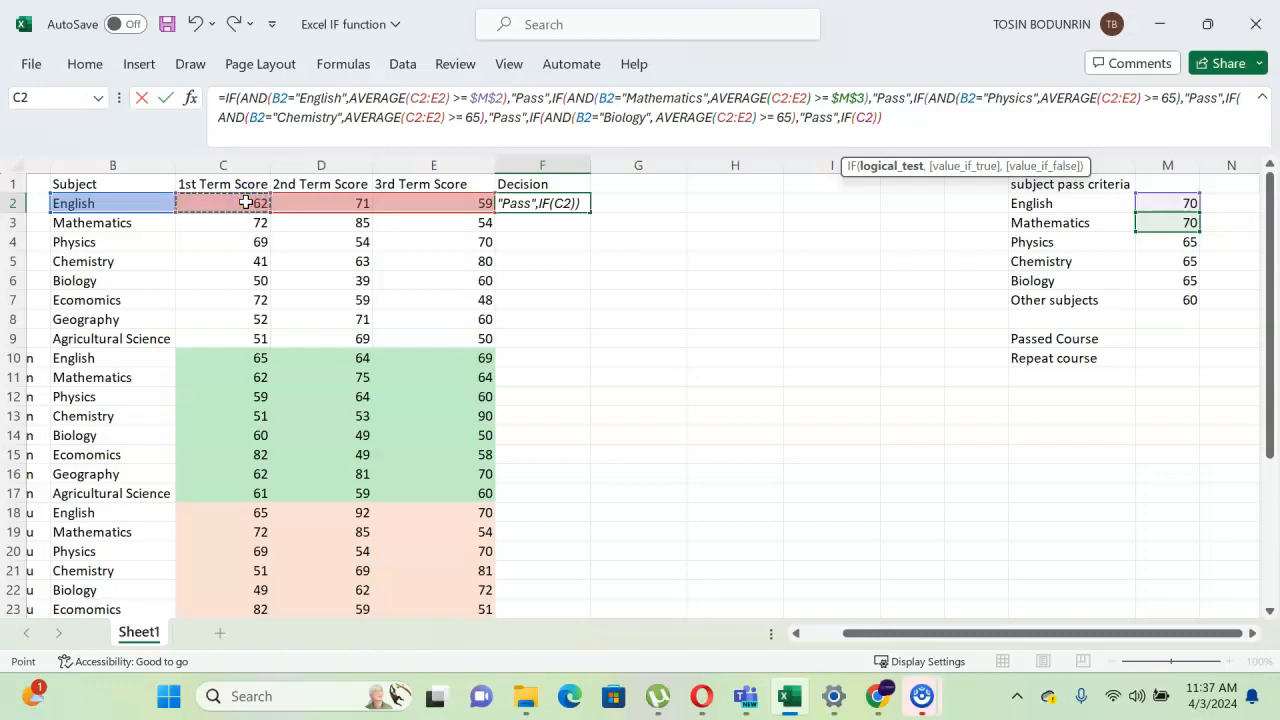
key("BackSpace")
key("BackSpace")
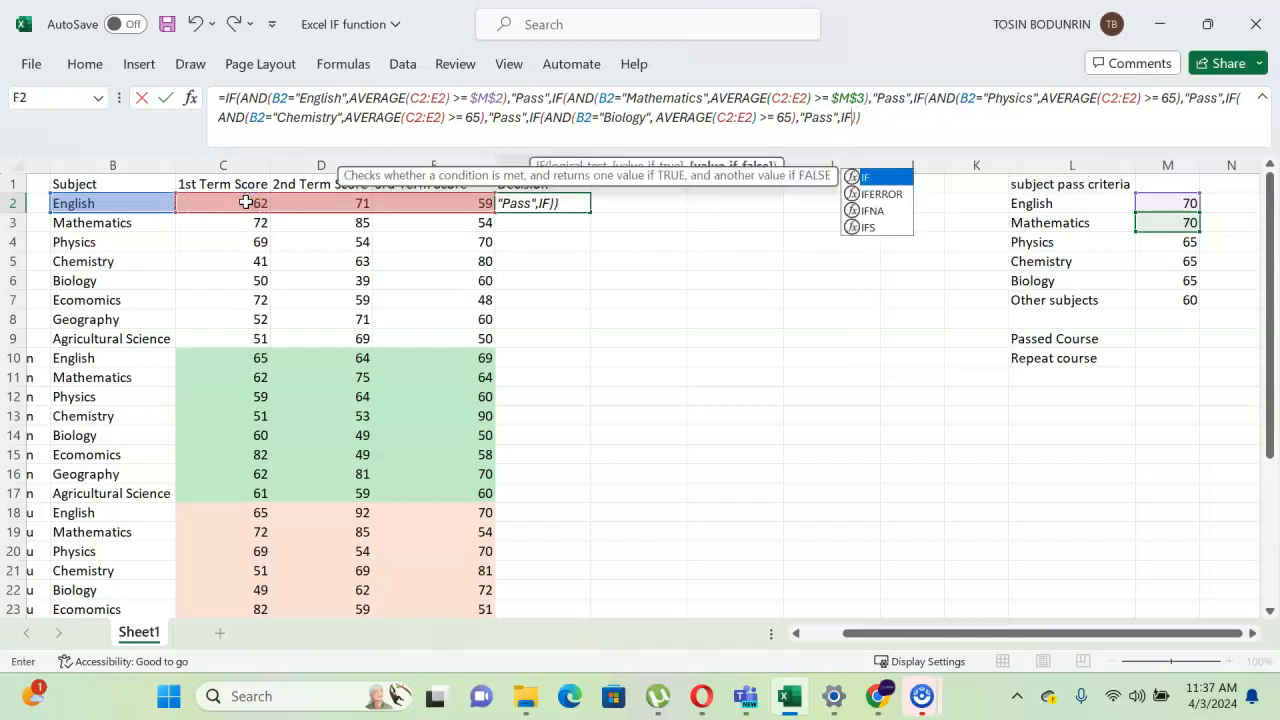